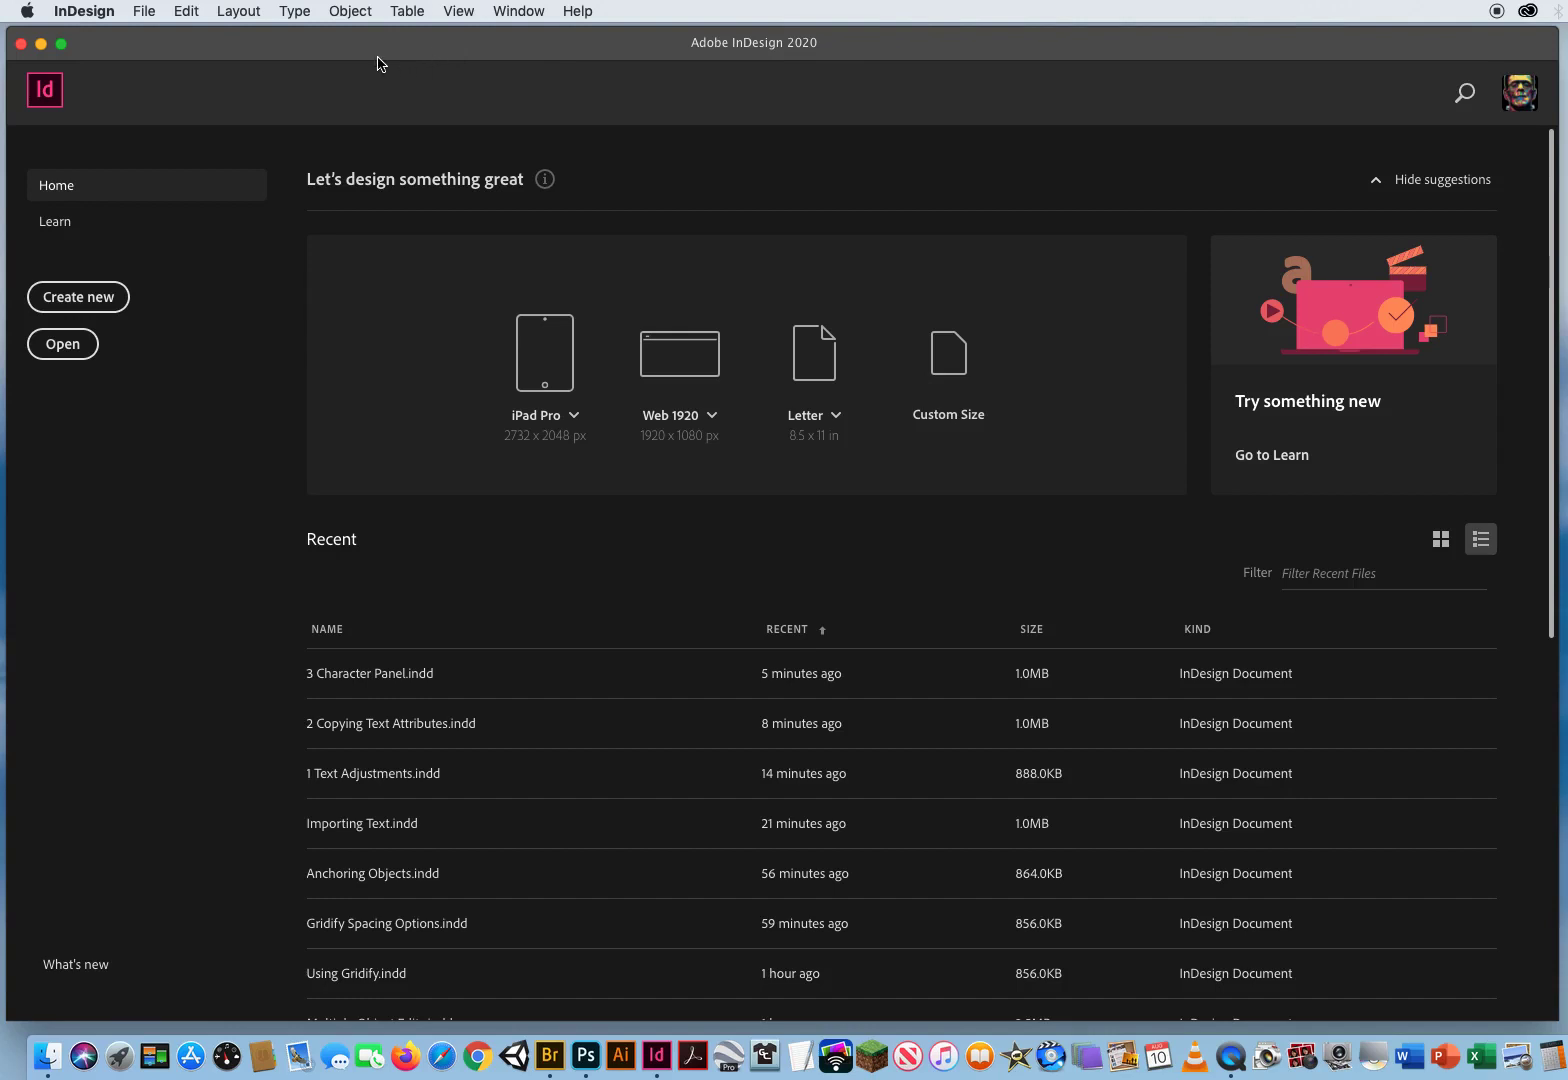
Select Paragraph Adjustments.indd in ID CH.5 Text Editing > 3 Paragraph Formatting to open it.
left_click(143, 12)
left_click(668, 337)
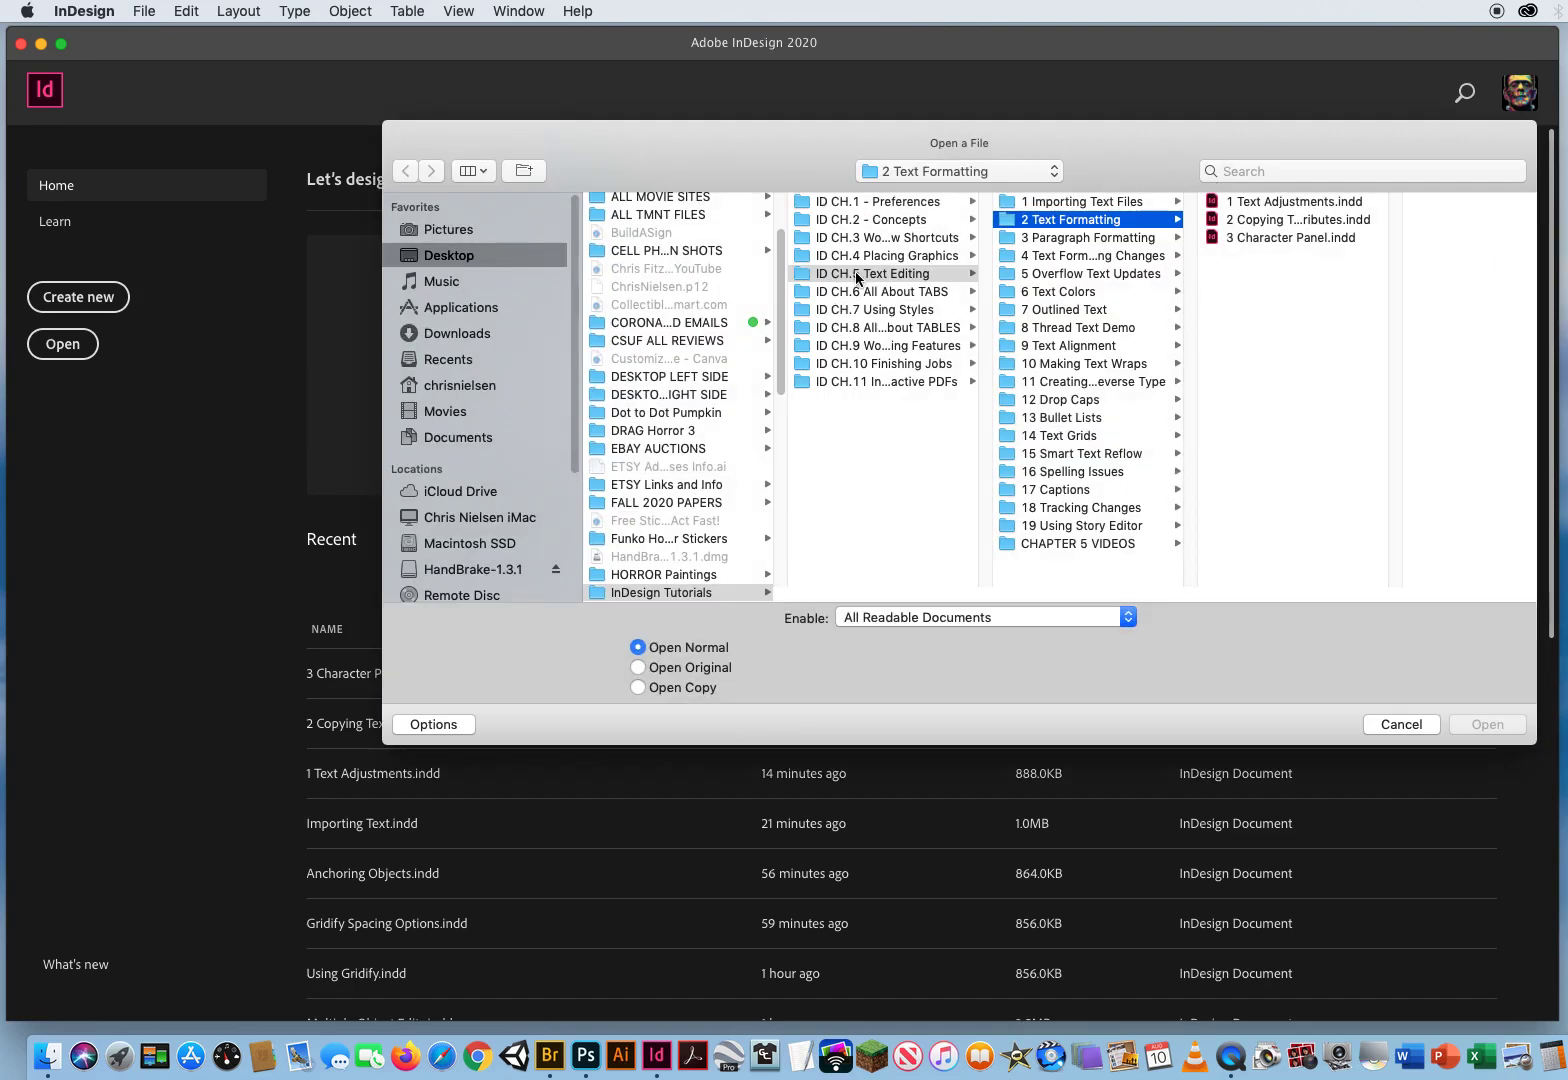
left_click(888, 272)
left_click(1100, 238)
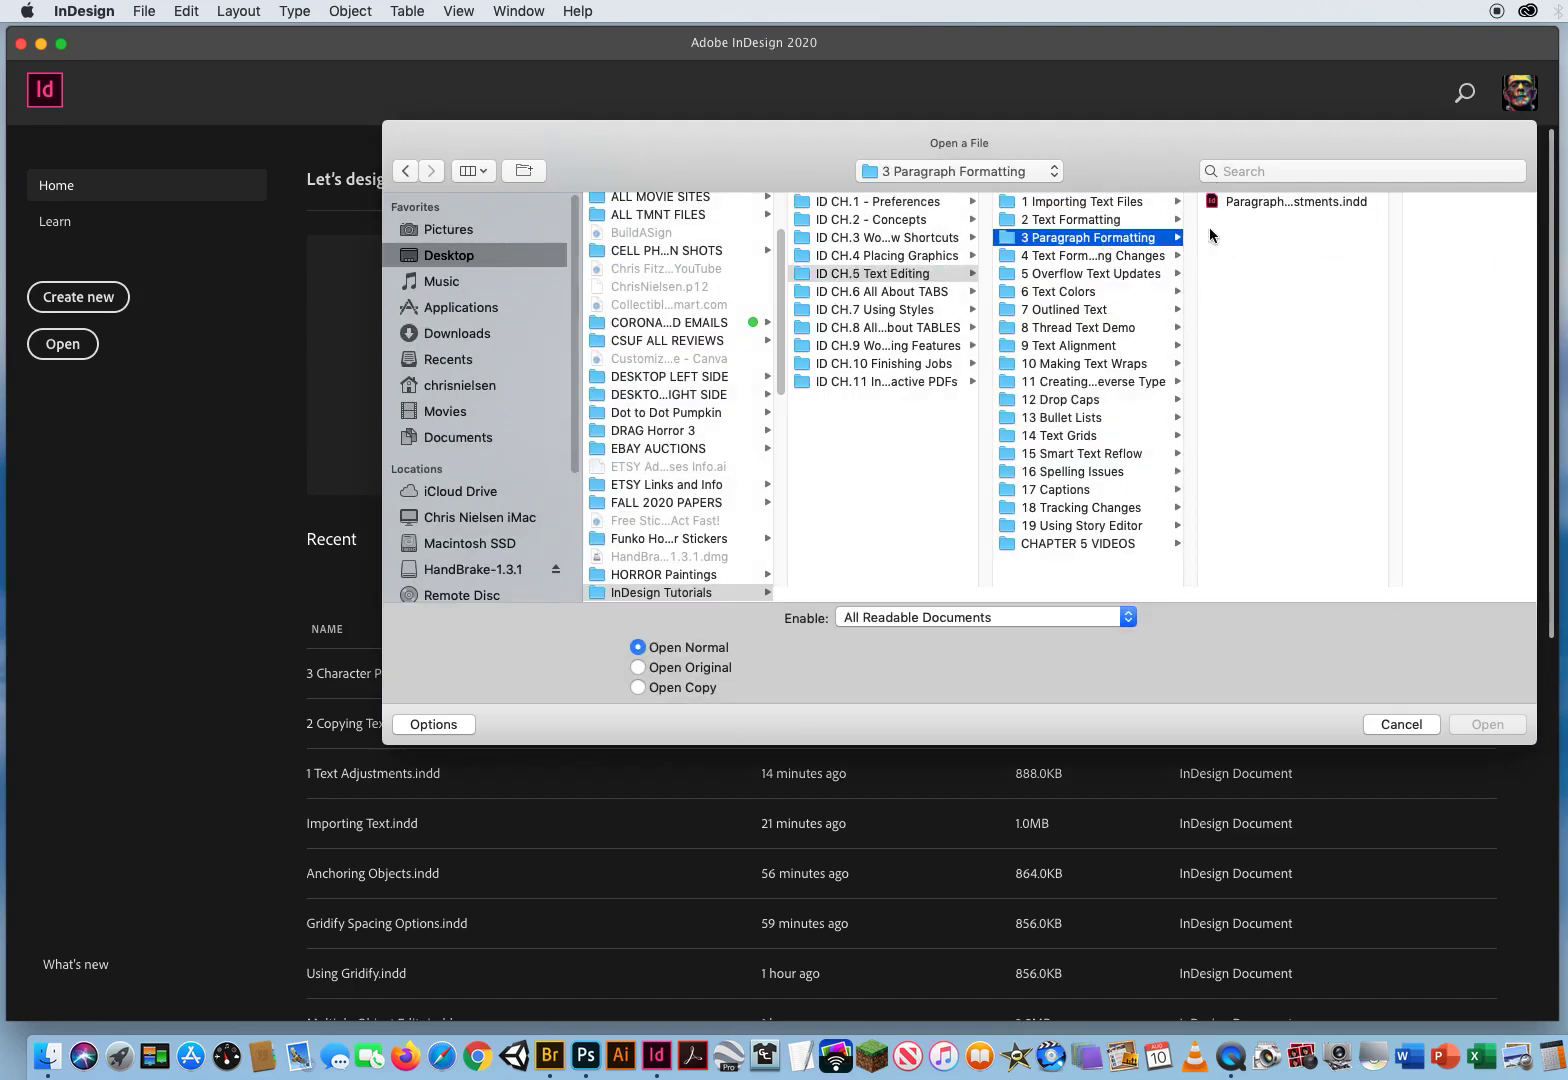
left_click(1274, 203)
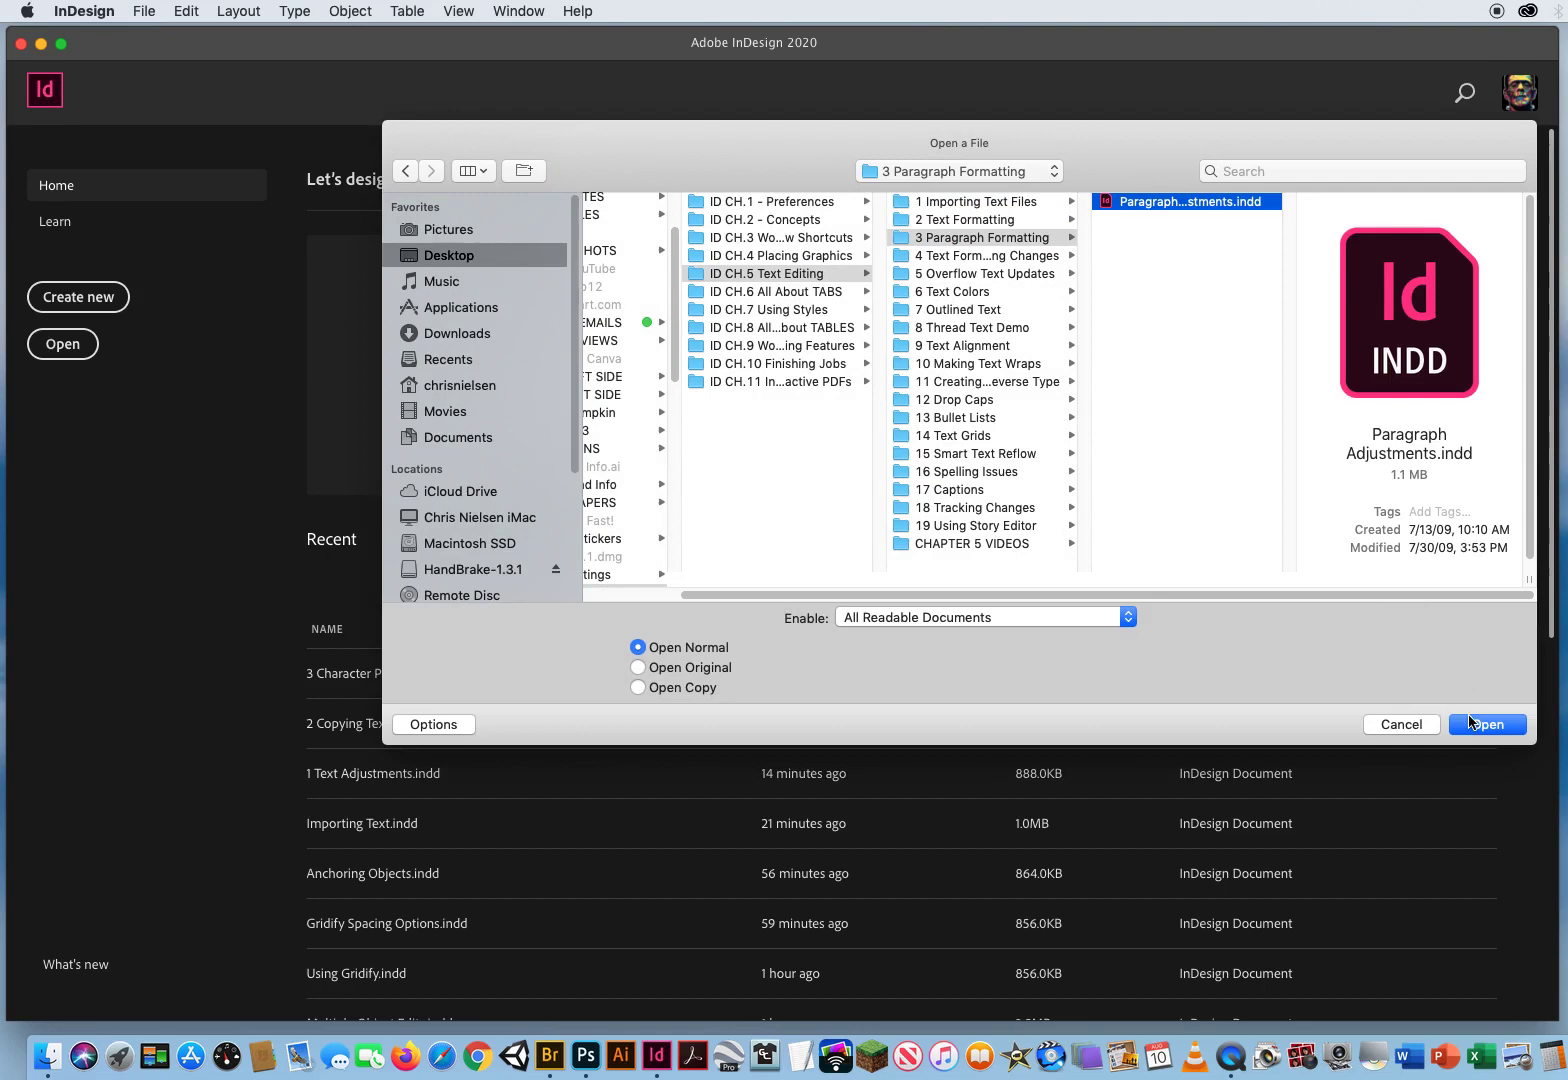
Open the document, nudge the article text frame left, and lengthen it to 14.75 in.
key("Return")
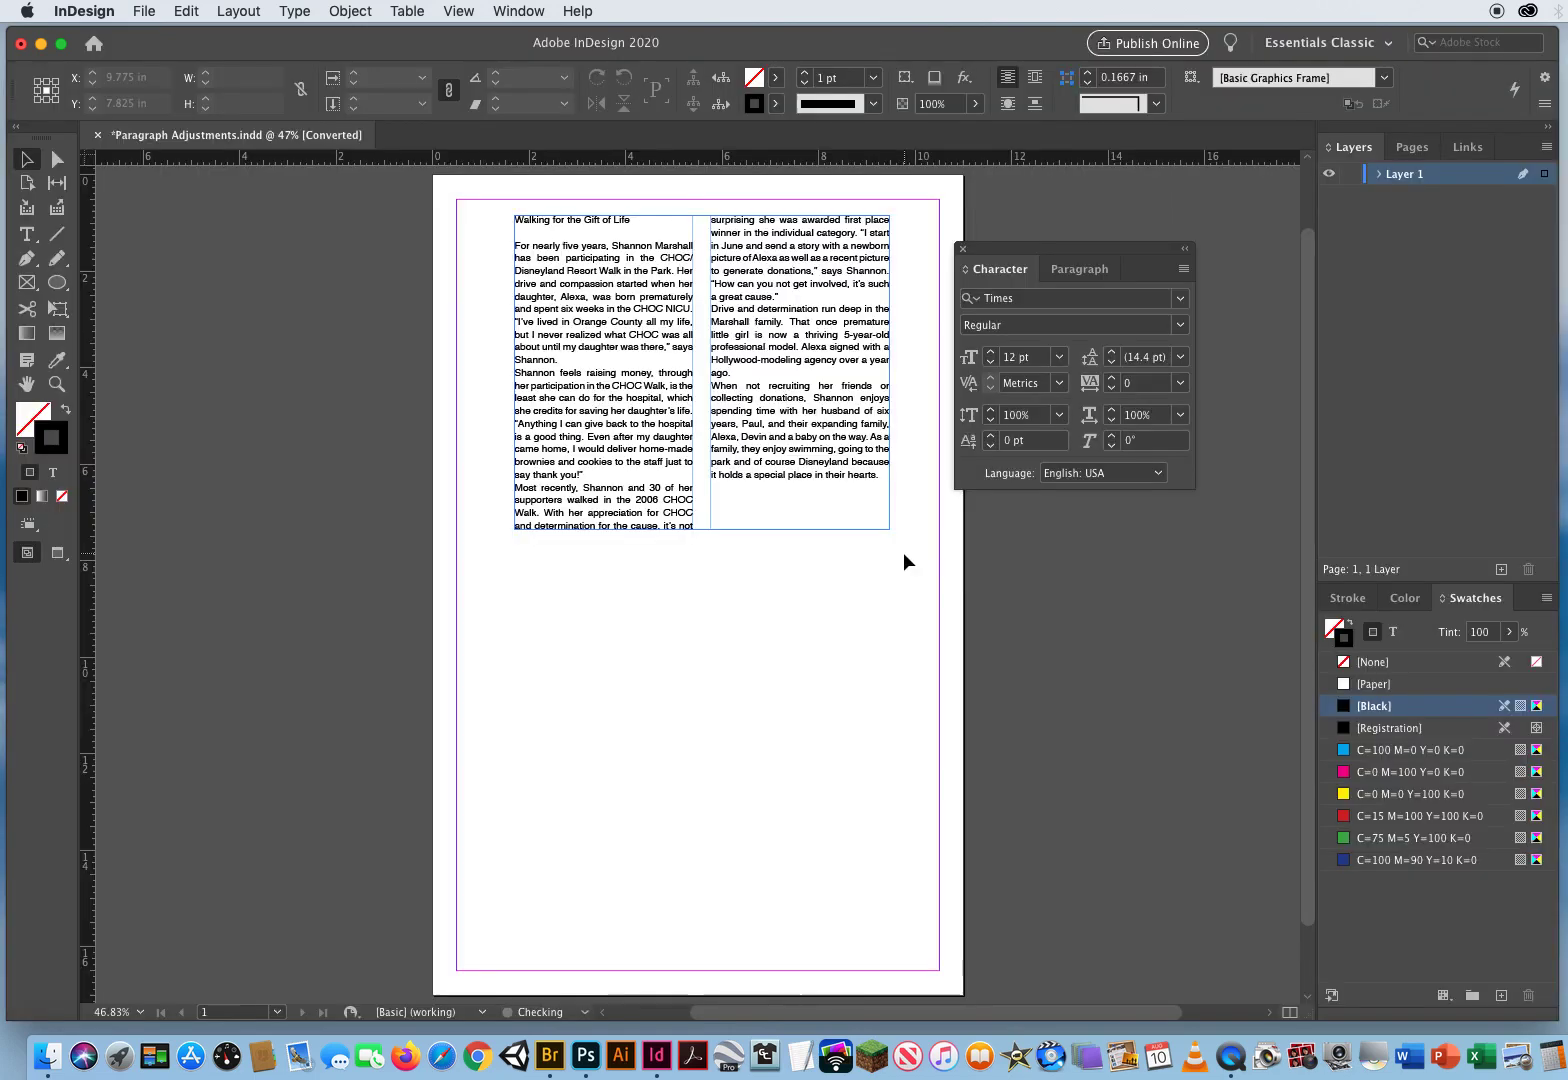
left_click_drag(1010, 254, 1090, 273)
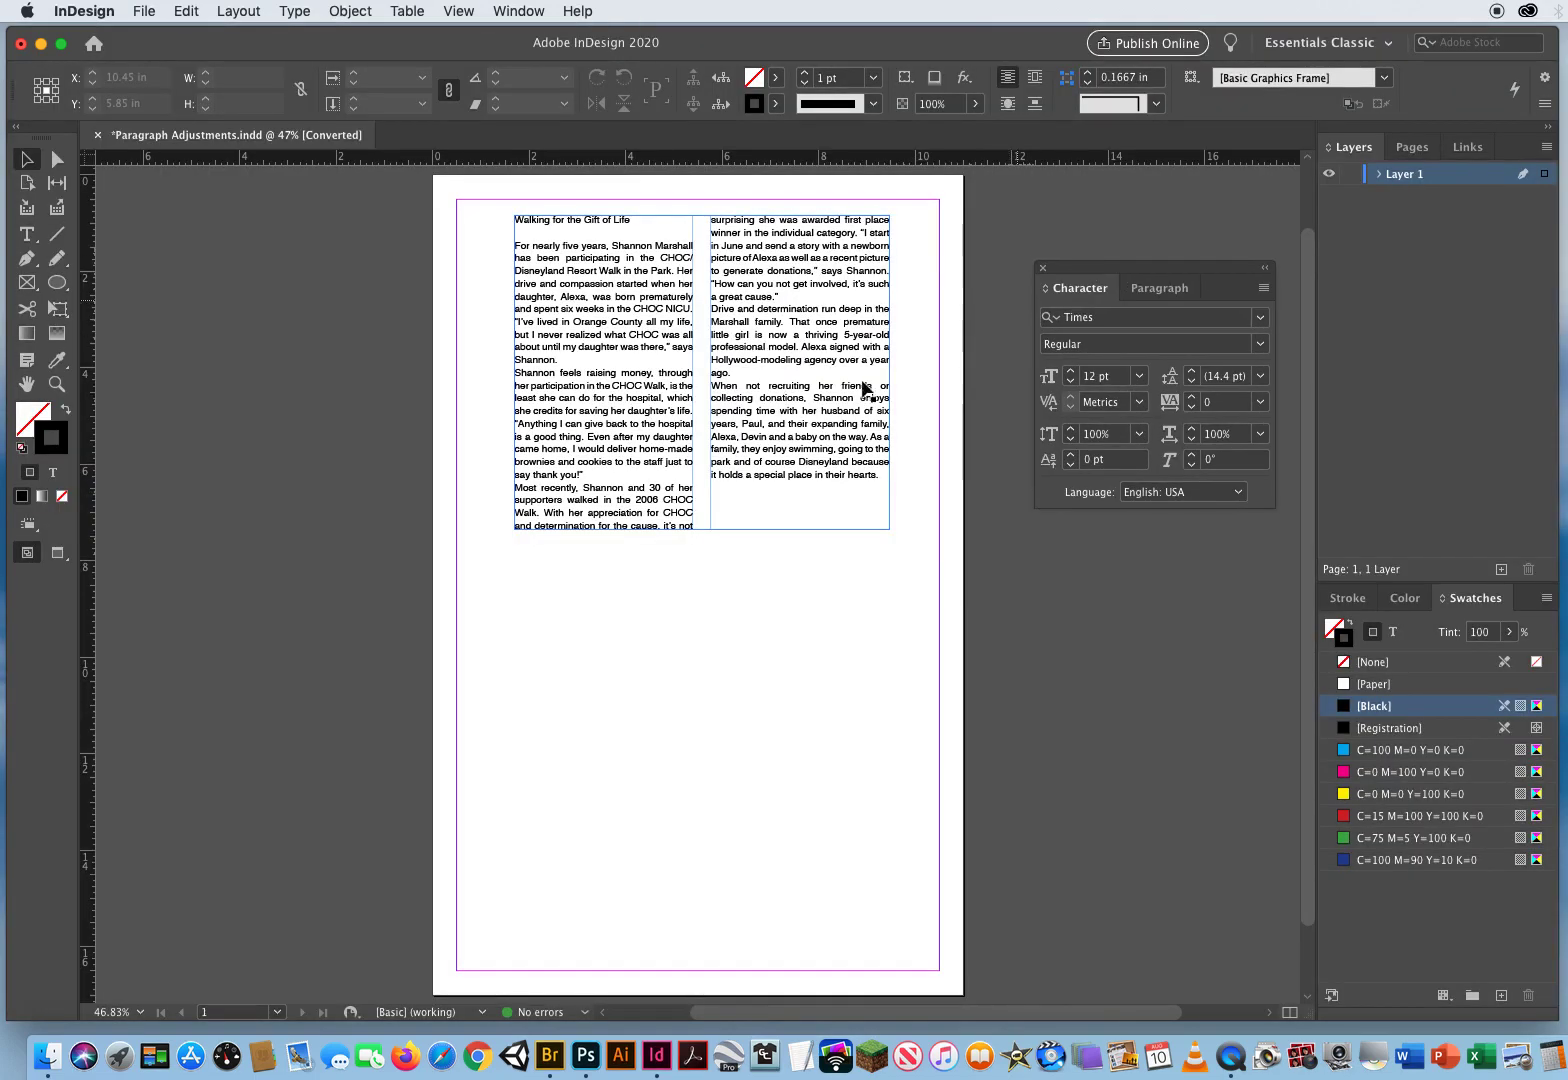
left_click(617, 395)
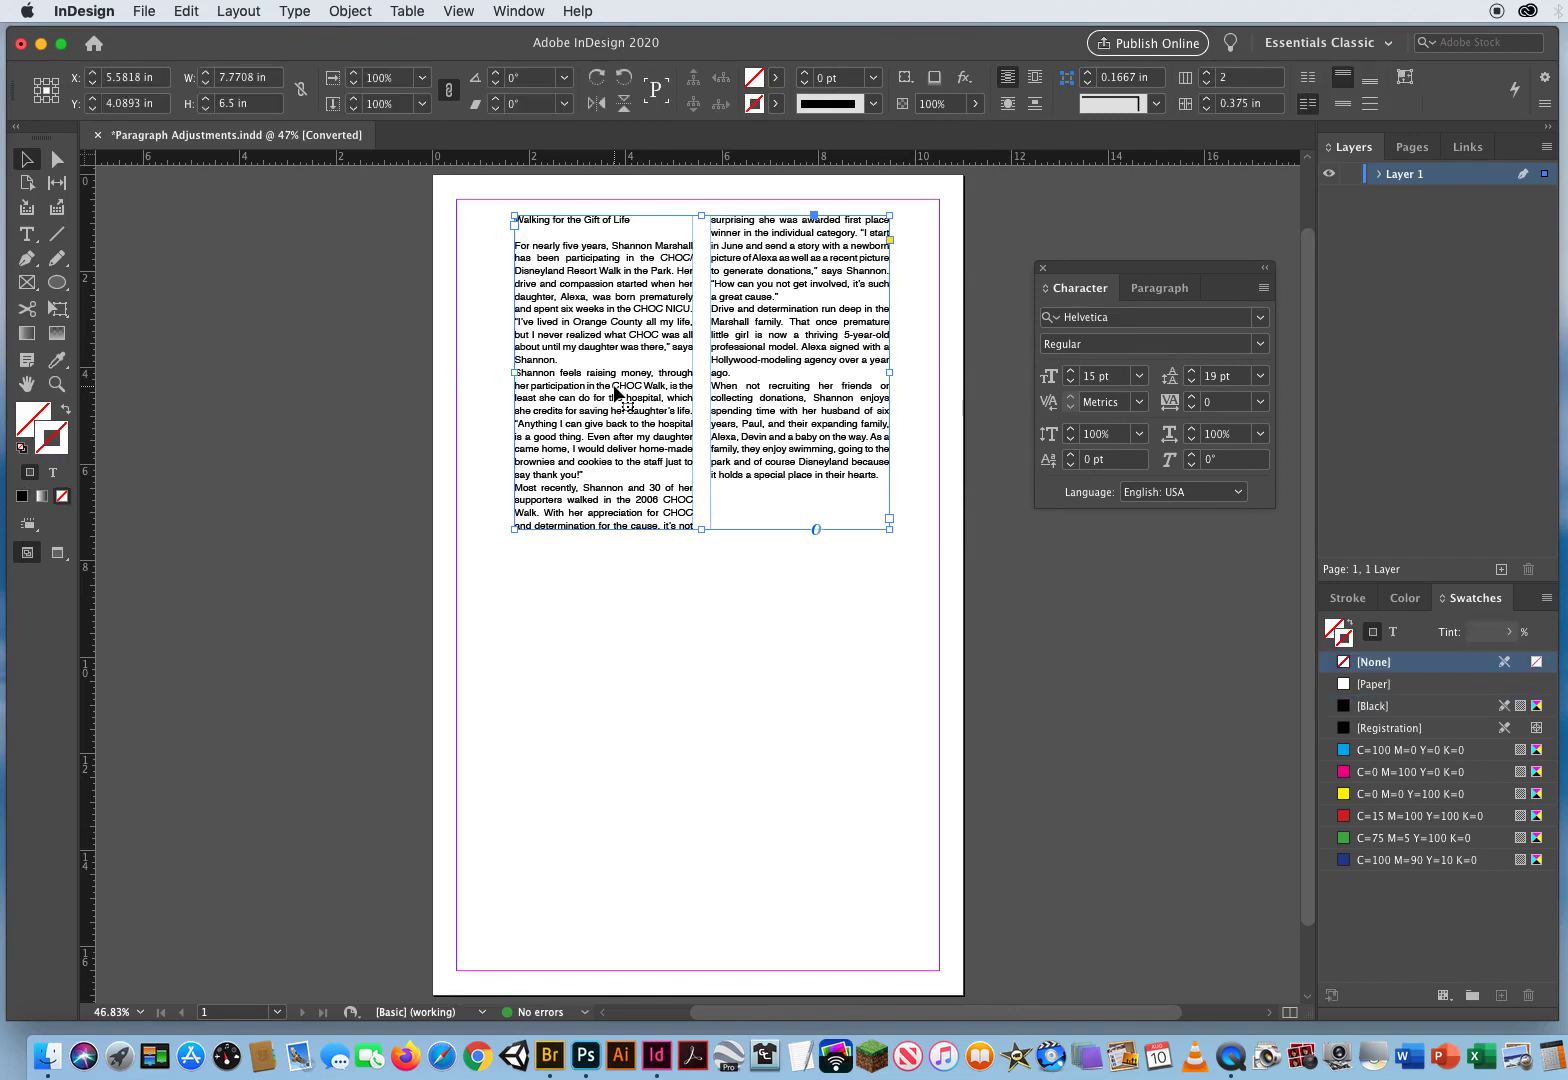
left_click_drag(617, 395, 601, 399)
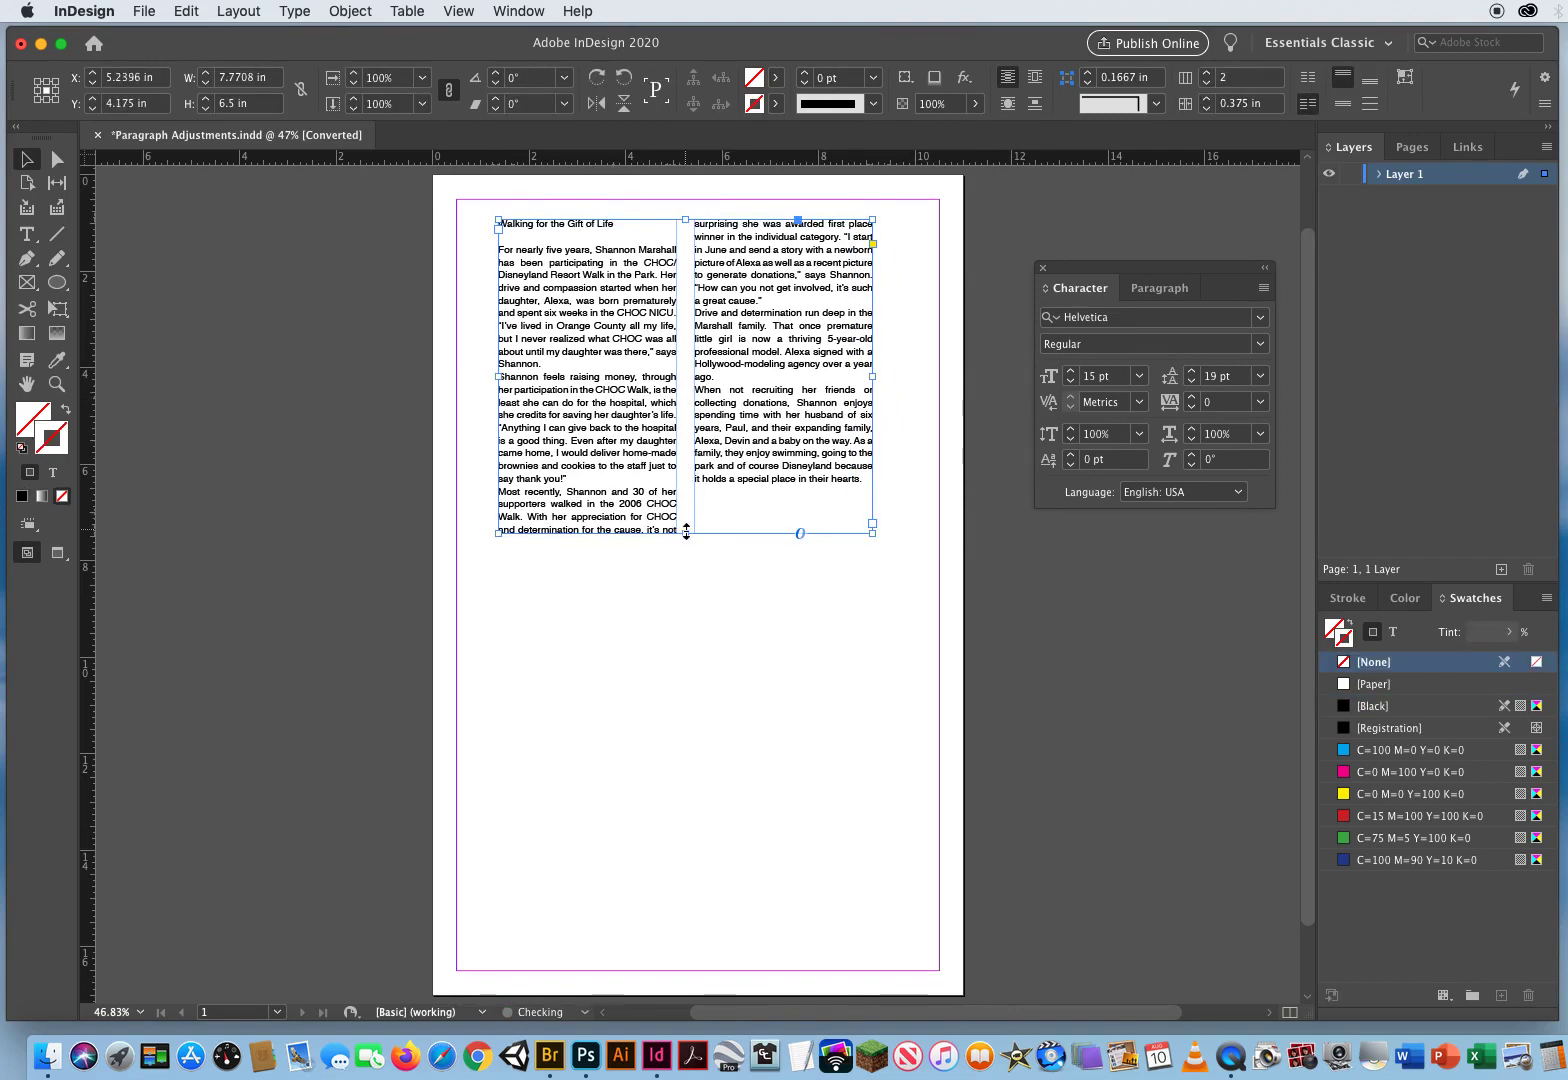
left_click_drag(686, 534, 740, 929)
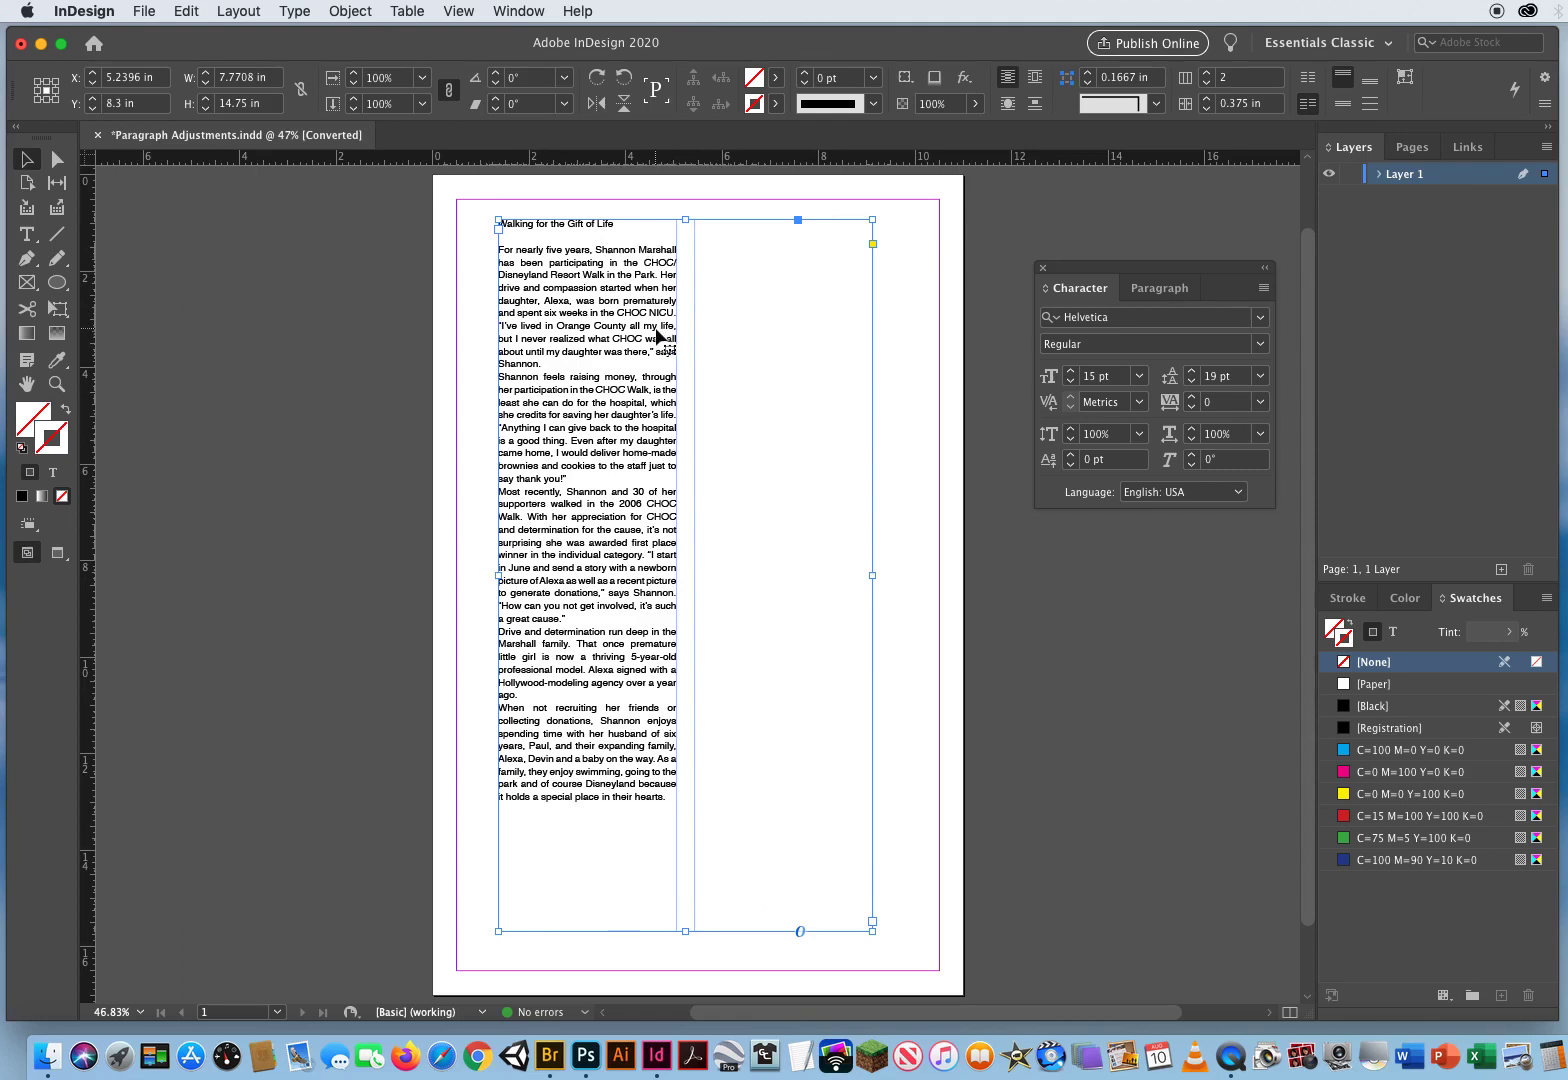
left_click(58, 386)
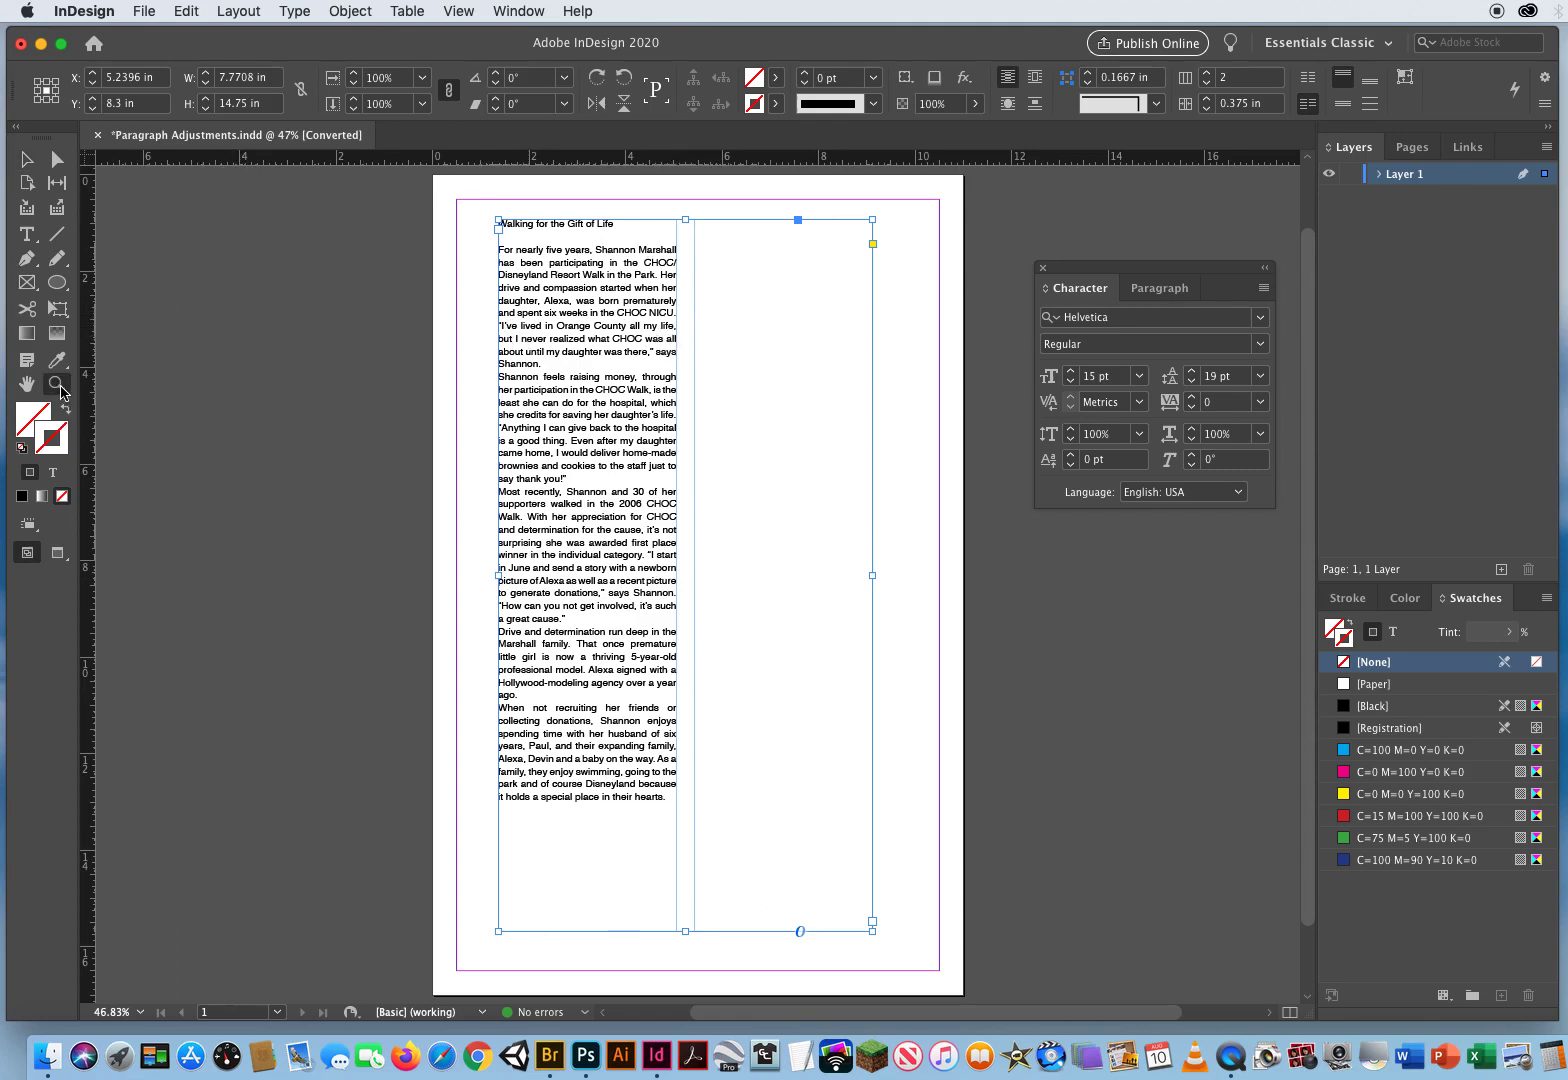
Turn on Hyphenate for the body text from 'For nearly five years' to the end.
left_click(611, 595)
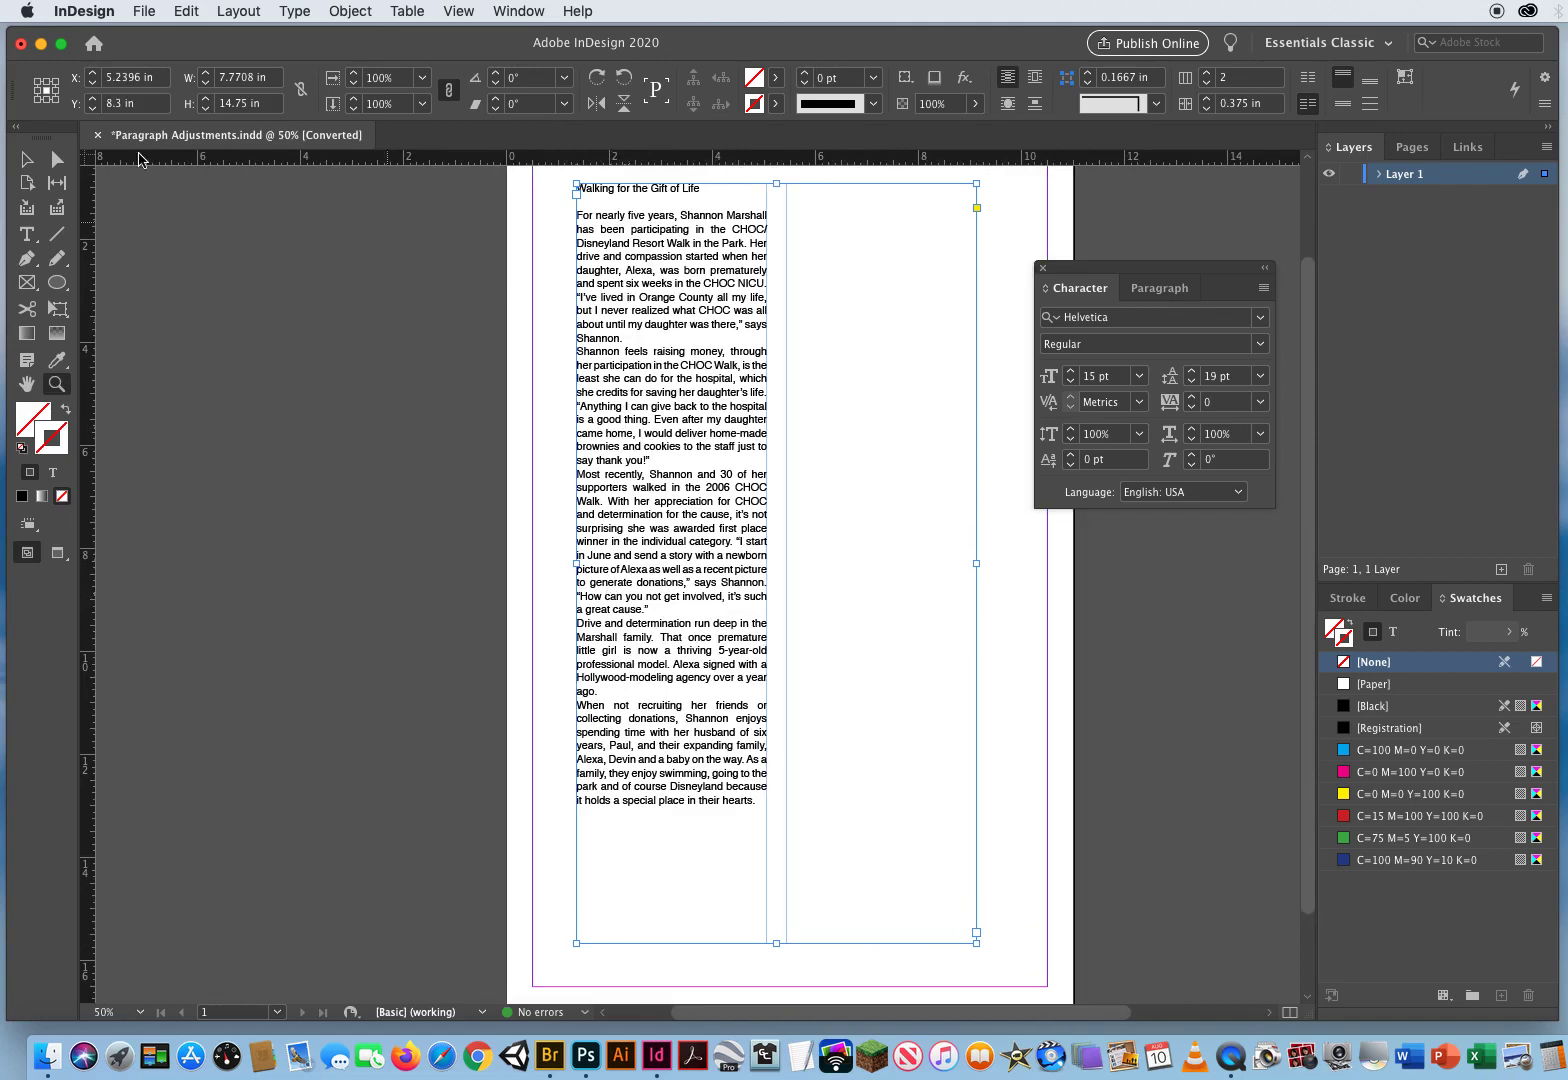
left_click(27, 234)
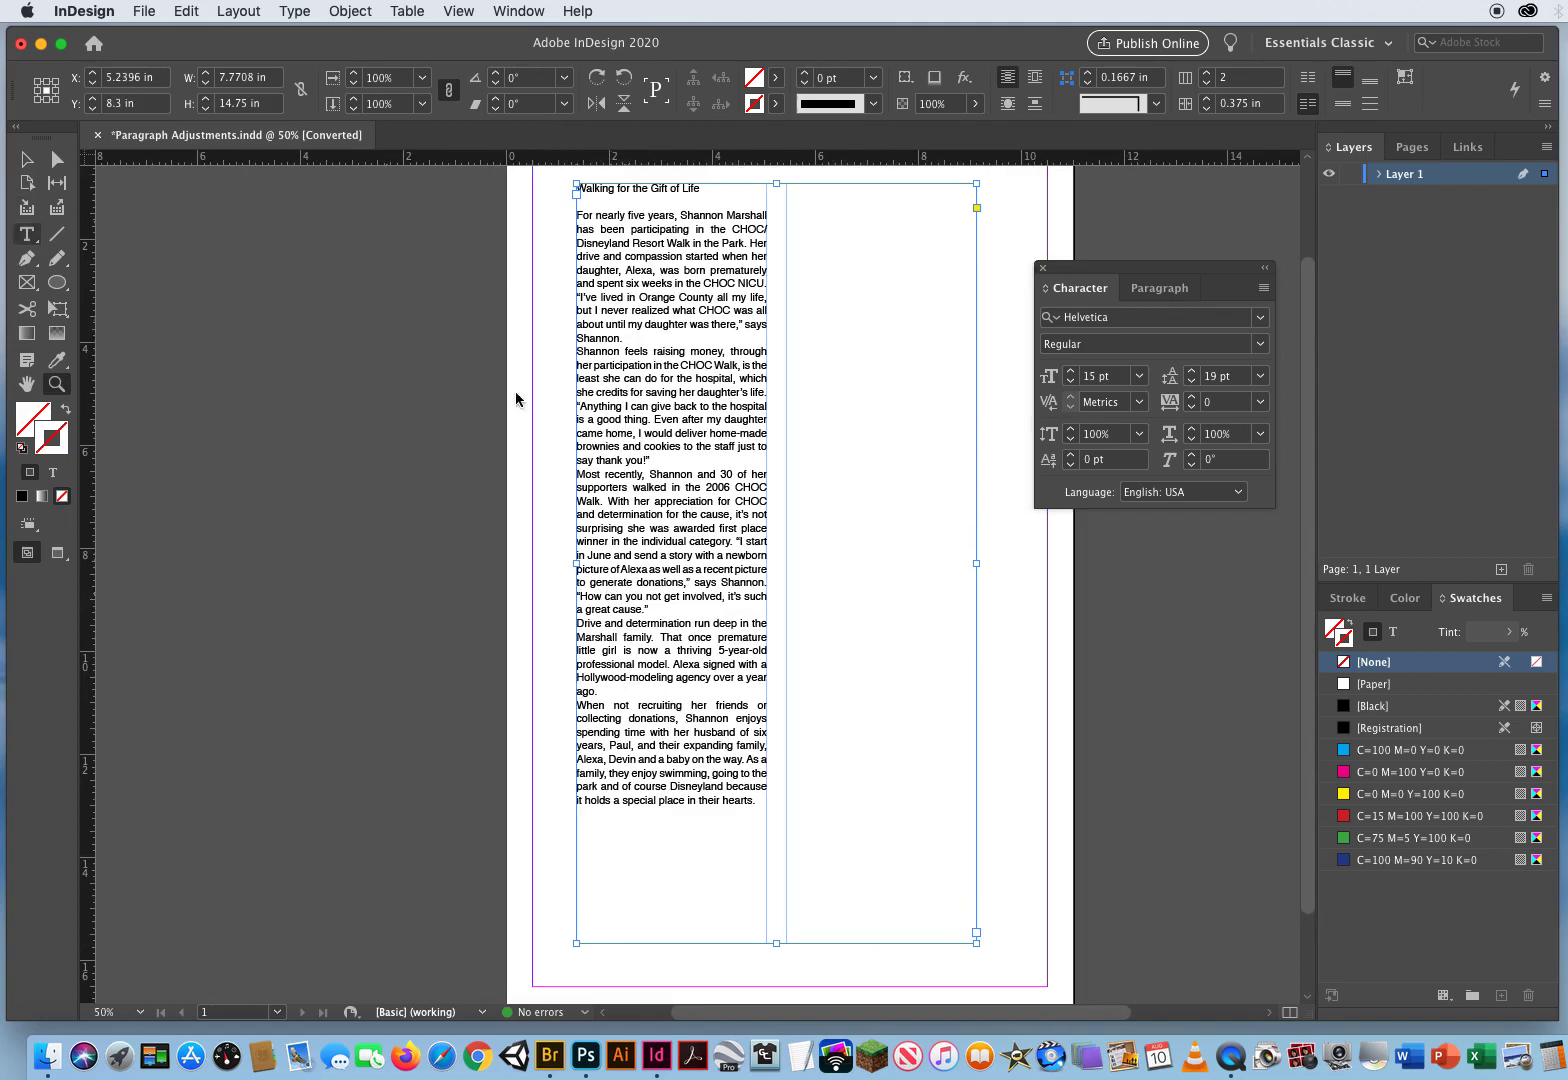
left_click(1147, 292)
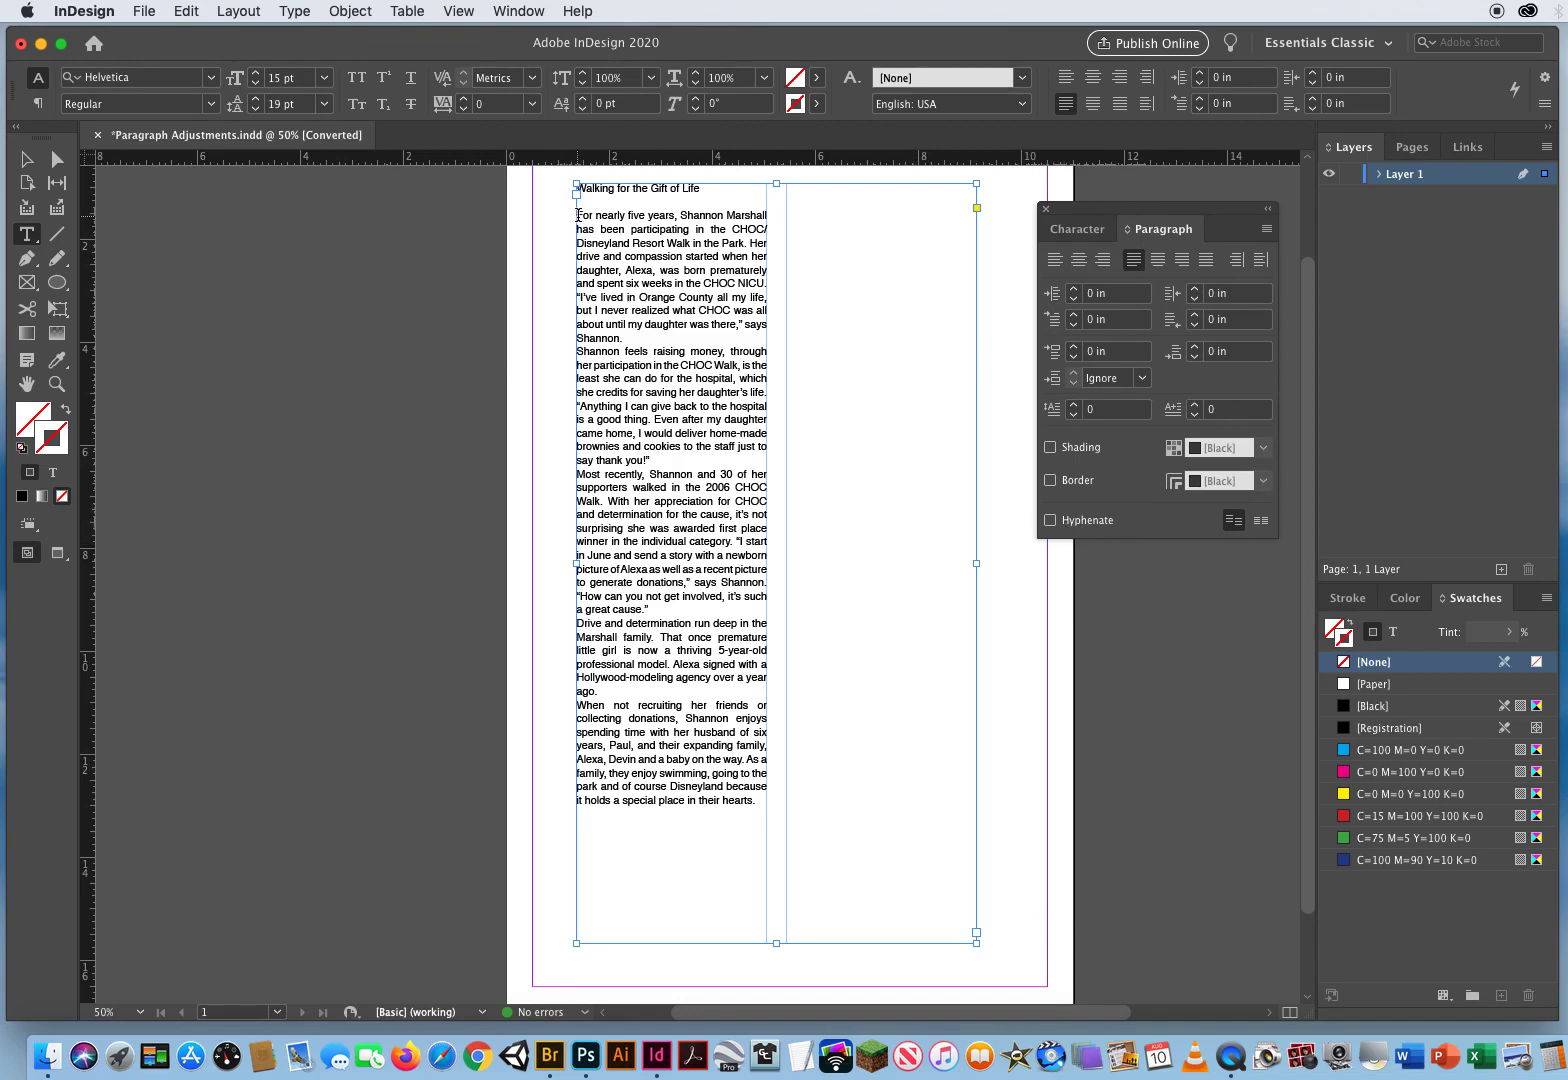
left_click_drag(577, 214, 814, 809)
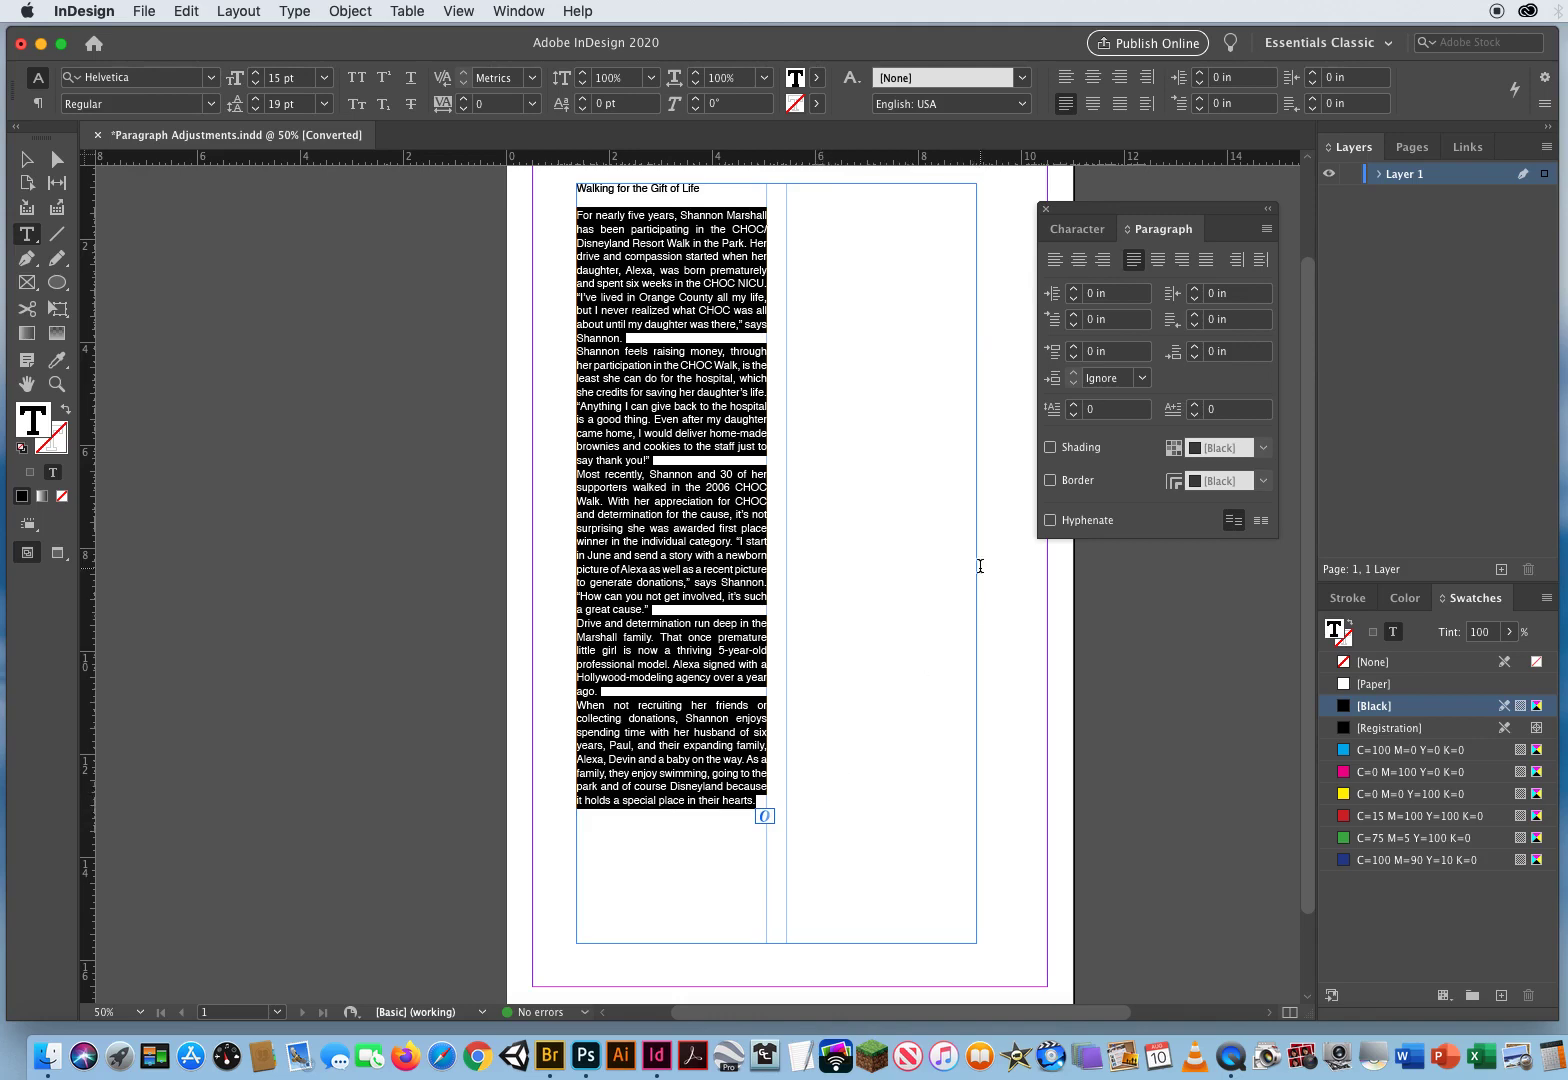
left_click(1050, 520)
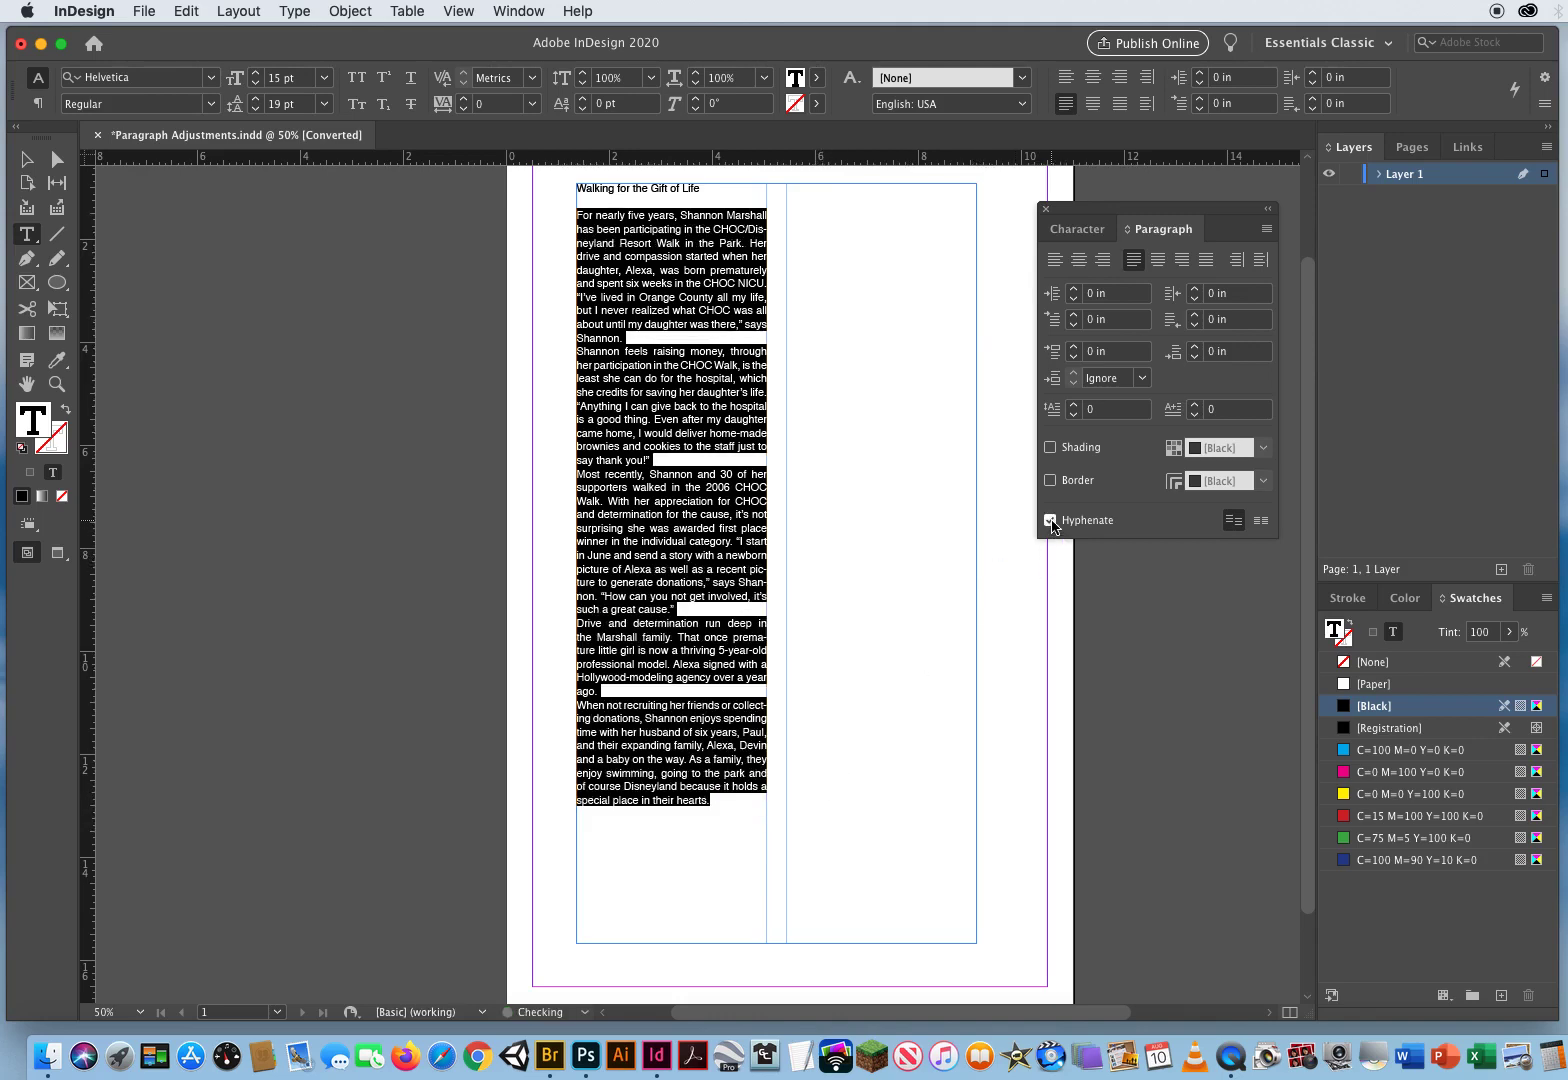
left_click(657, 578)
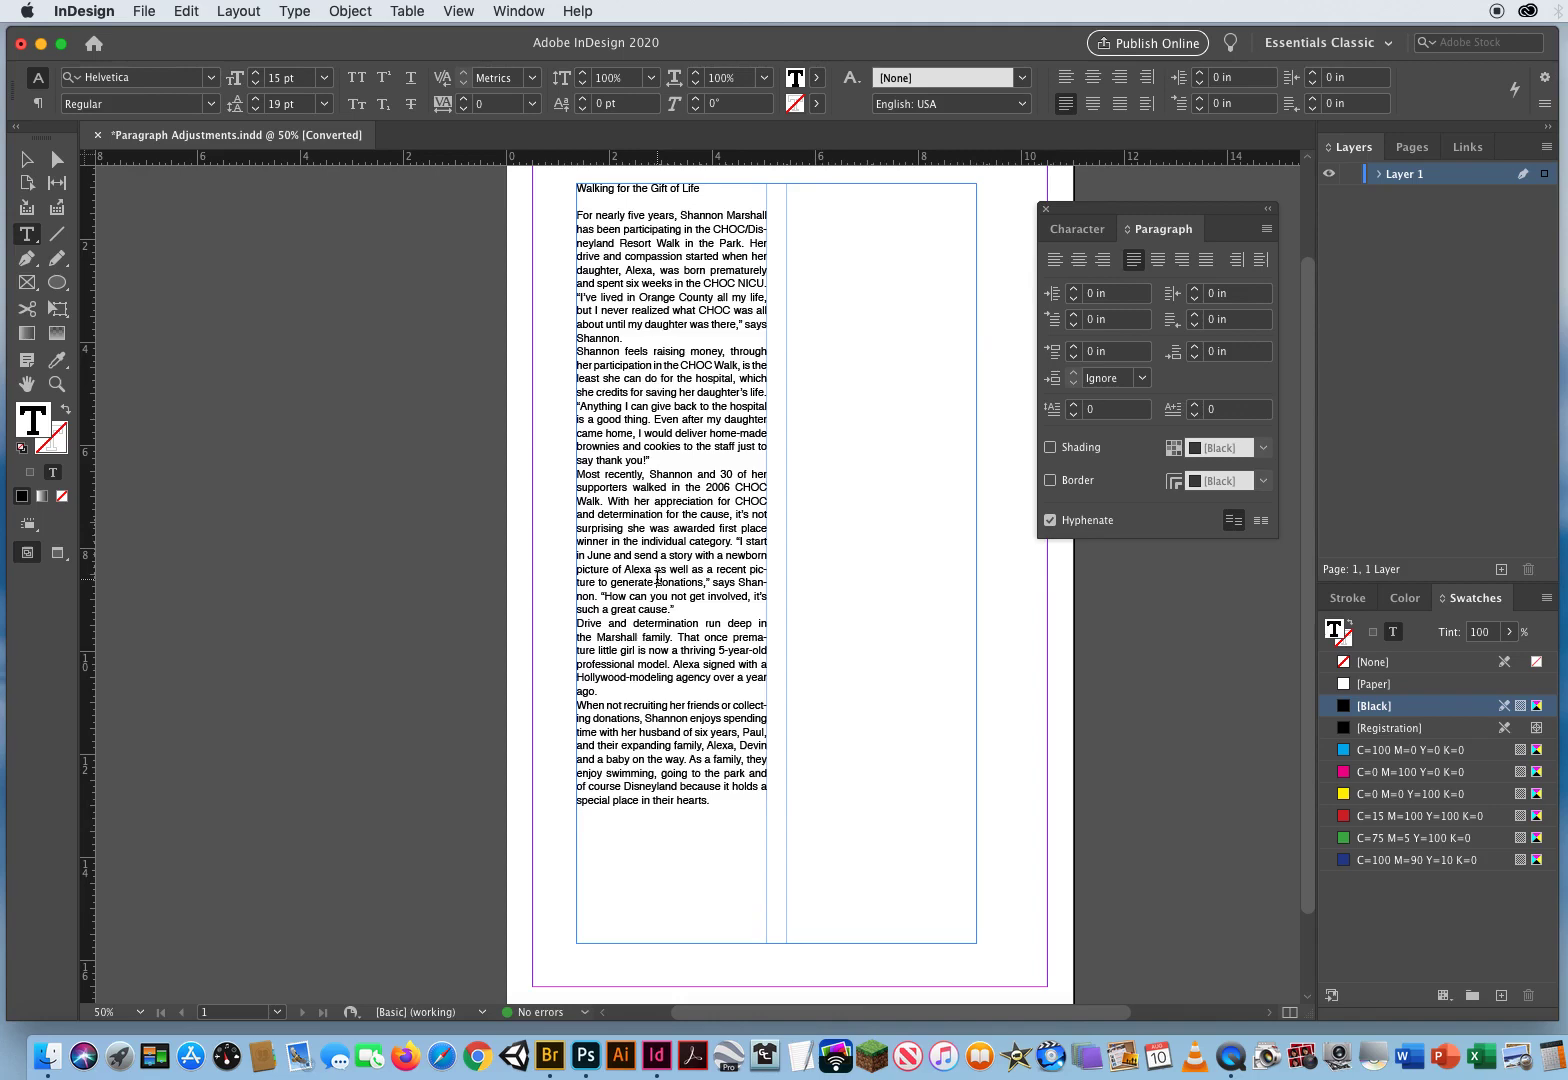
left_click(27, 159)
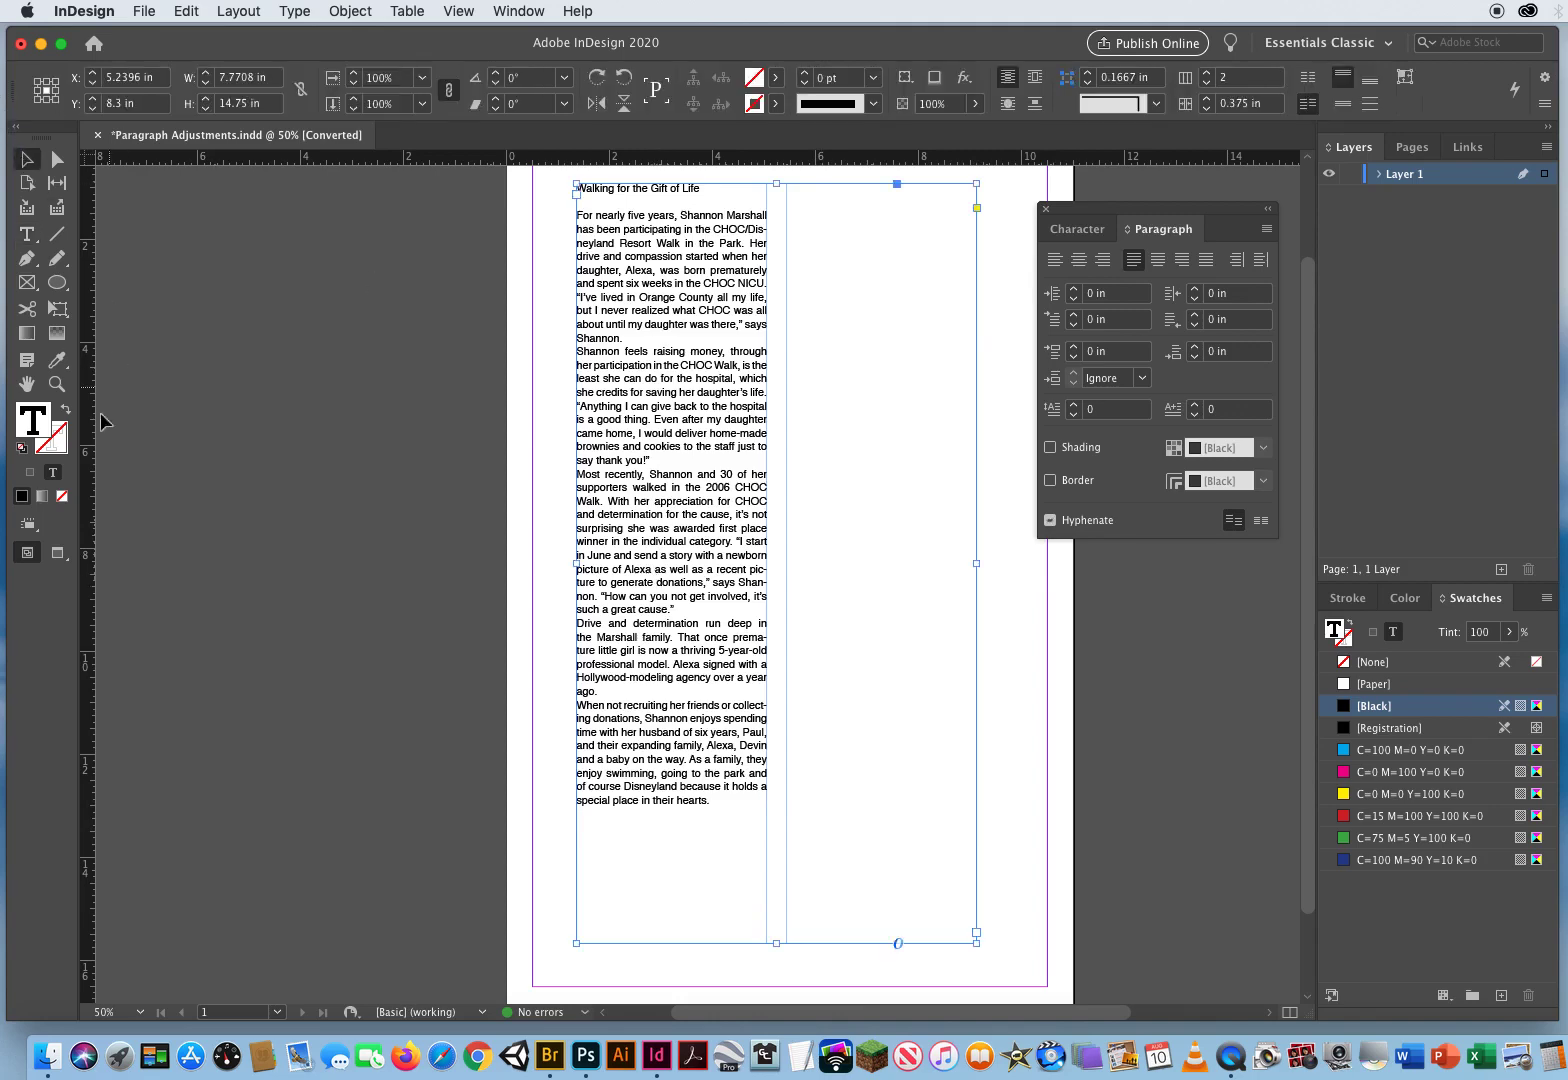
left_click(57, 383)
left_click(745, 570)
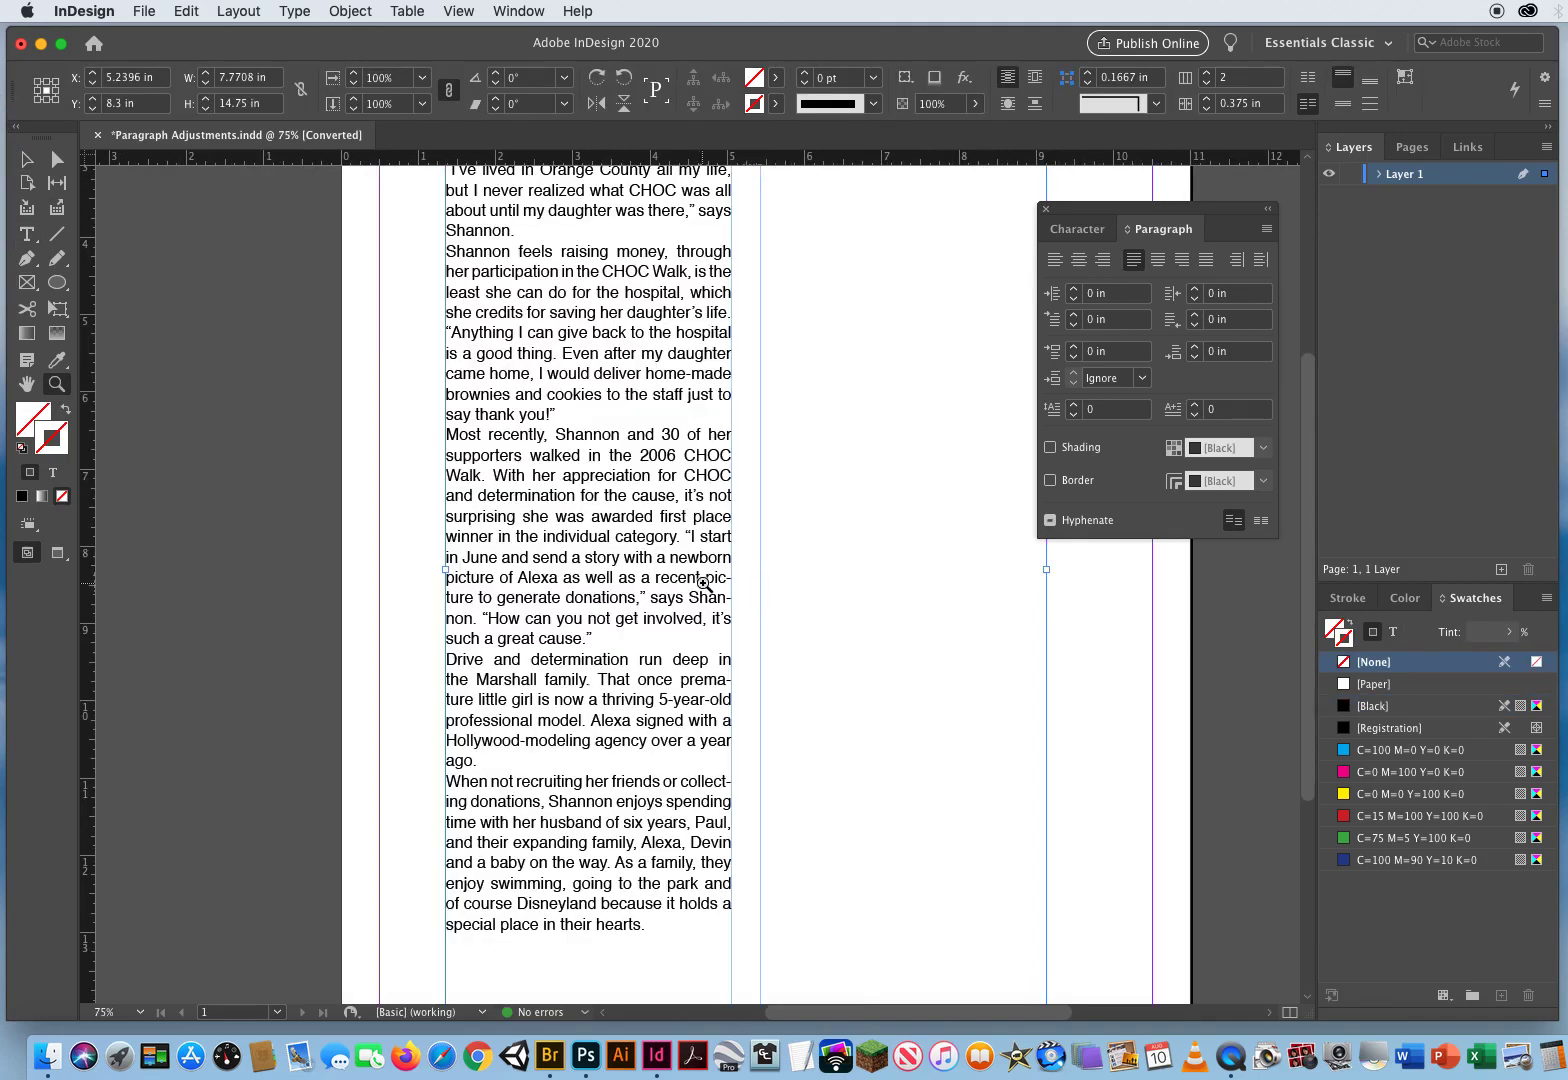
left_click(704, 585)
left_click(630, 593)
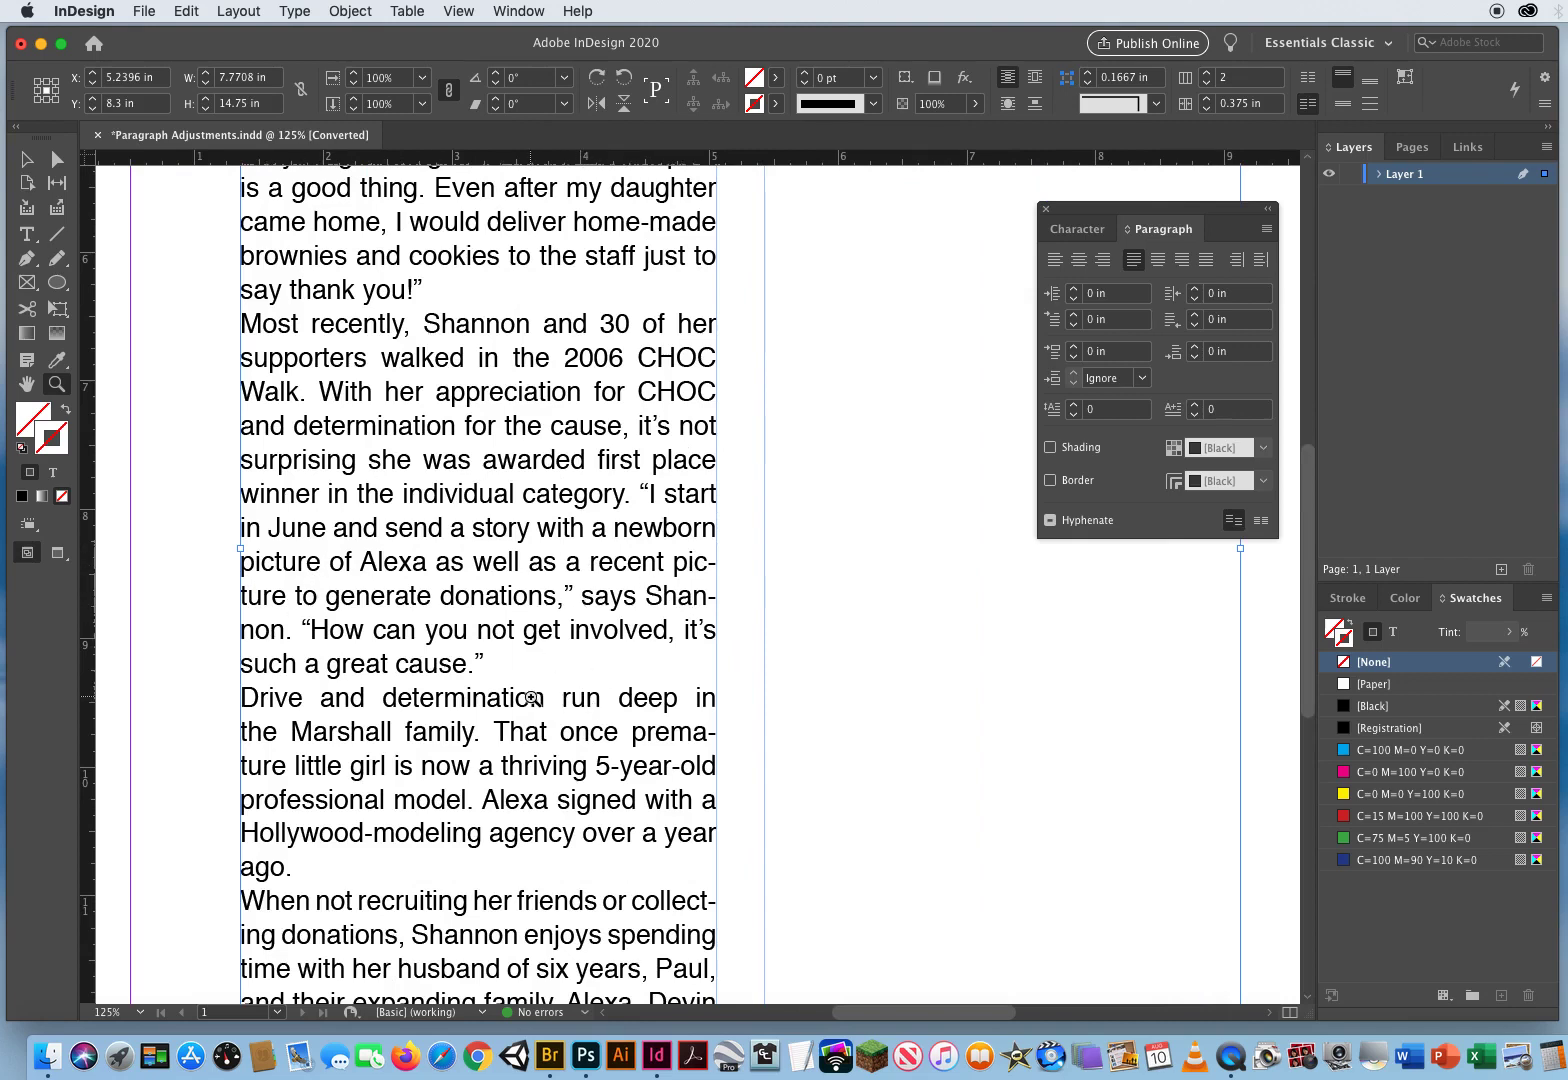
scroll(532, 697, "down", 5)
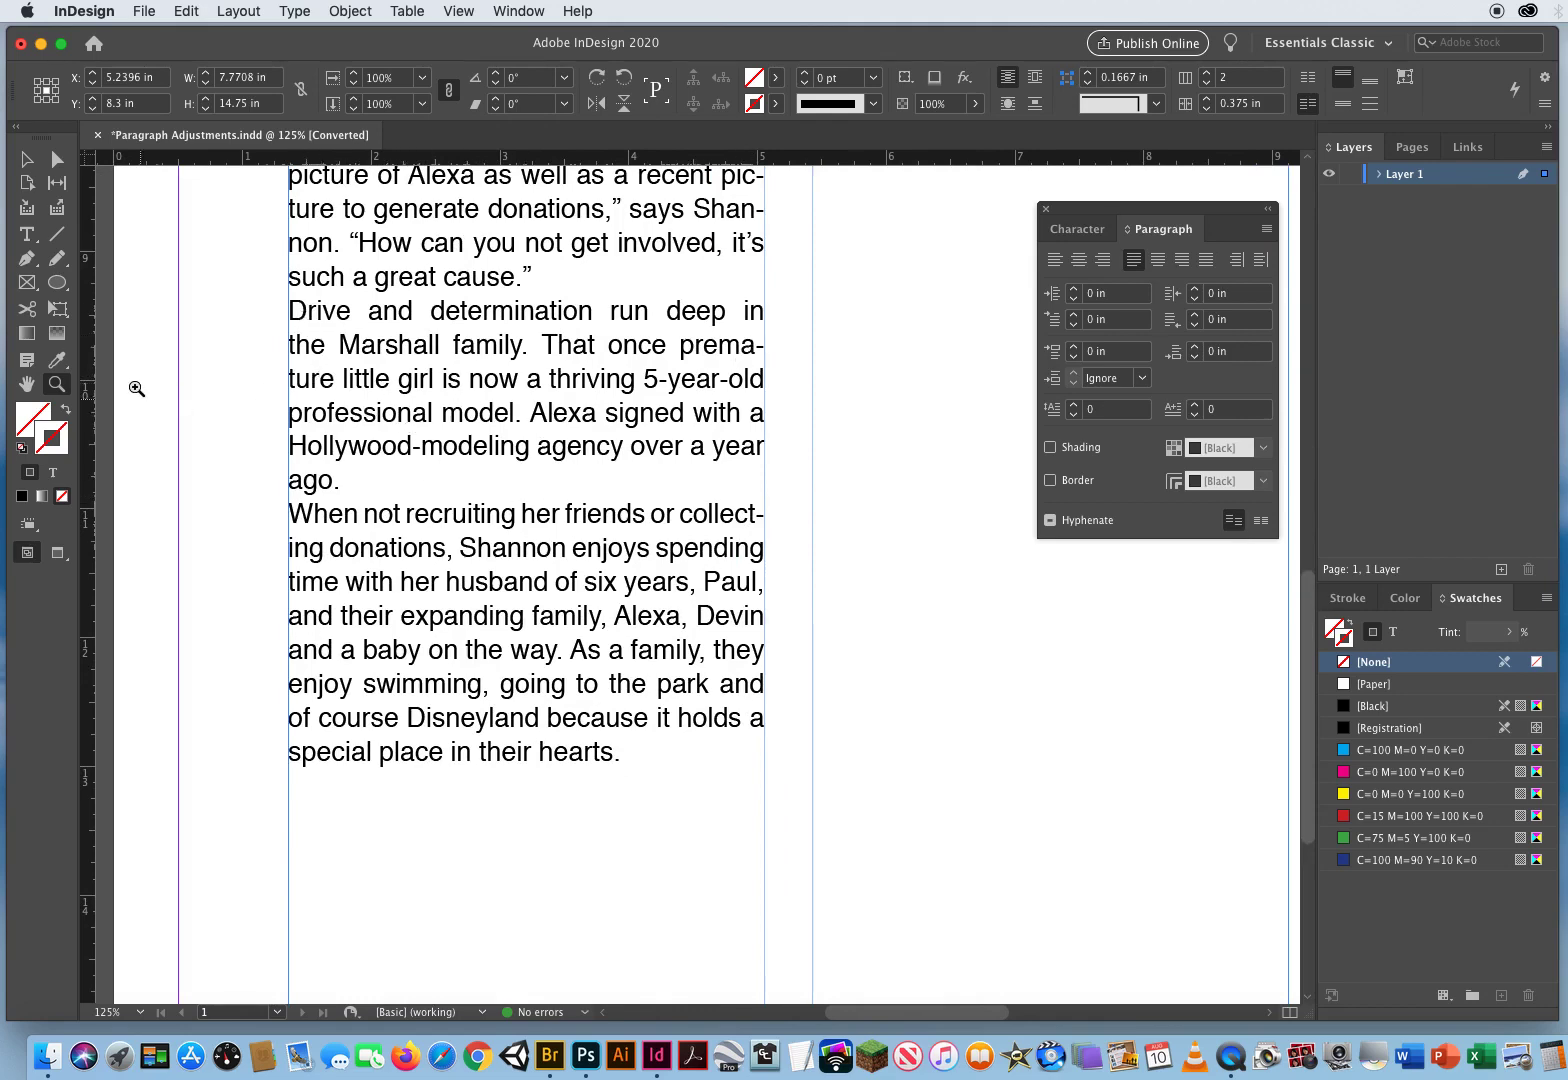
left_click(600, 519, "alt")
left_click(627, 518, "alt")
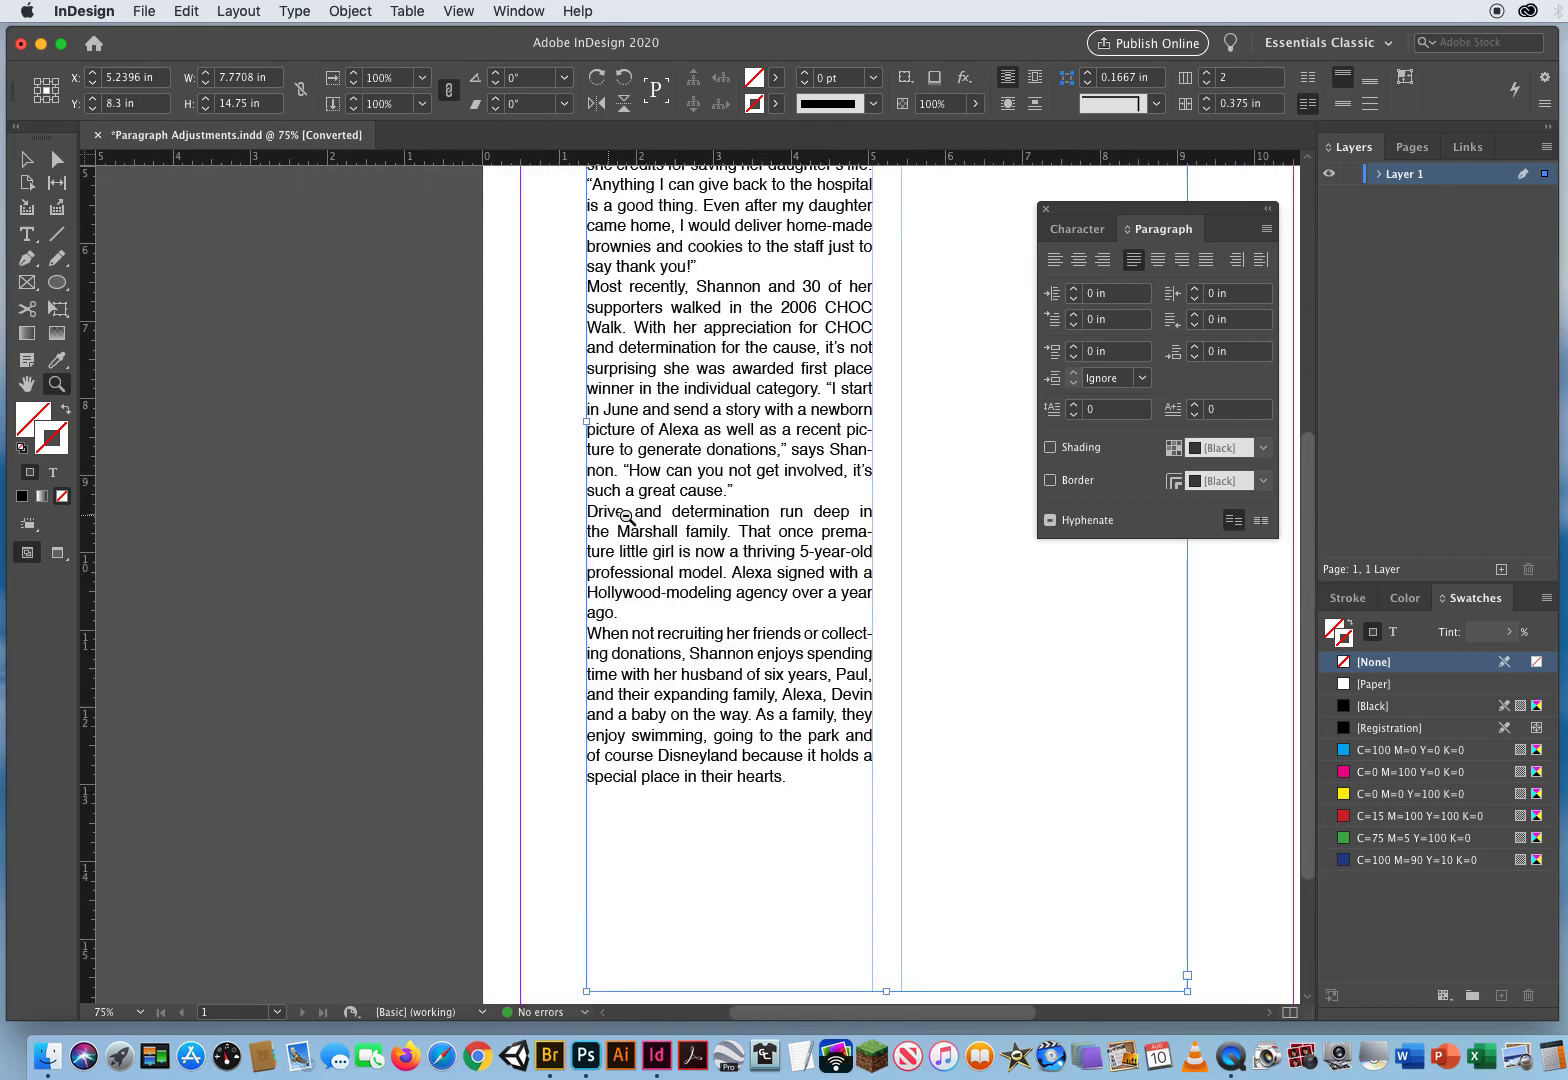
scroll(647, 593, "up", 3)
left_click(610, 625, "alt")
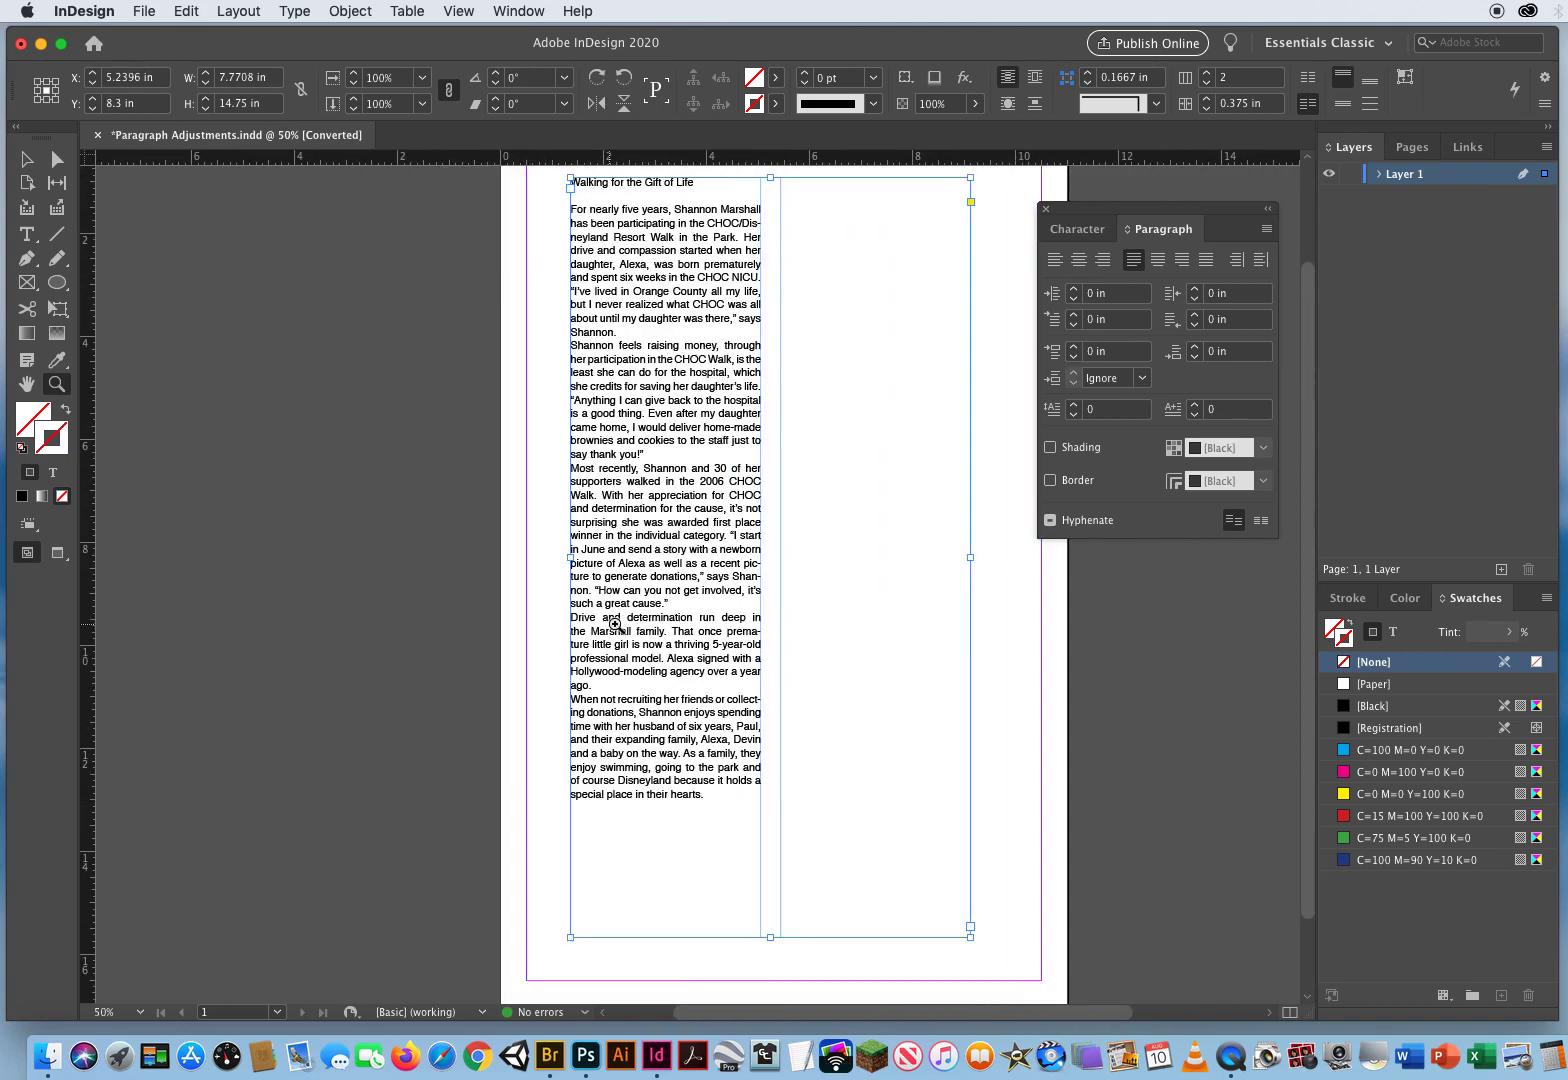
scroll(725, 562, "right", 2)
scroll(725, 562, "up", 1)
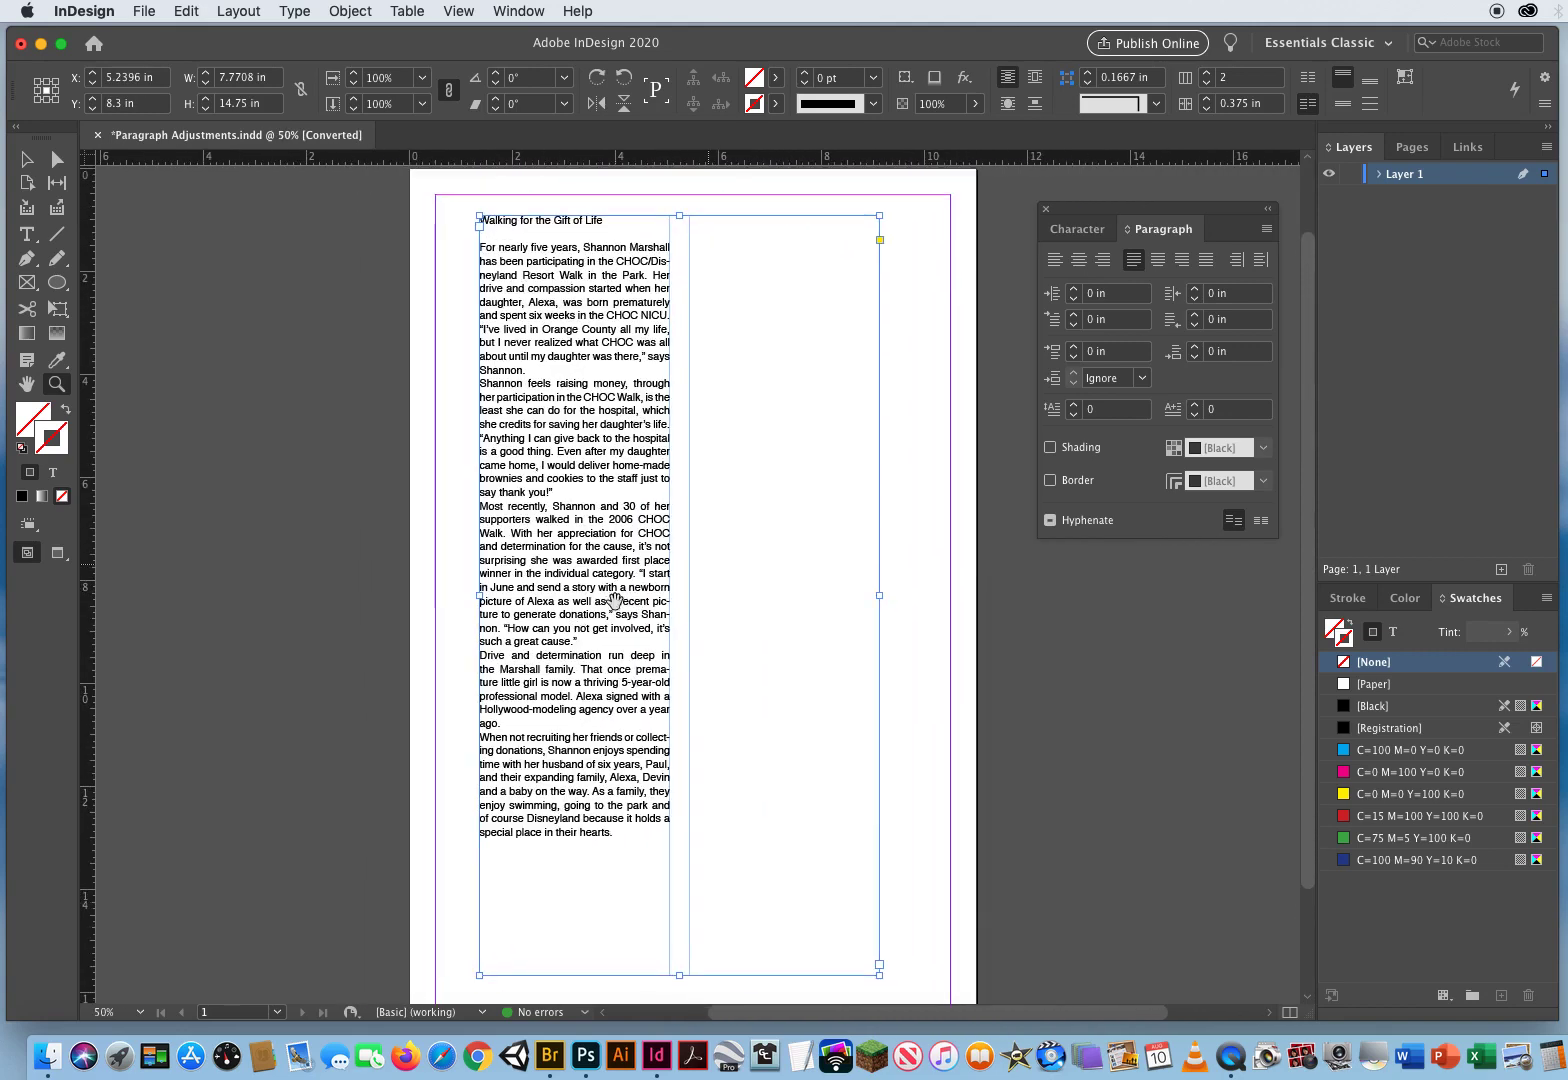
Uncheck Hyphenate for all the body text so words no longer break.
left_click(27, 234)
left_click_drag(481, 243, 749, 798)
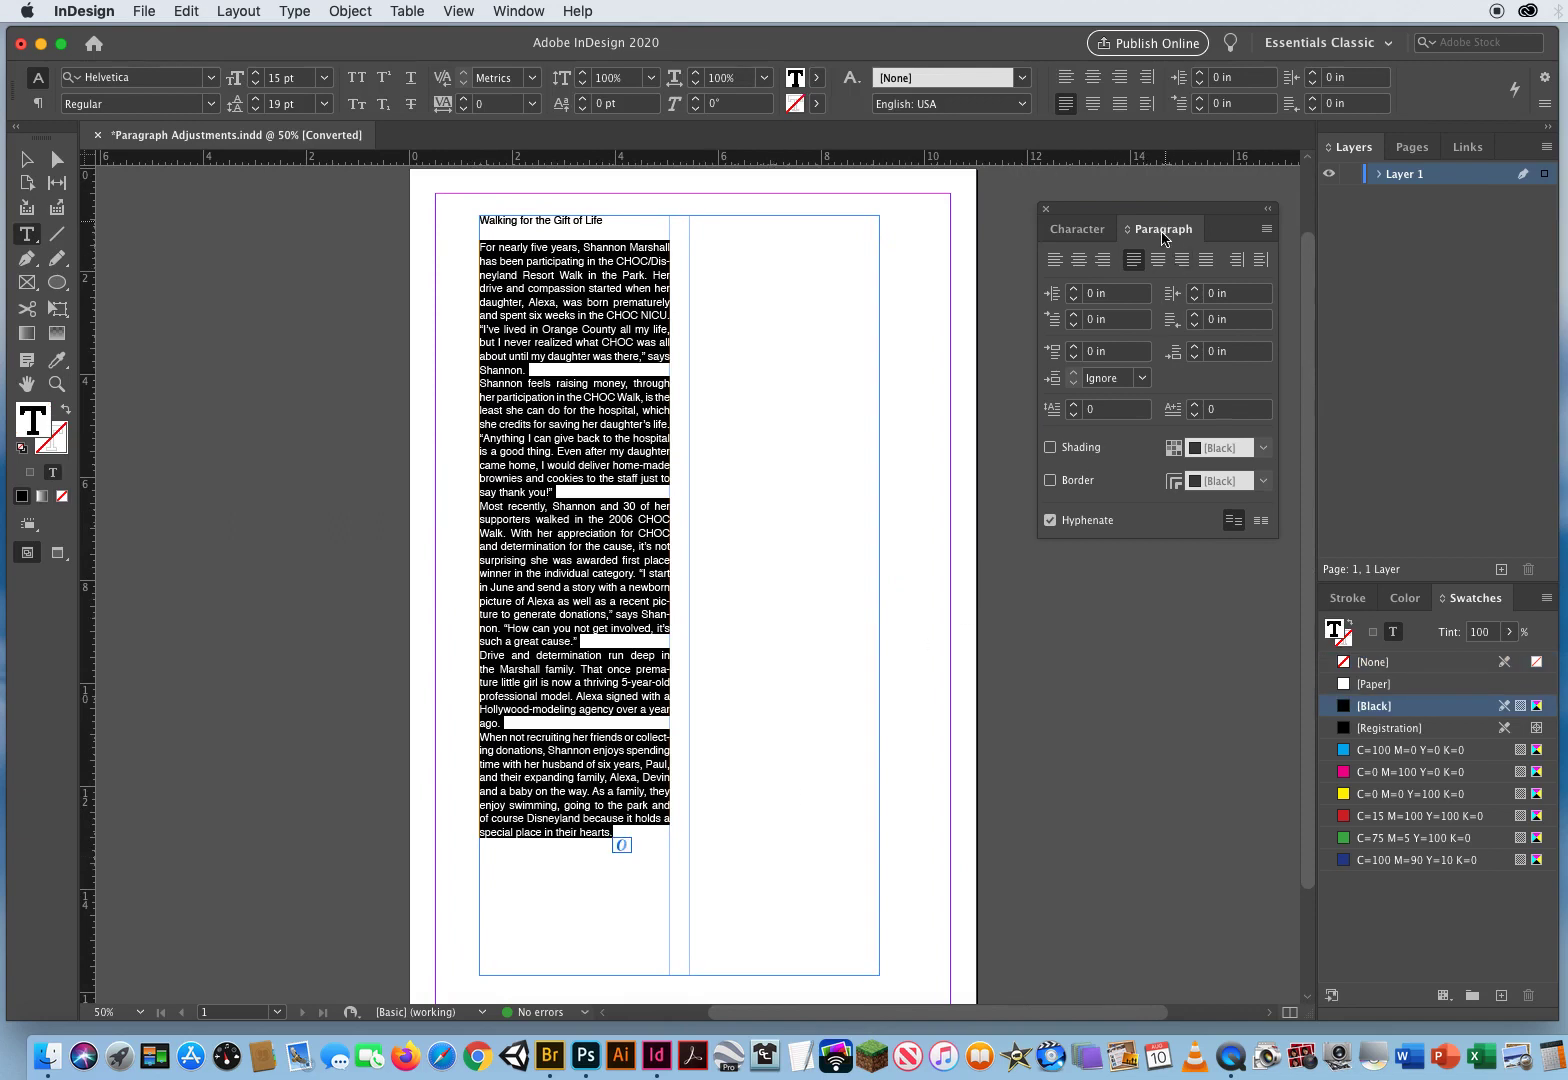
left_click(1050, 520)
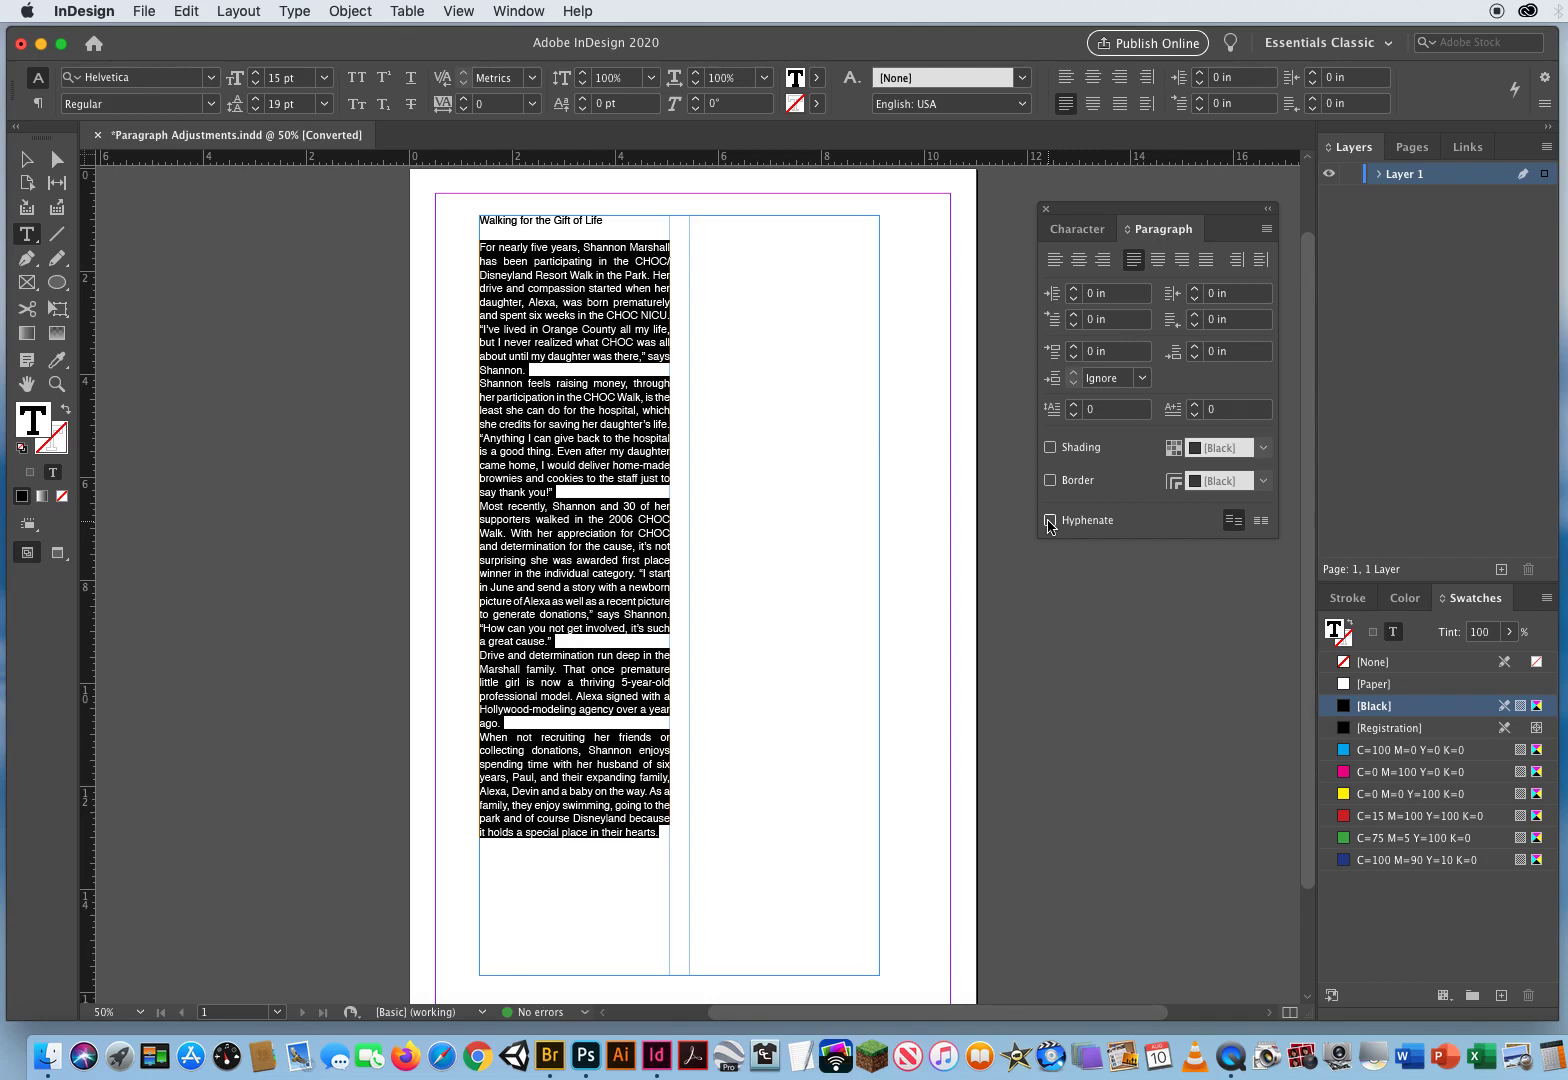
left_click(375, 376)
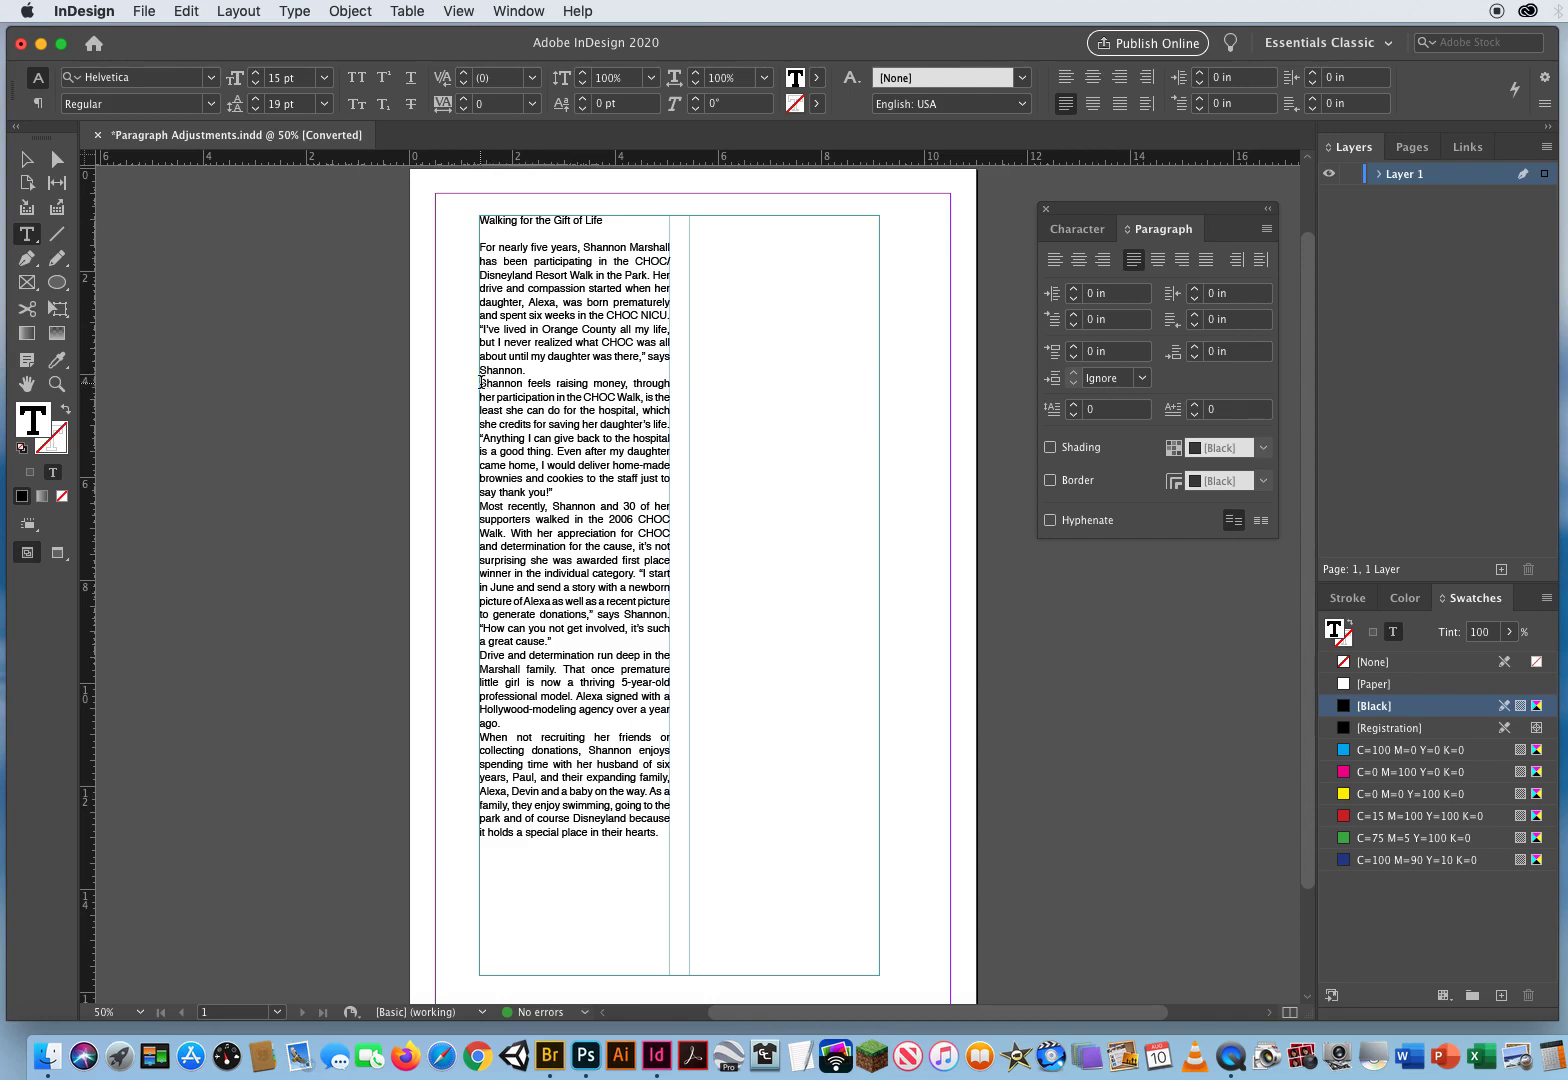
Set Space Before to 0.25 in for paragraphs two through five.
left_click_drag(481, 383, 714, 839)
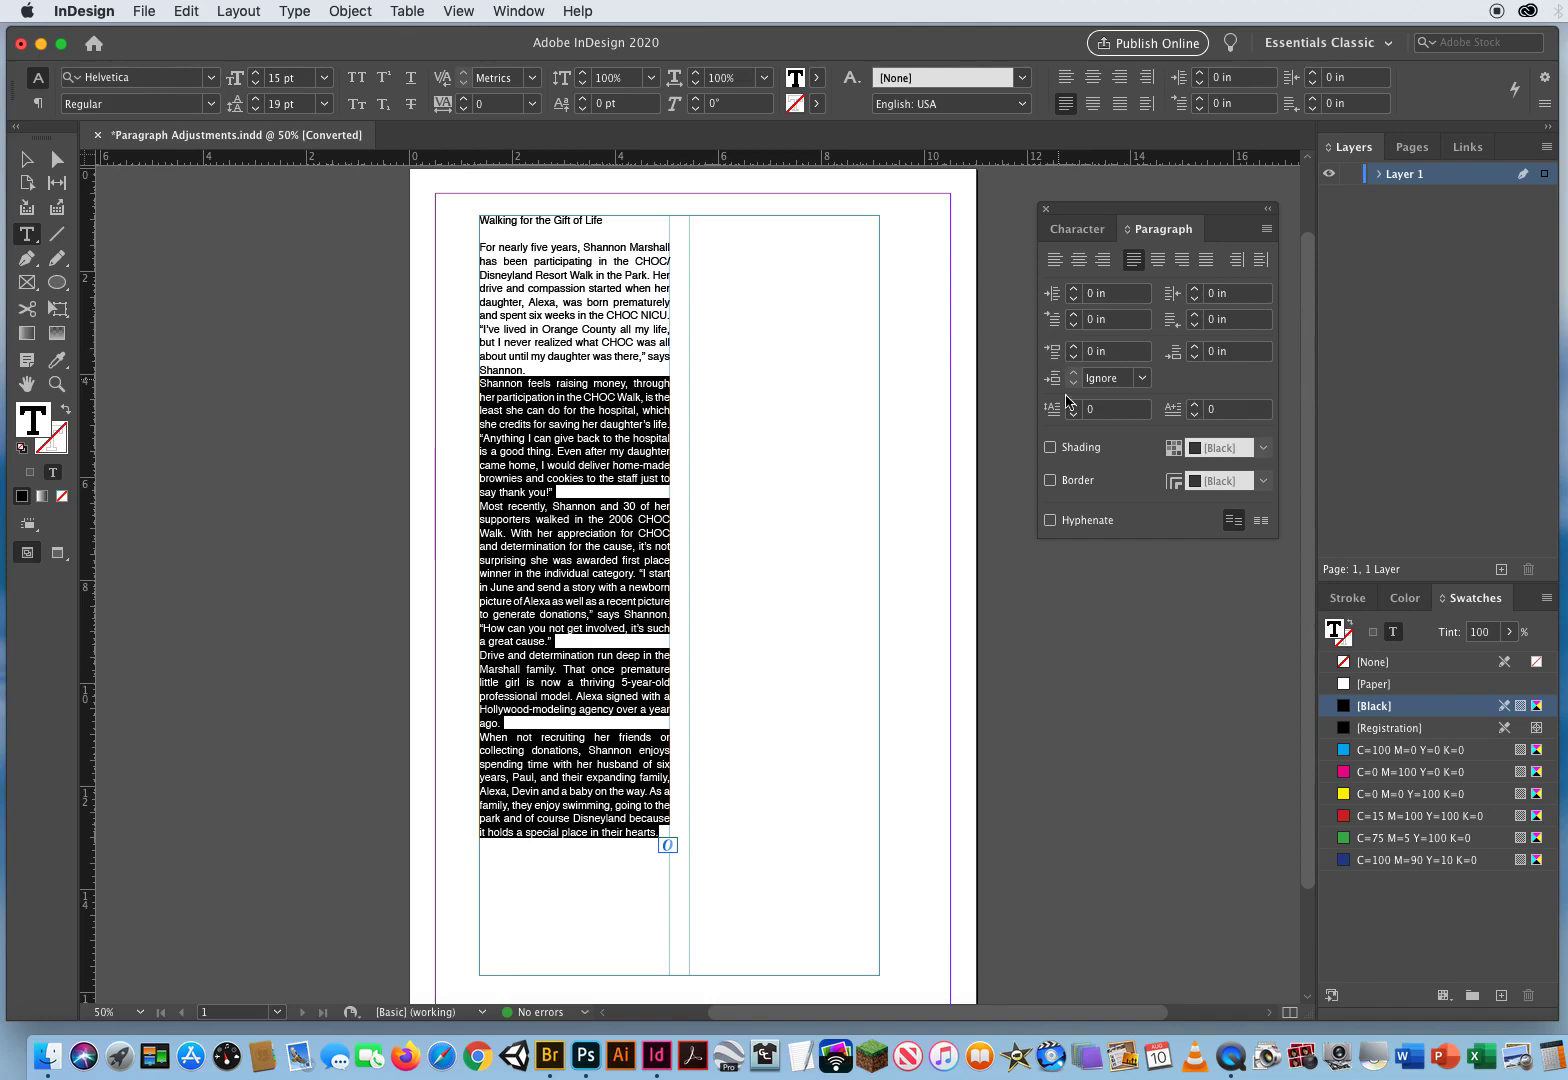
left_click(1074, 347)
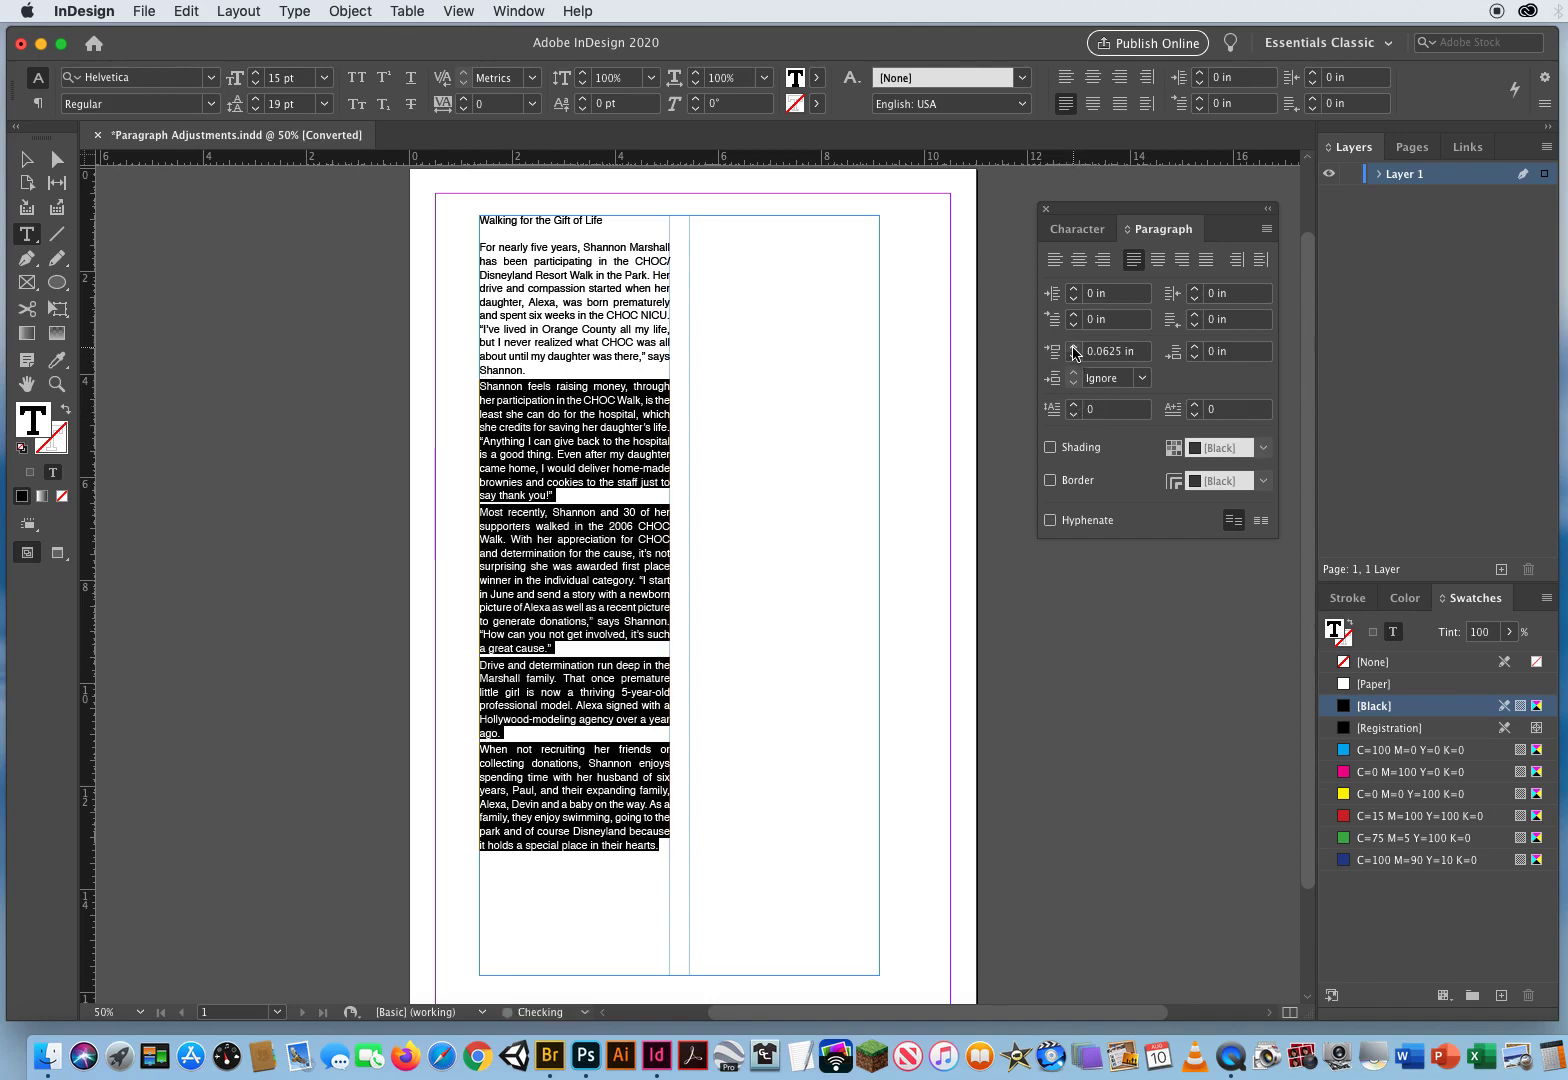
left_click(1074, 347)
left_click(1074, 347)
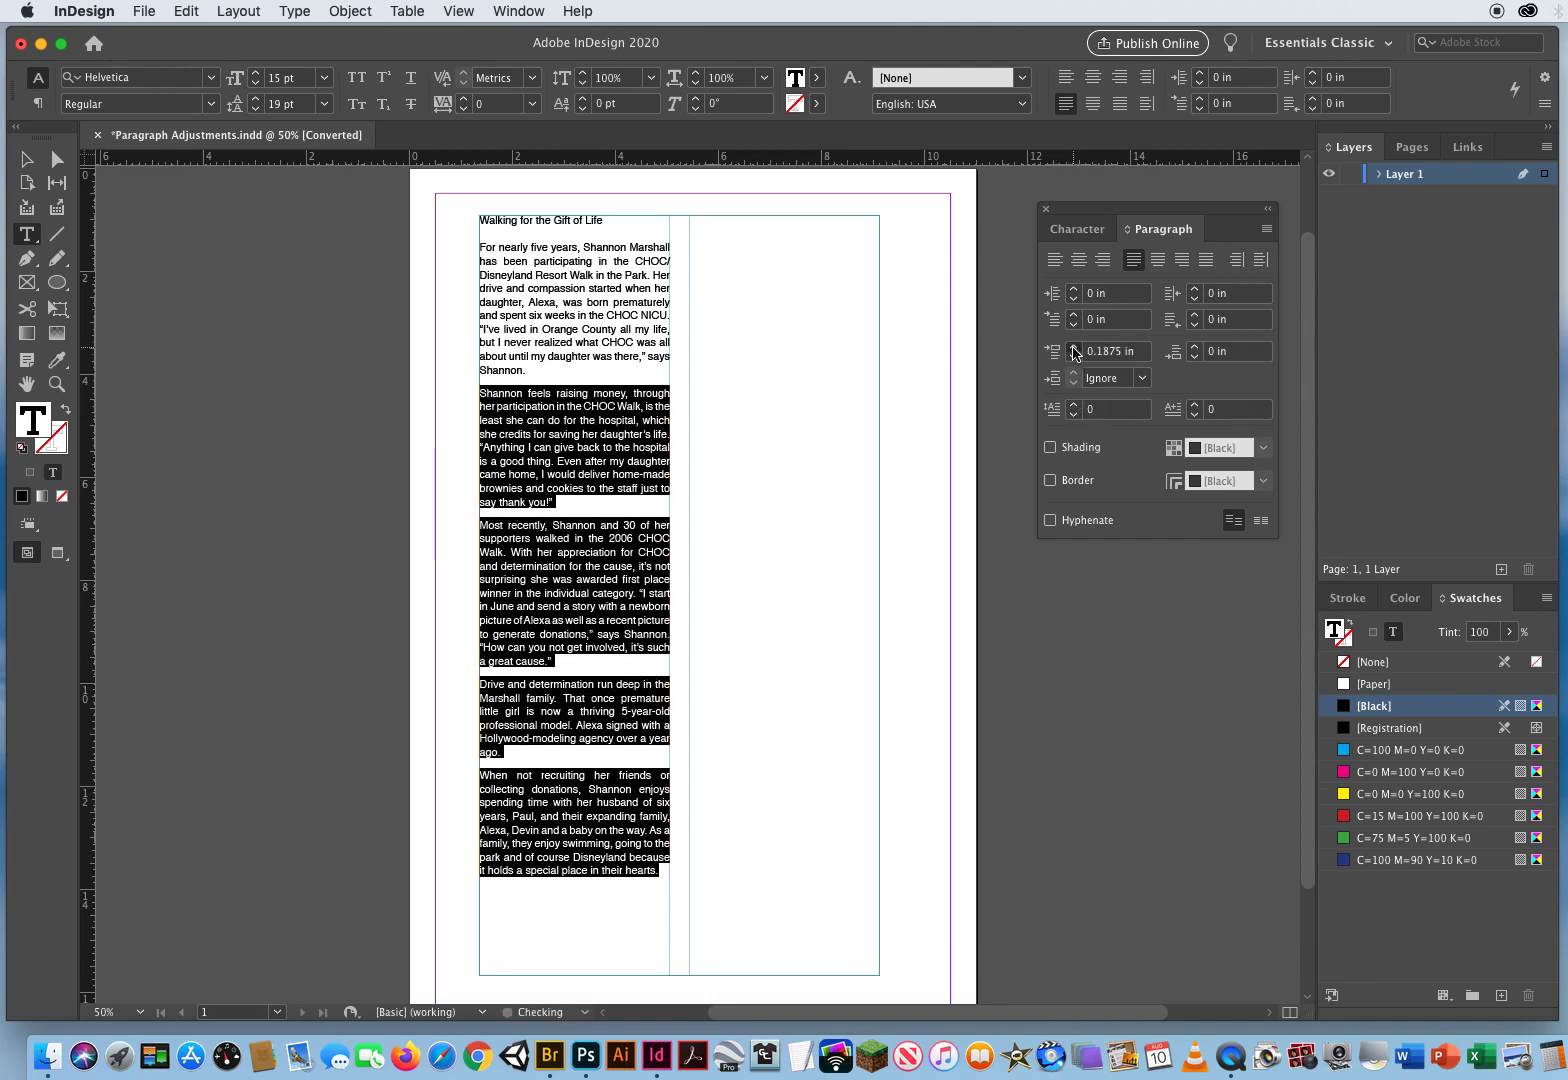
left_click(1074, 348)
left_click(679, 618)
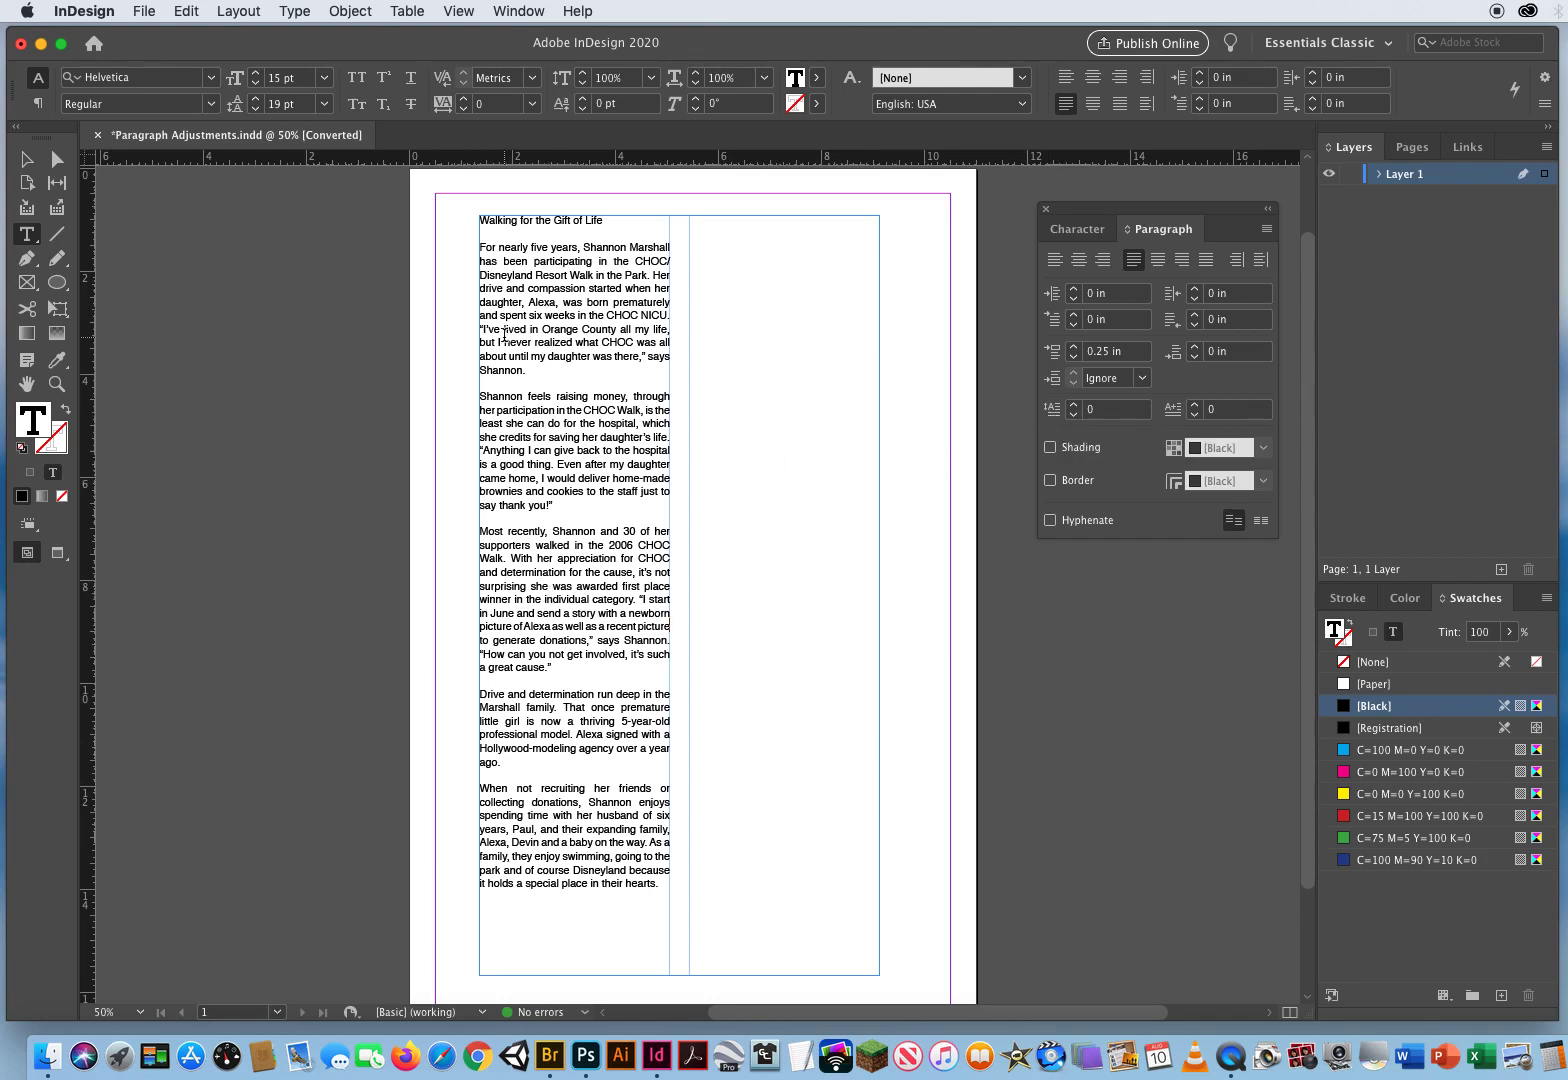
Give the first paragraph a one-character drop cap three lines deep.
left_click_drag(480, 245, 630, 362)
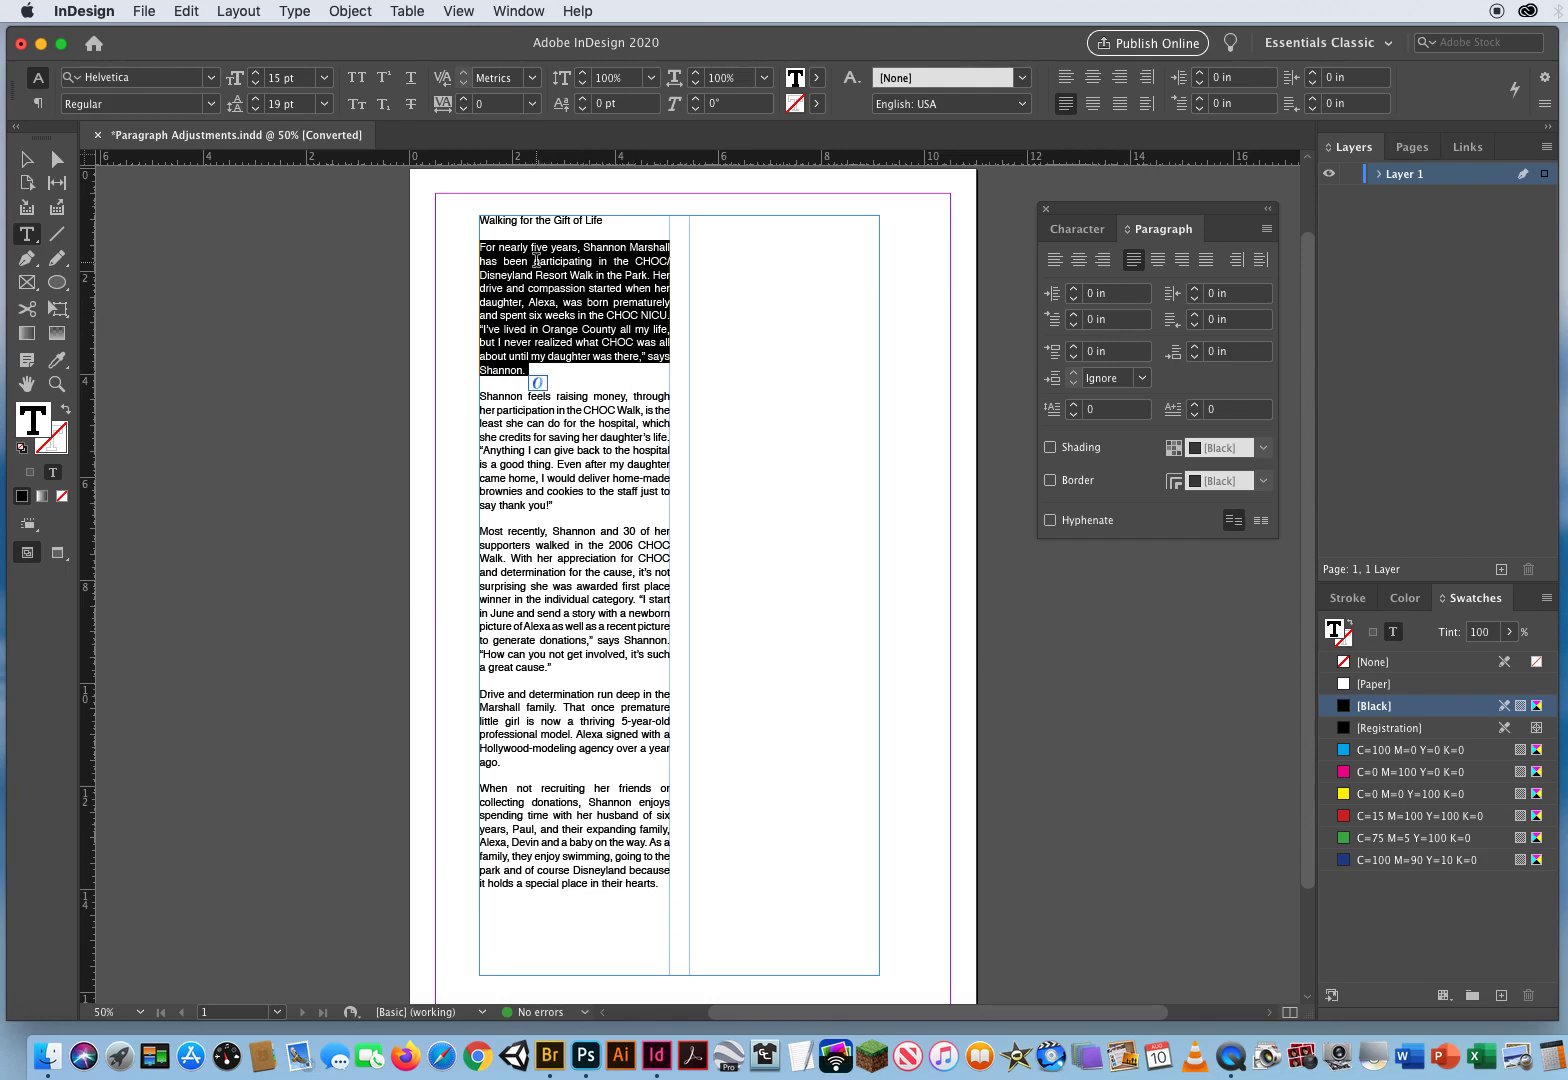
left_click(1075, 405)
left_click(1075, 405)
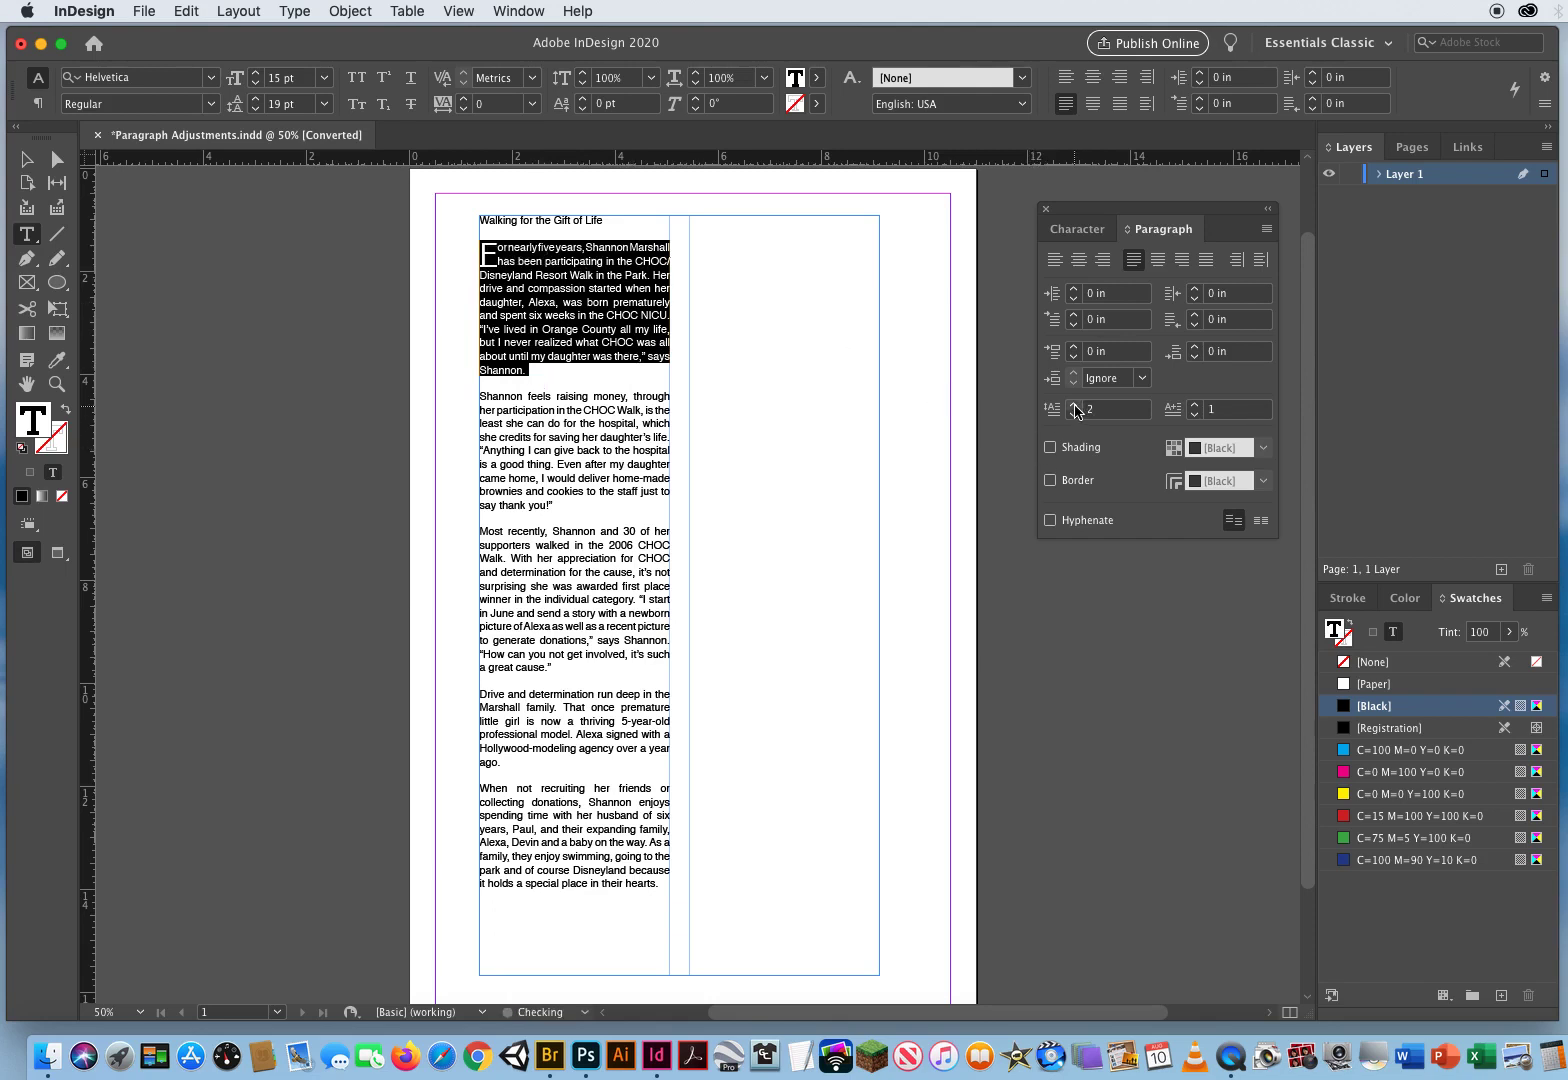
left_click(1075, 405)
left_click_drag(571, 356, 580, 356)
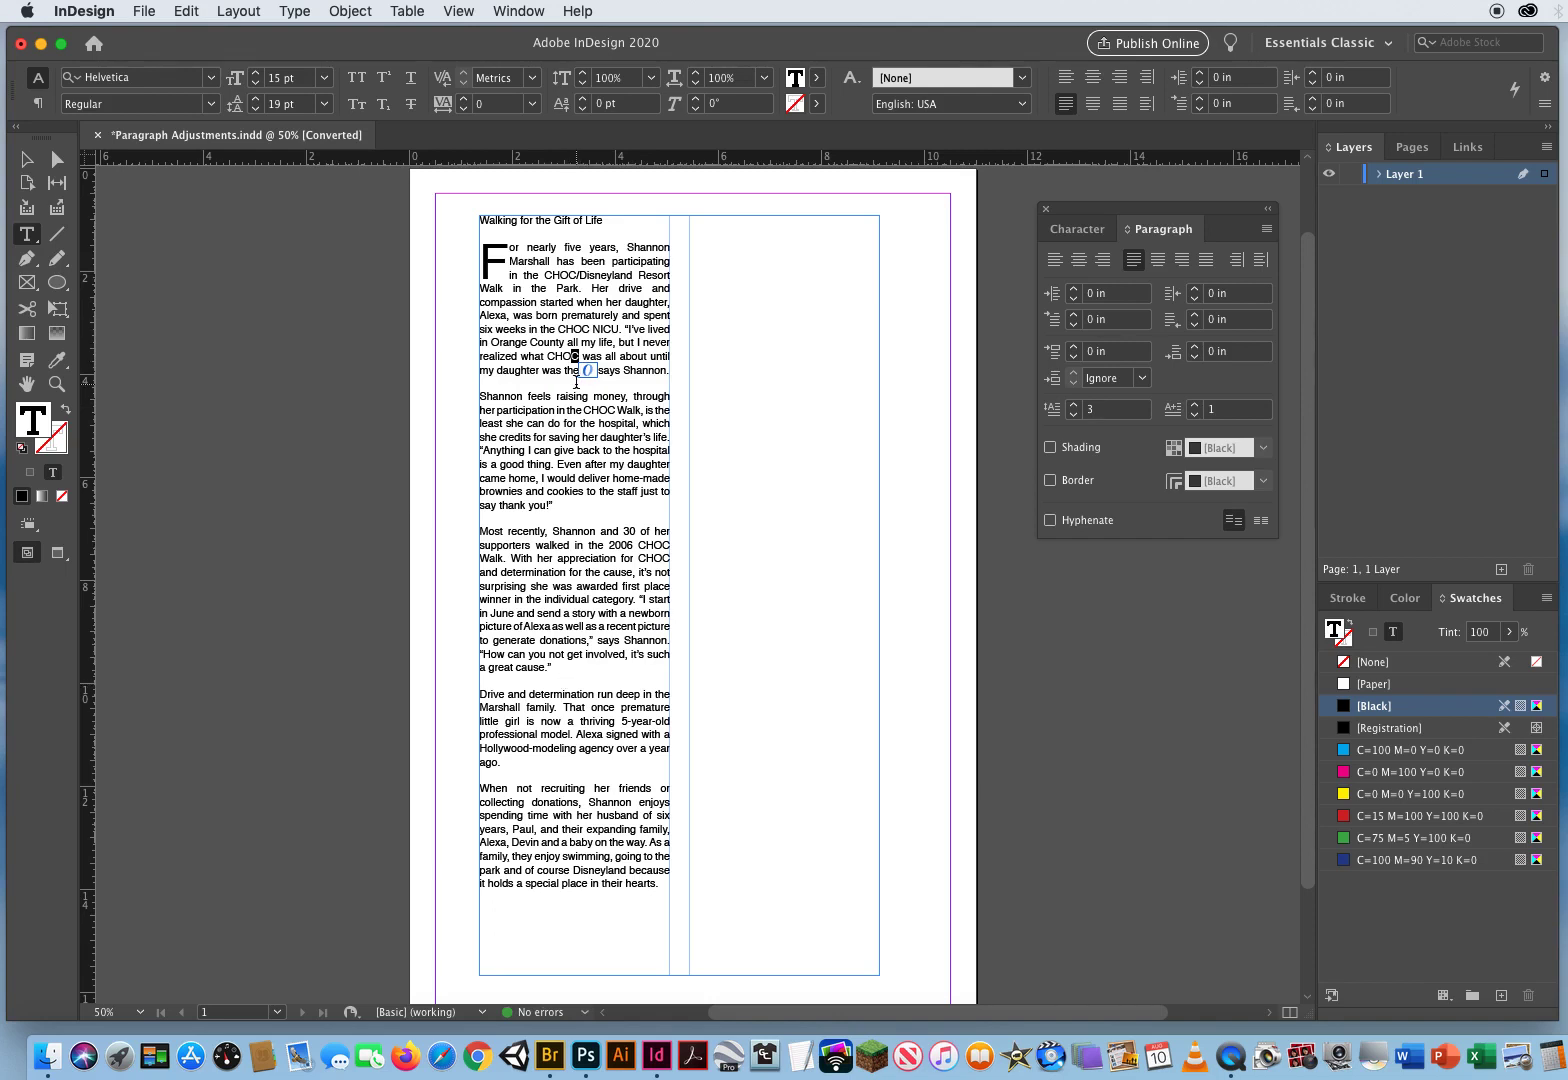
Check the Space Before and Space After values of the first and a later paragraph.
left_click(1138, 352)
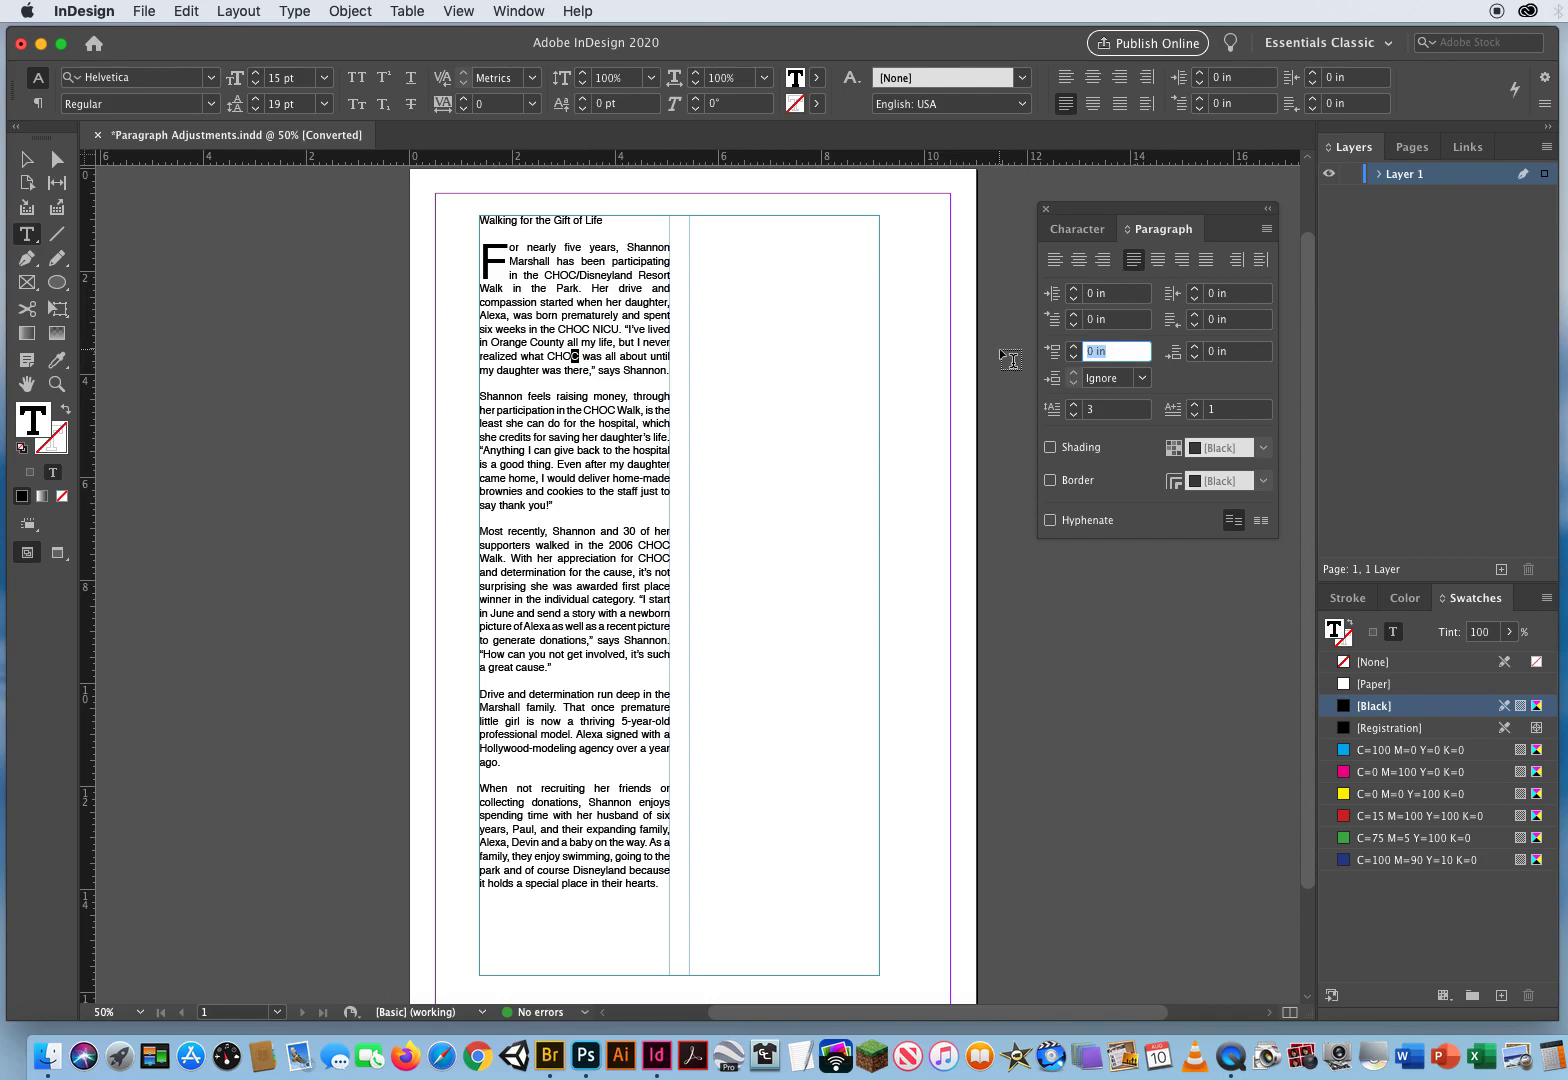
key("Tab")
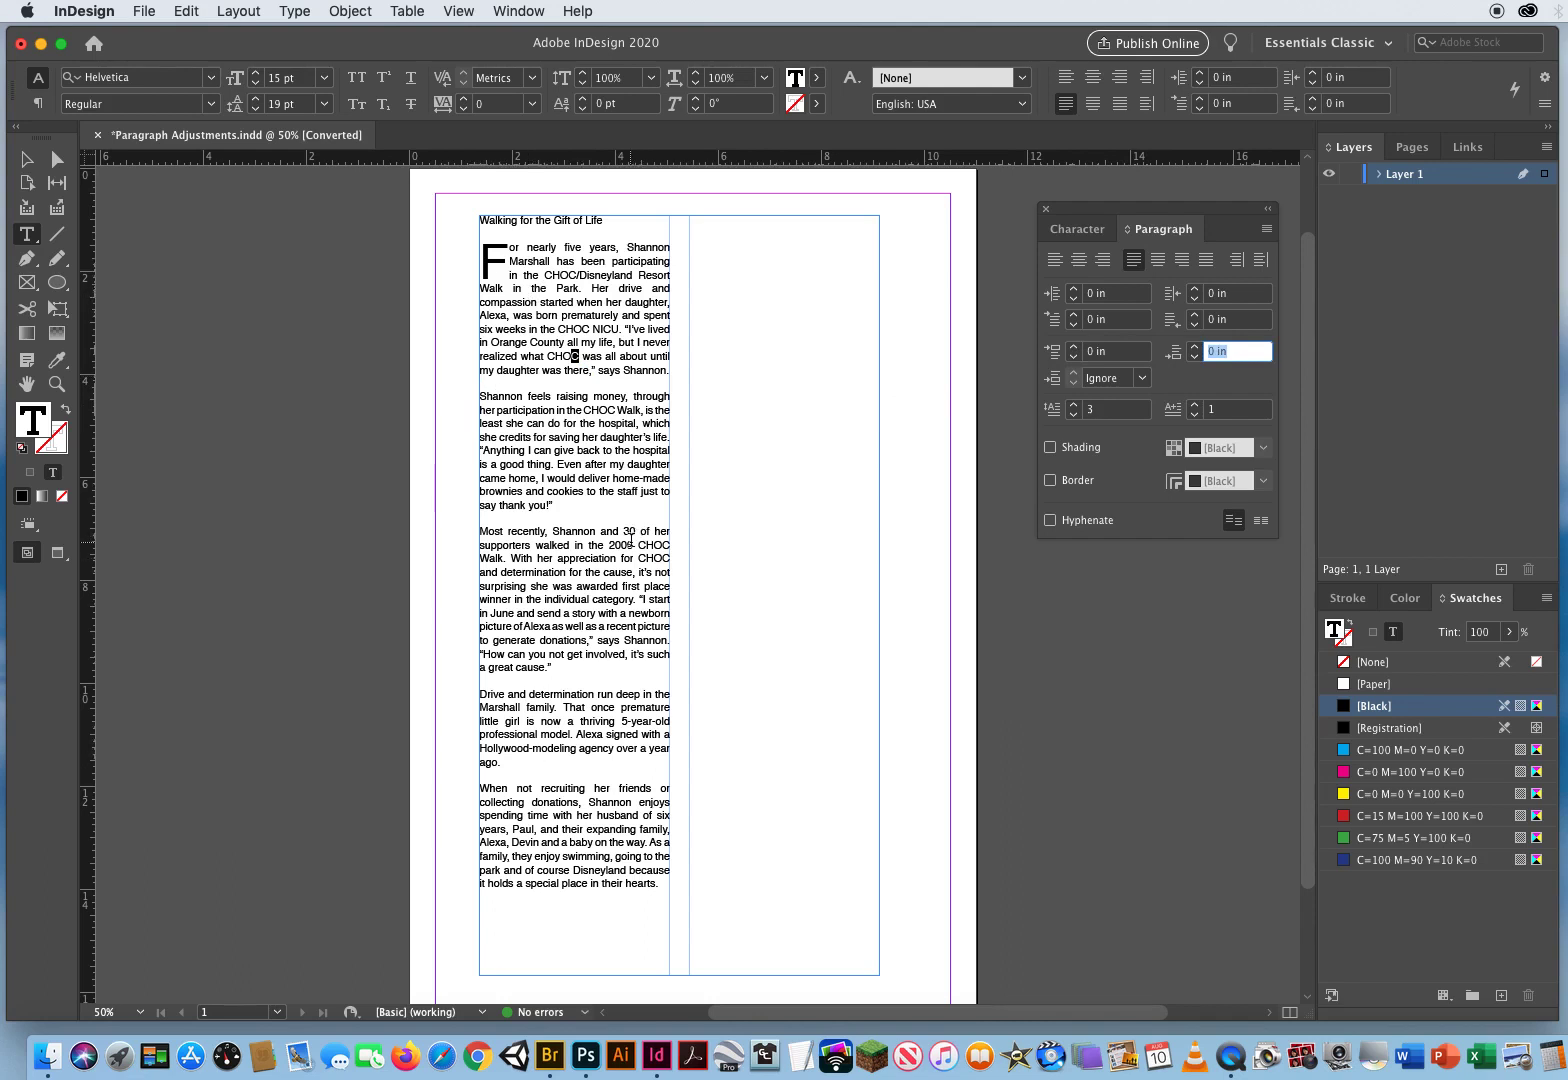
left_click(566, 481)
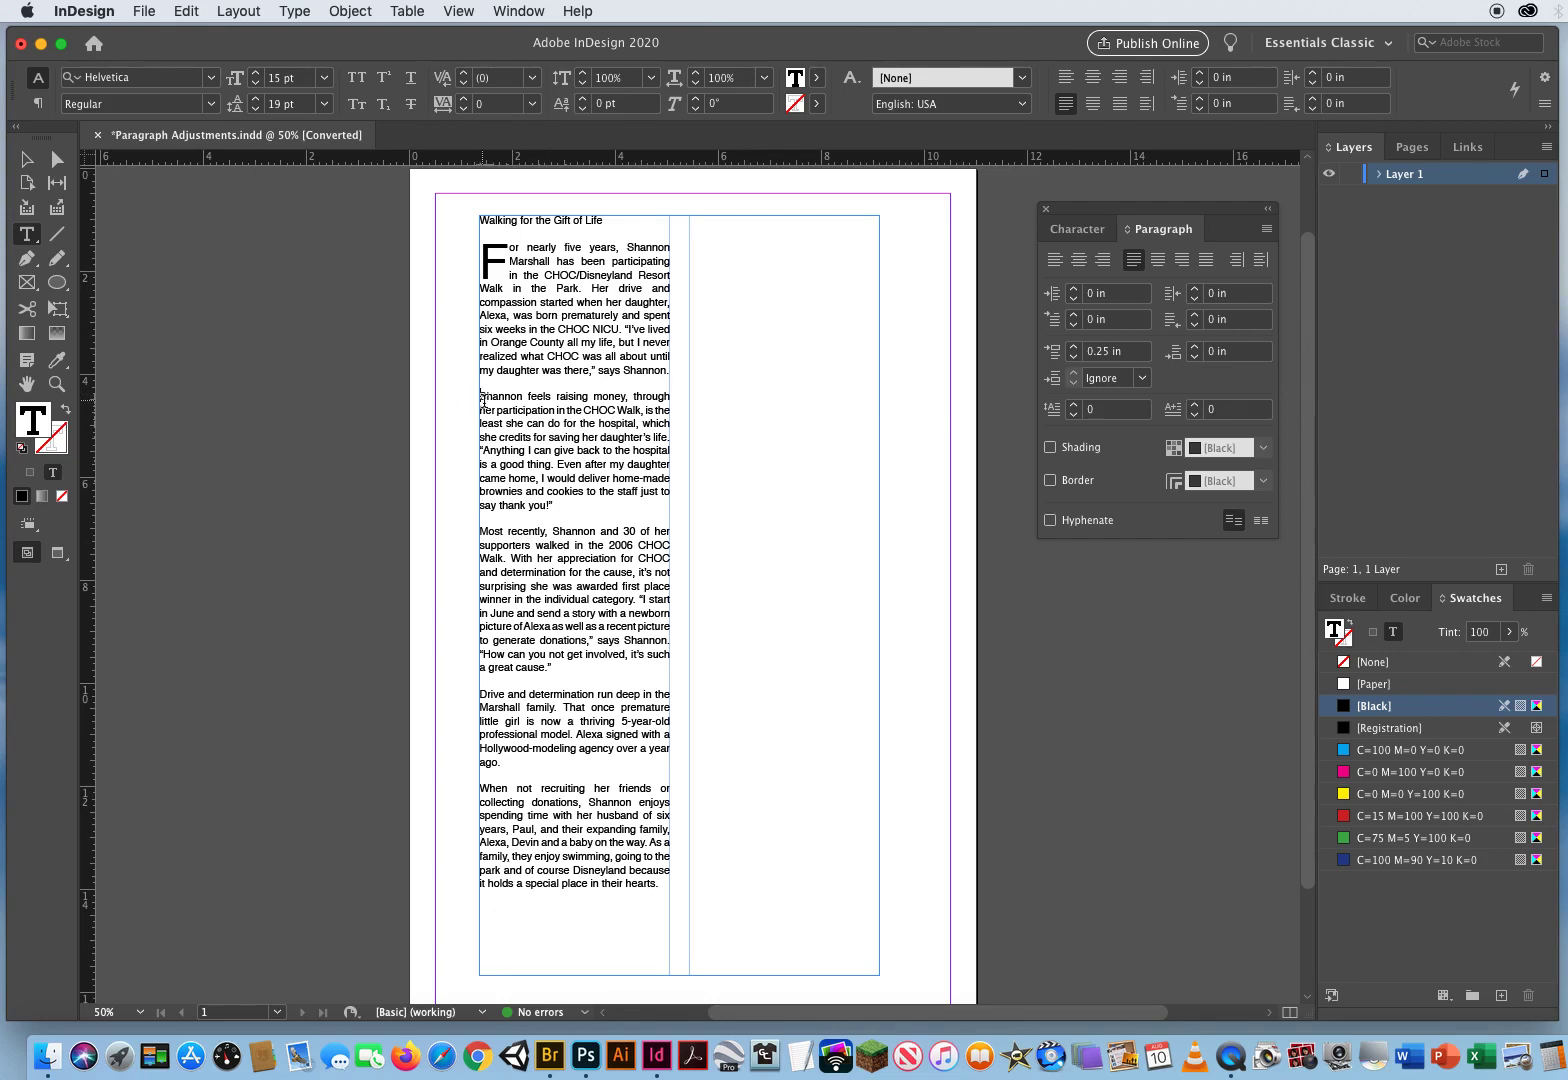
Give paragraphs two to five a 0.1875 in first-line left indent.
left_click_drag(480, 393, 710, 854)
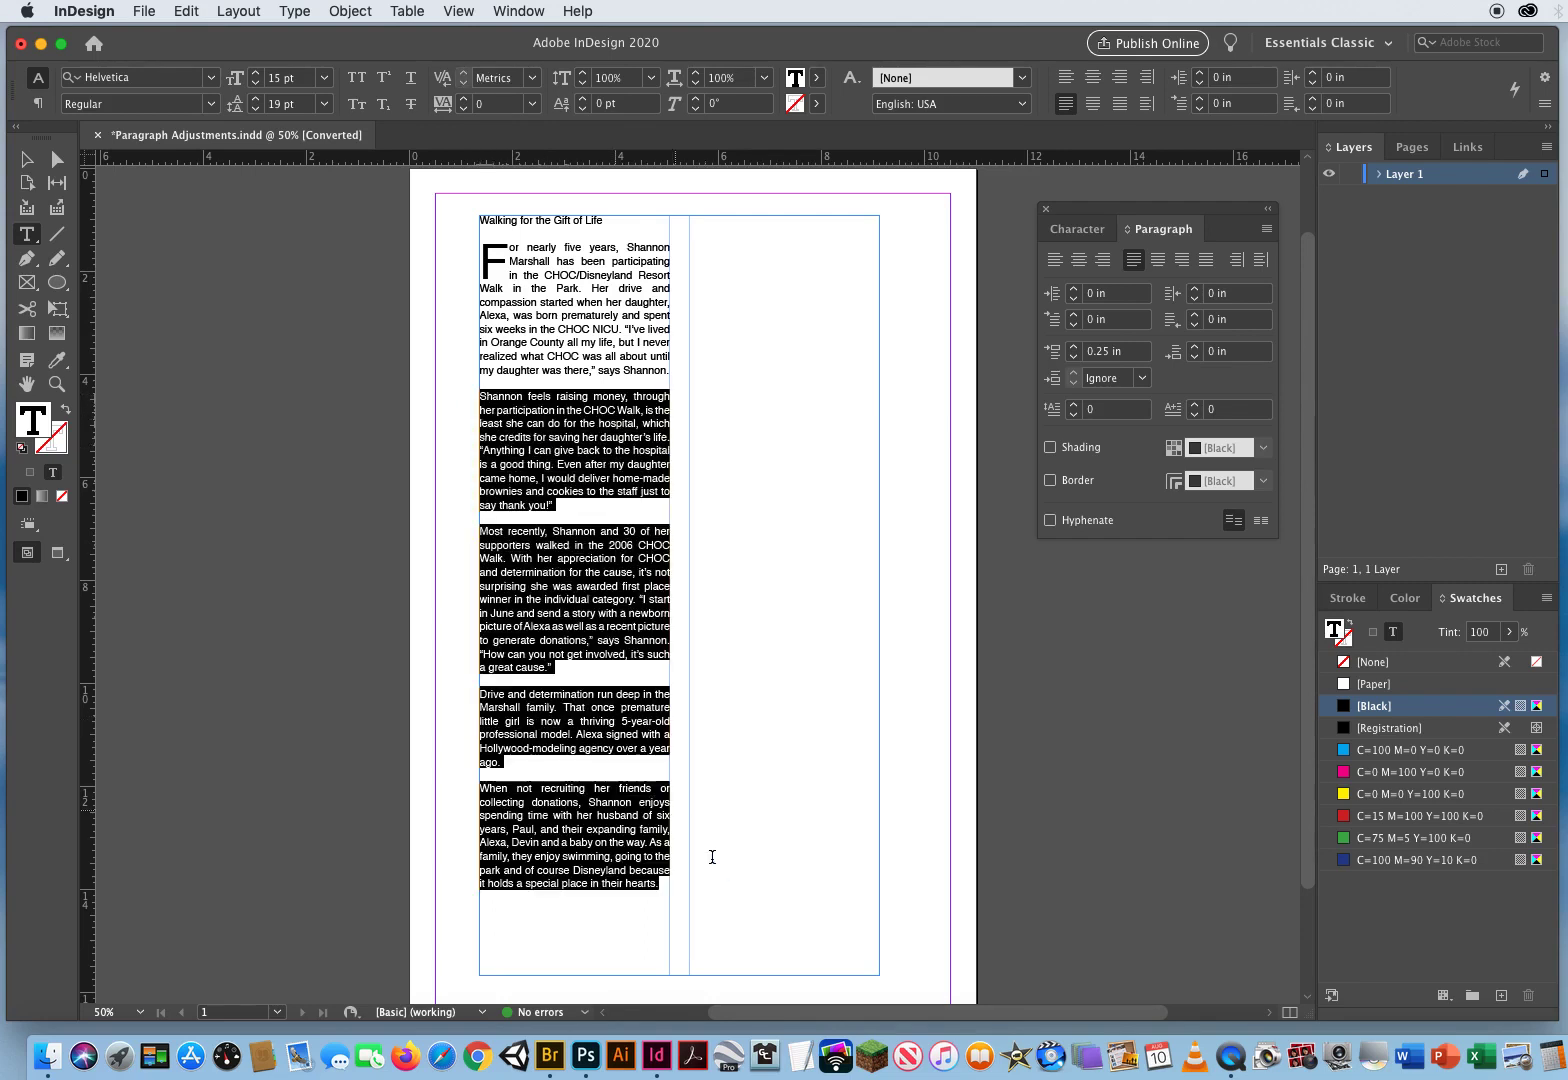
left_click(1073, 319)
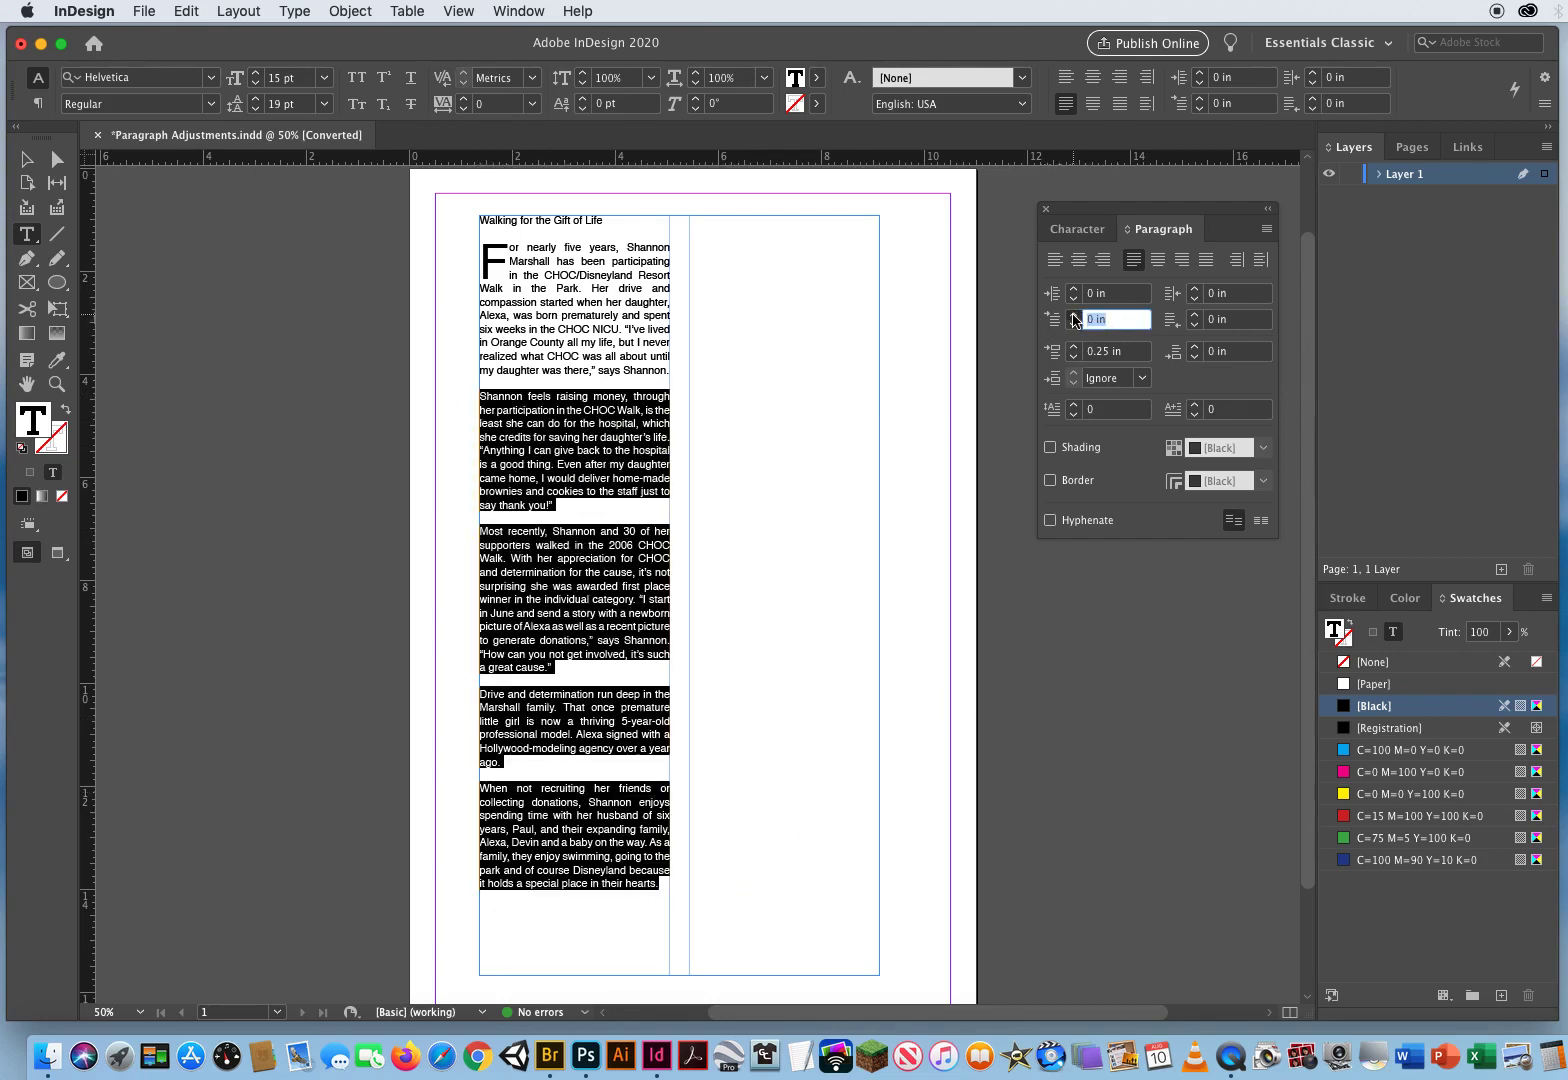
left_click(1073, 315)
left_click(1073, 315)
left_click(1073, 315)
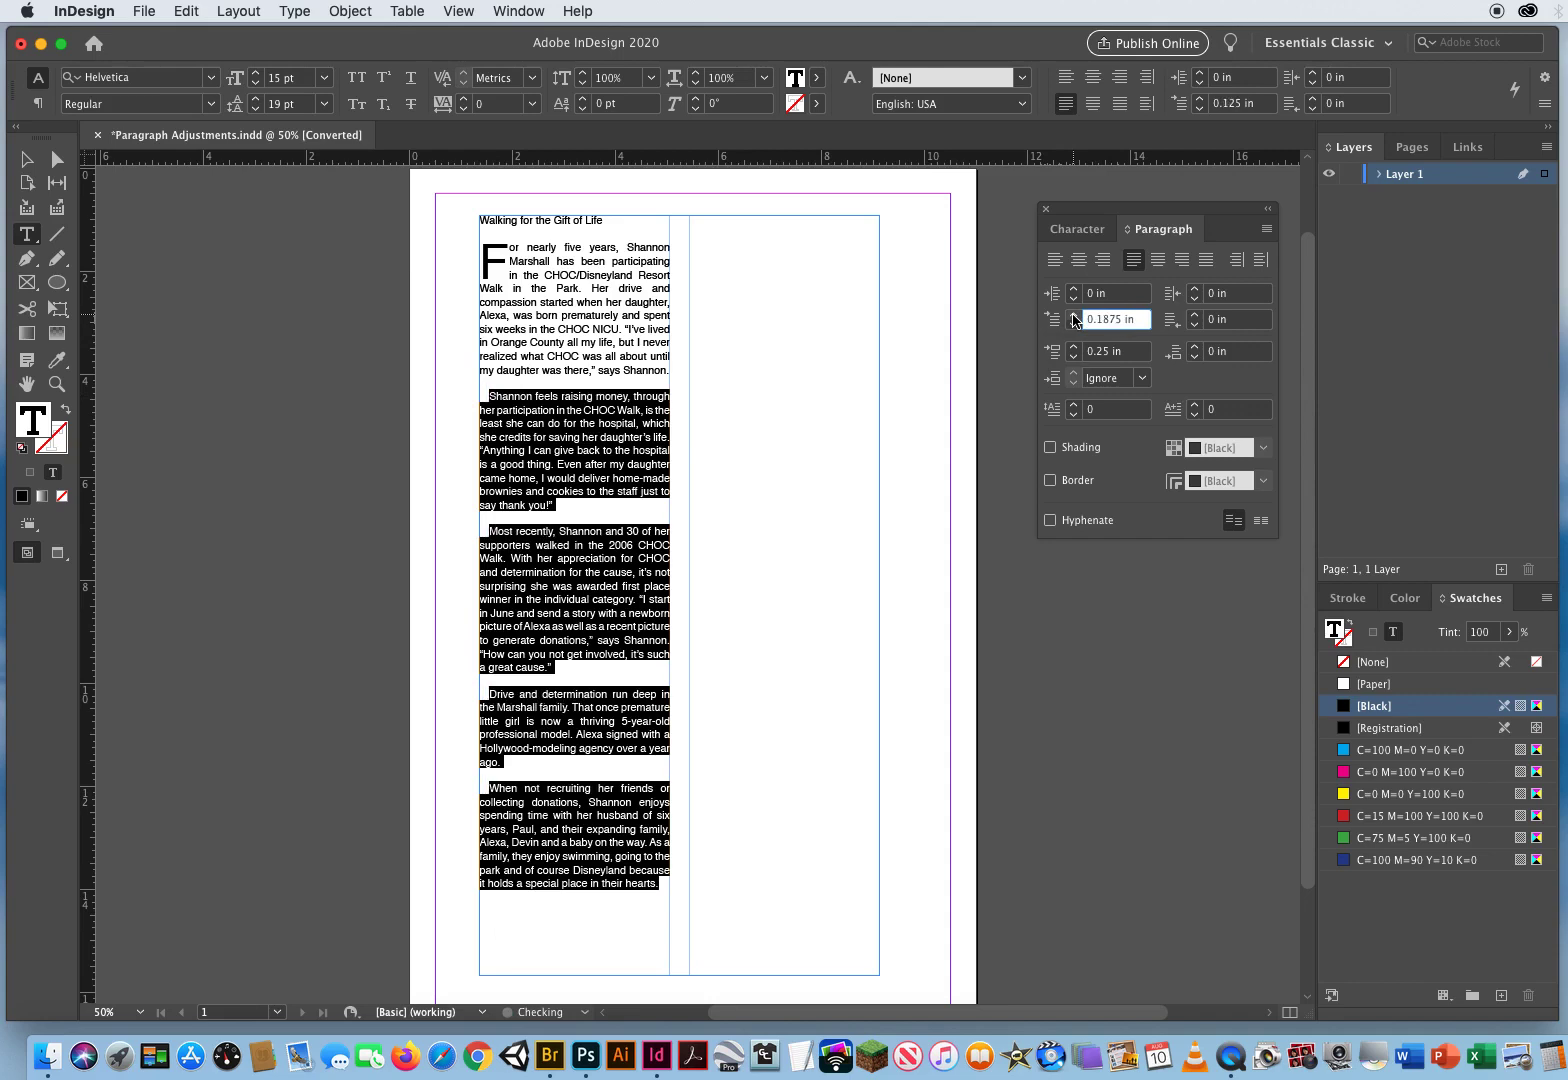
left_click(605, 665)
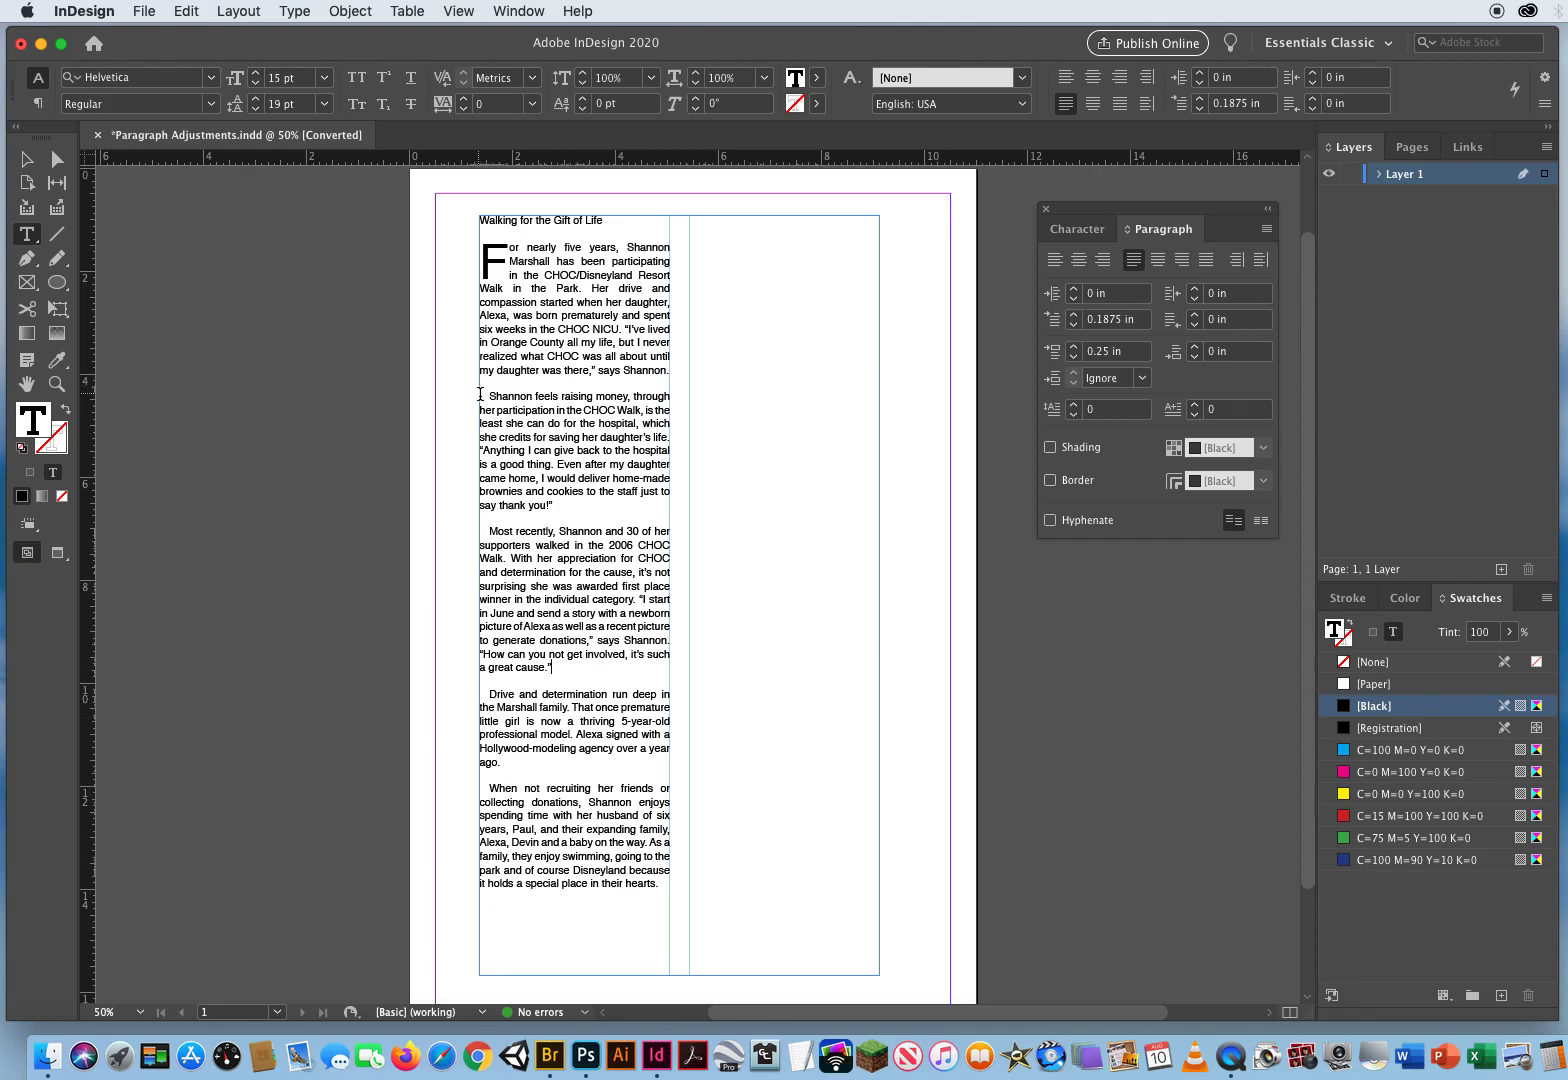
Reset the first-line left indent of the last four paragraphs to 0 in.
left_click_drag(480, 395, 742, 917)
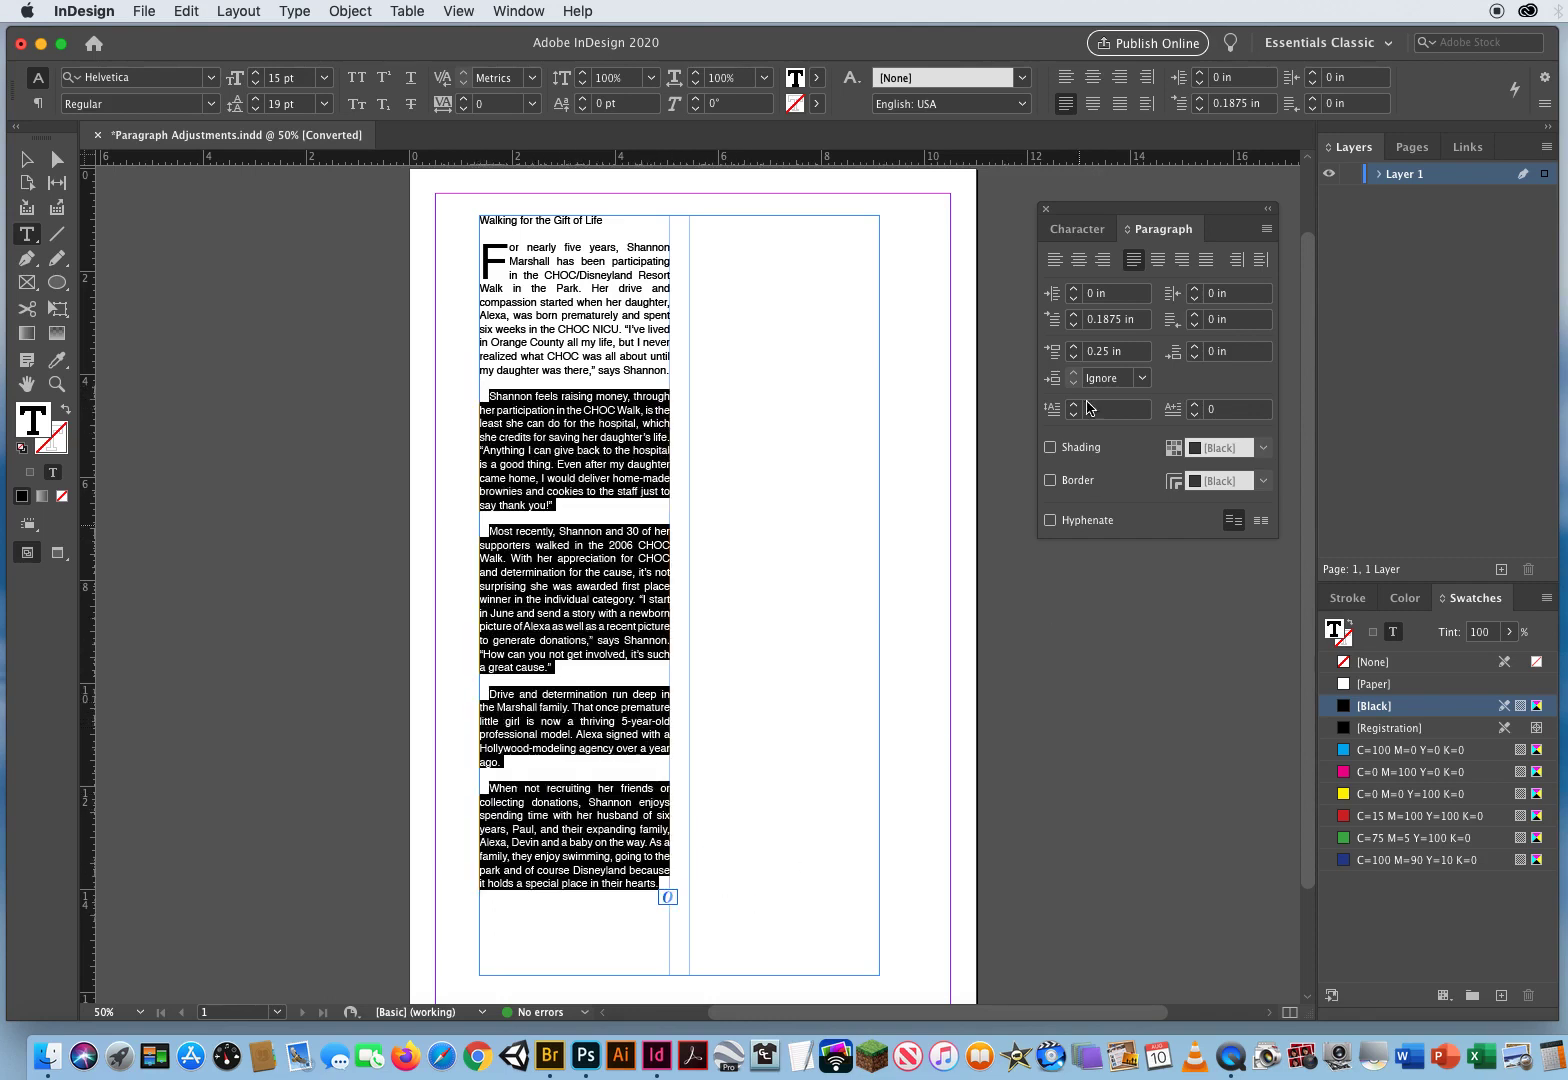
left_click(1073, 325)
left_click(1073, 325)
left_click(1073, 325)
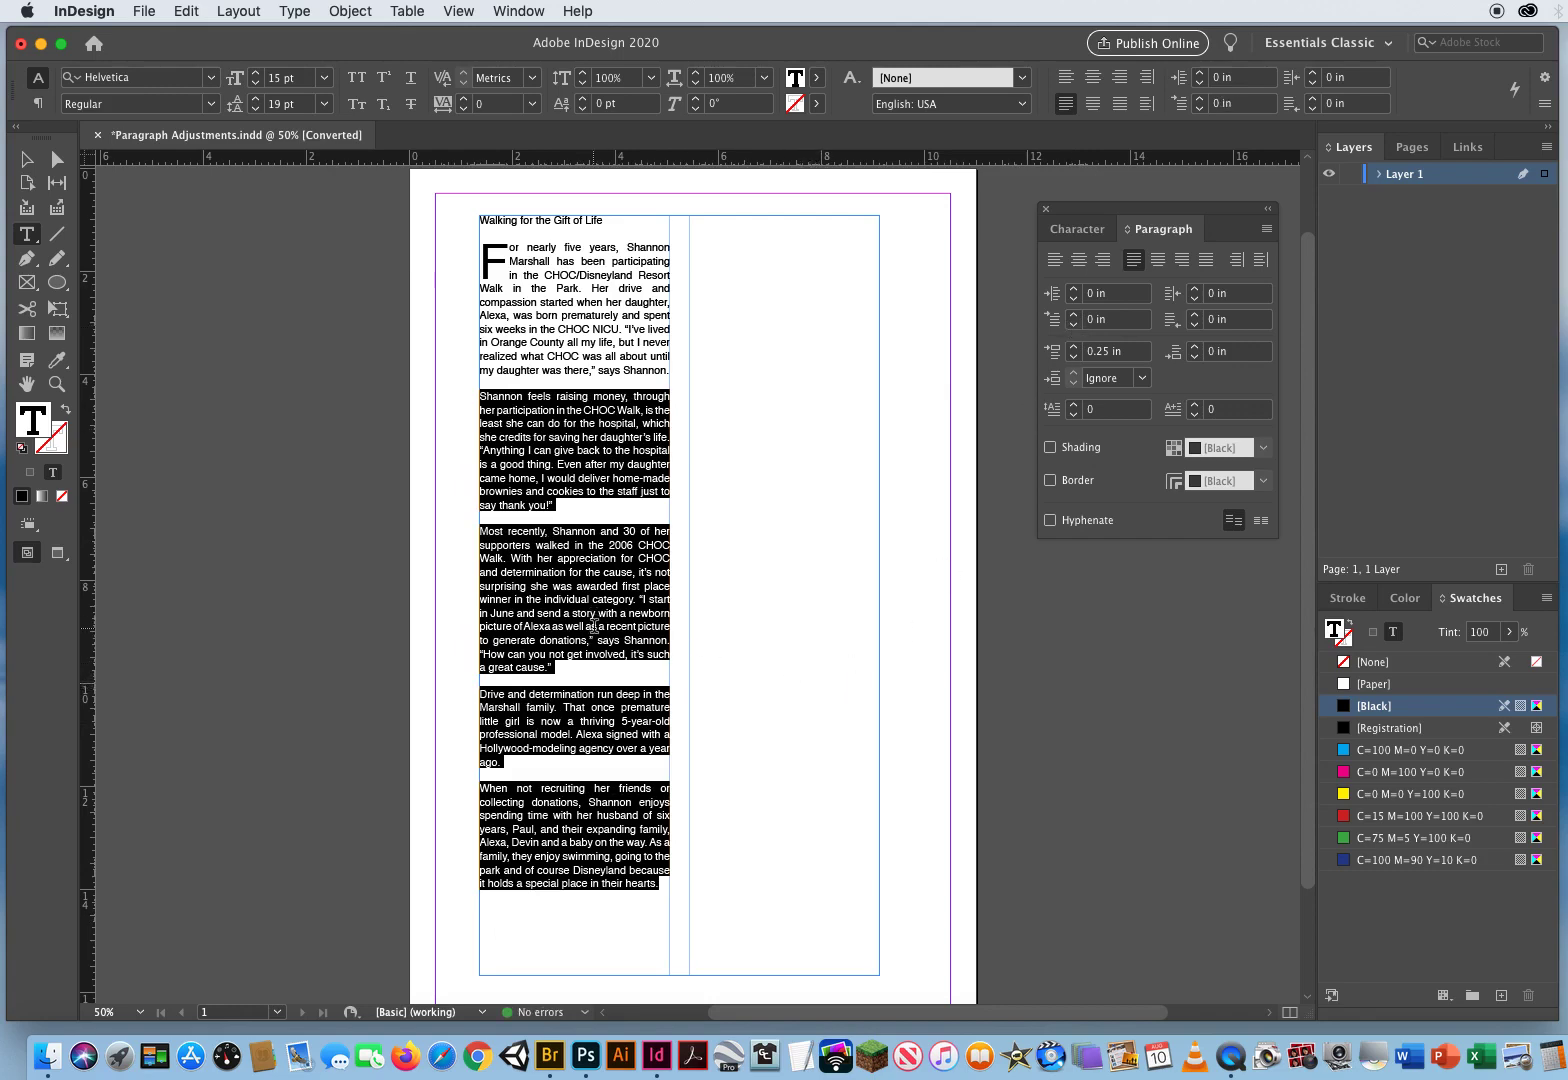
left_click(607, 335)
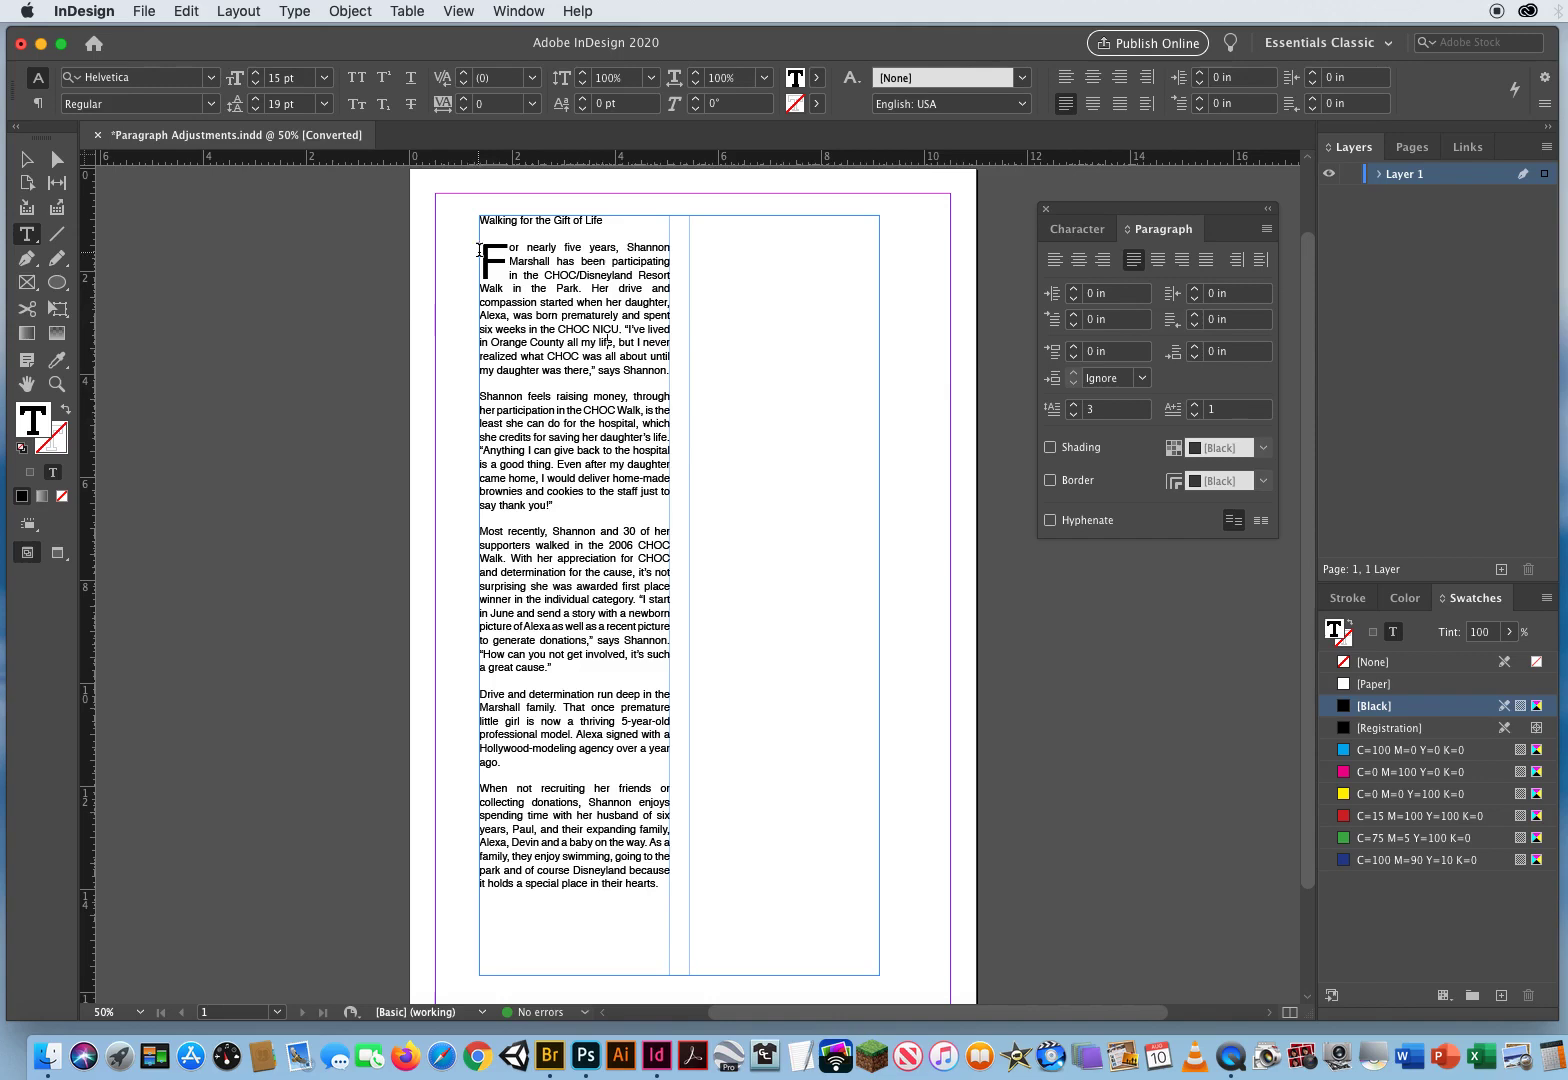
left_click_drag(481, 249, 794, 889)
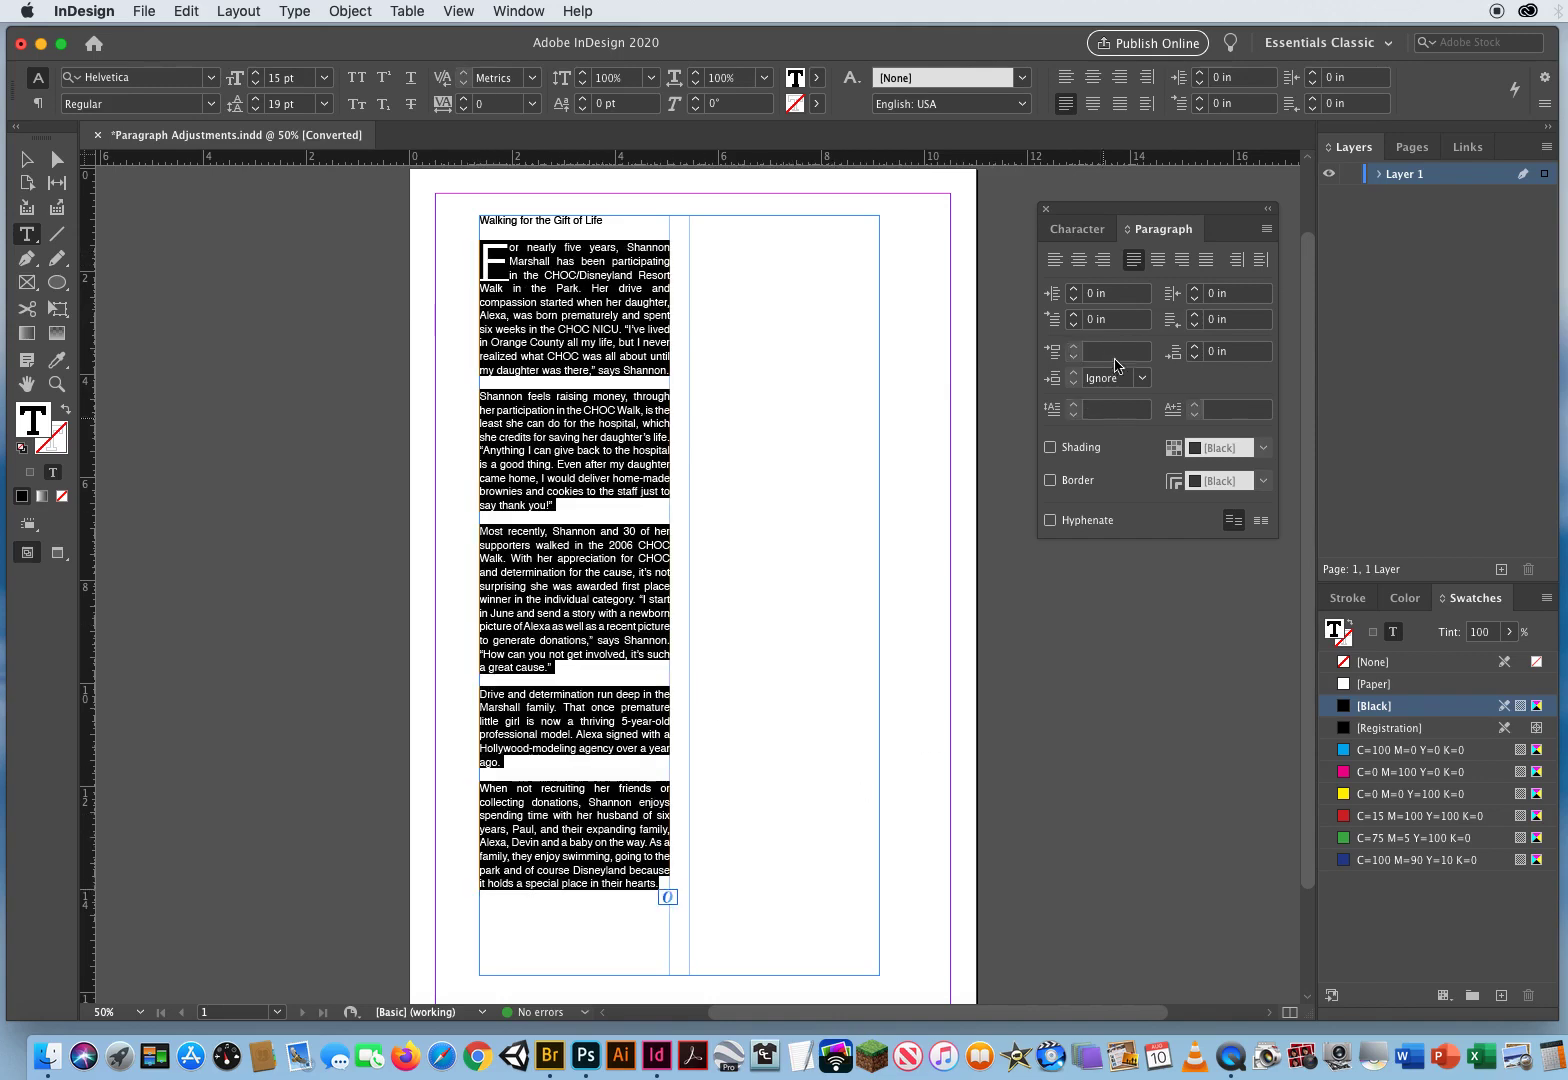
left_click(1055, 263)
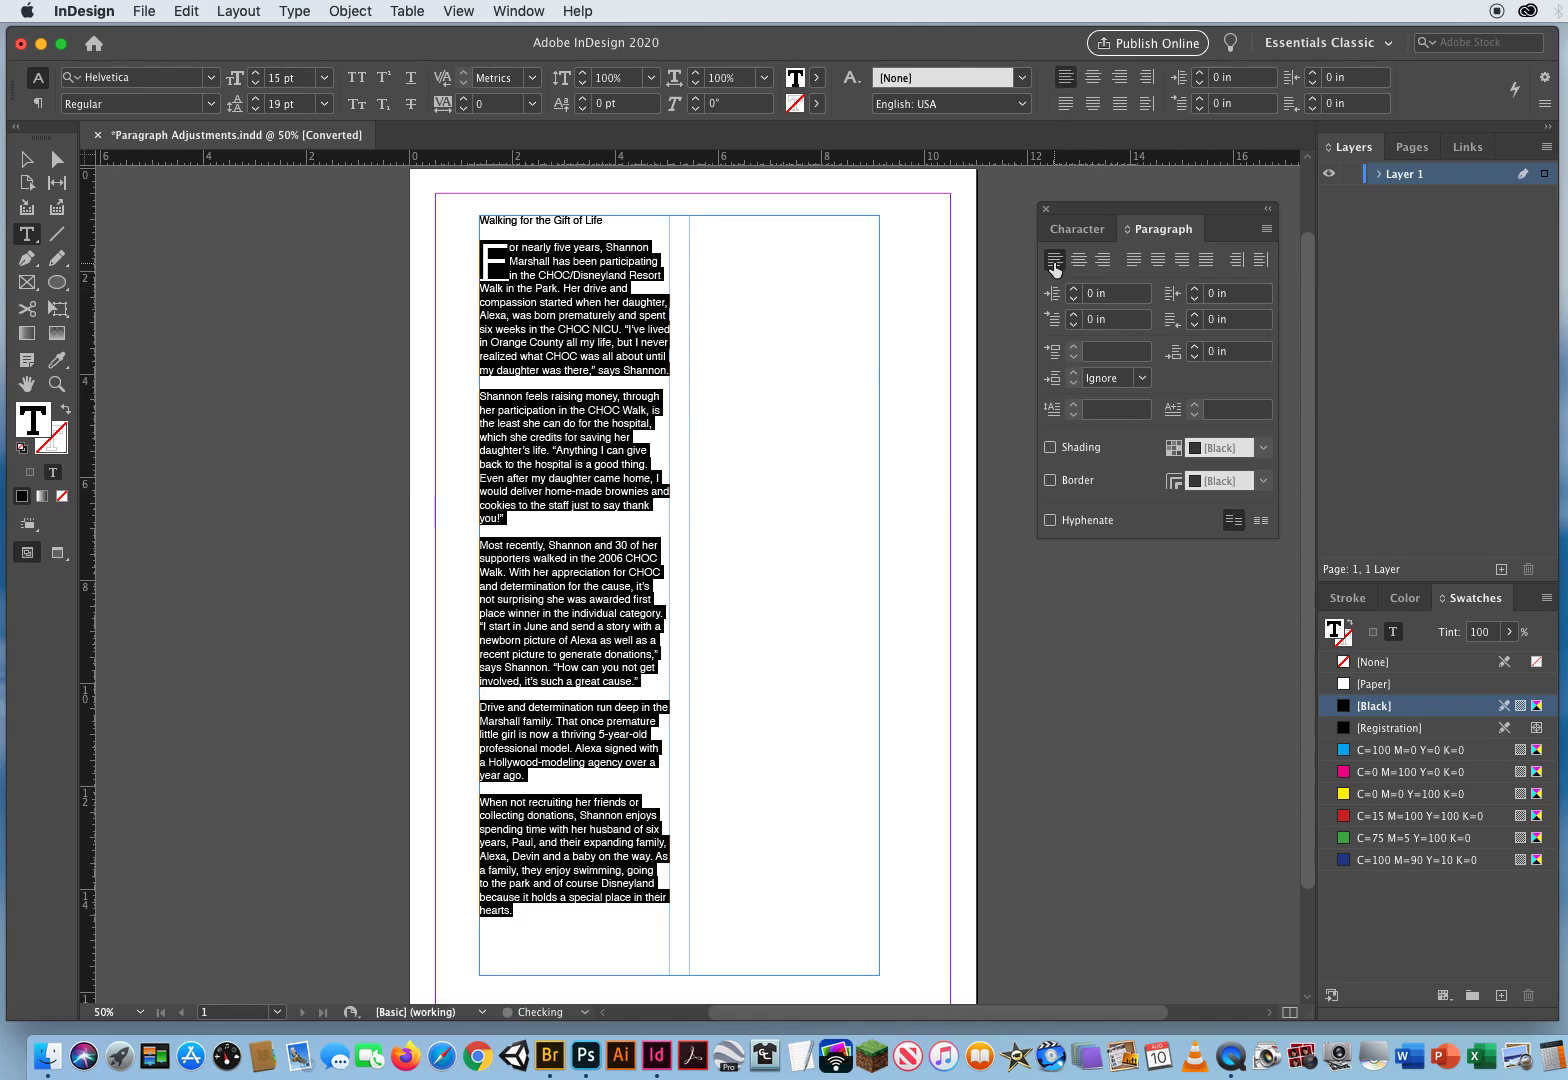
left_click(1080, 261)
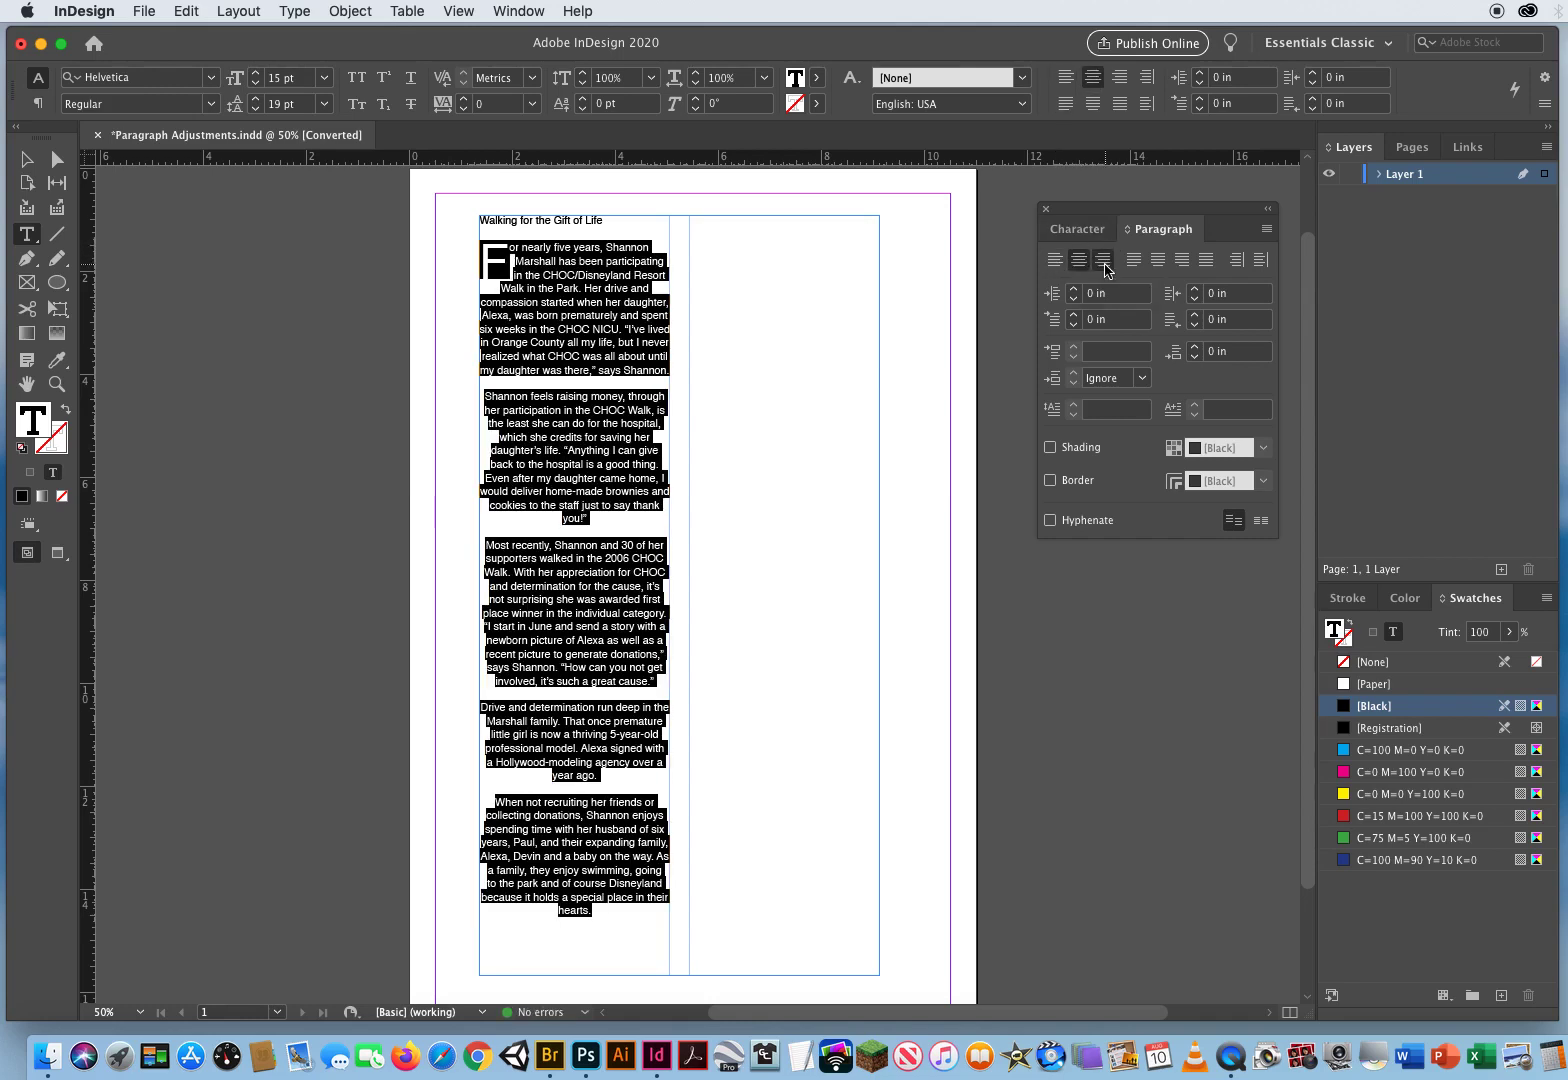
left_click(1103, 261)
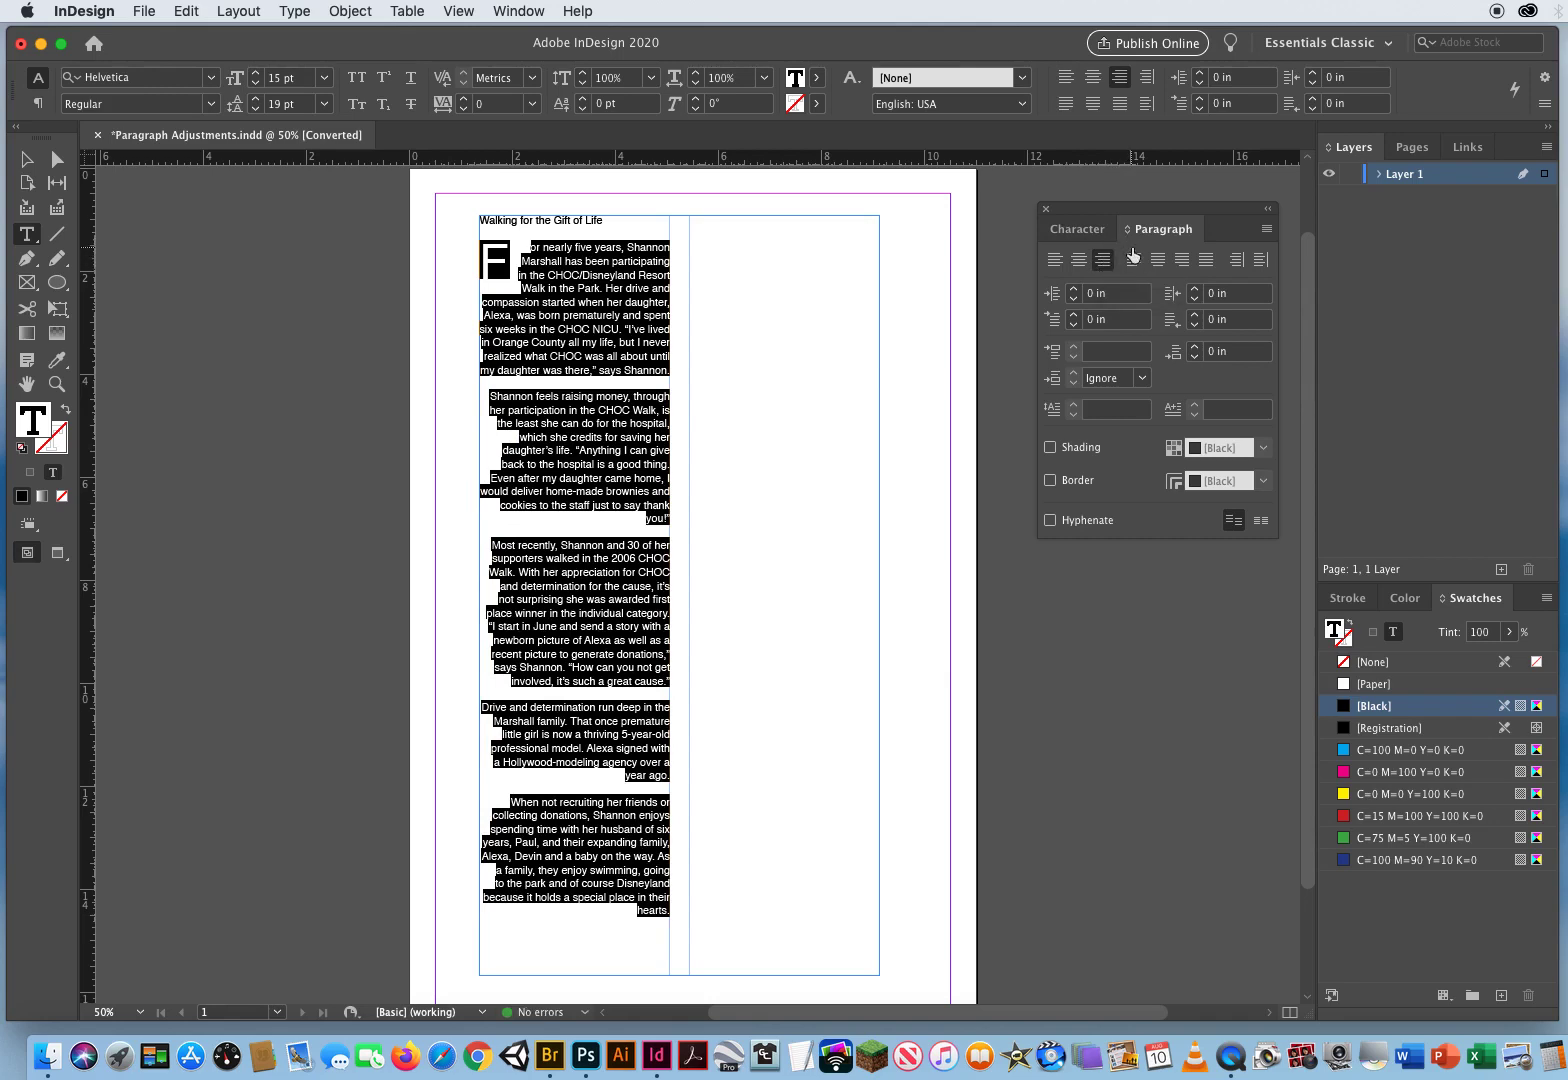
left_click(1132, 261)
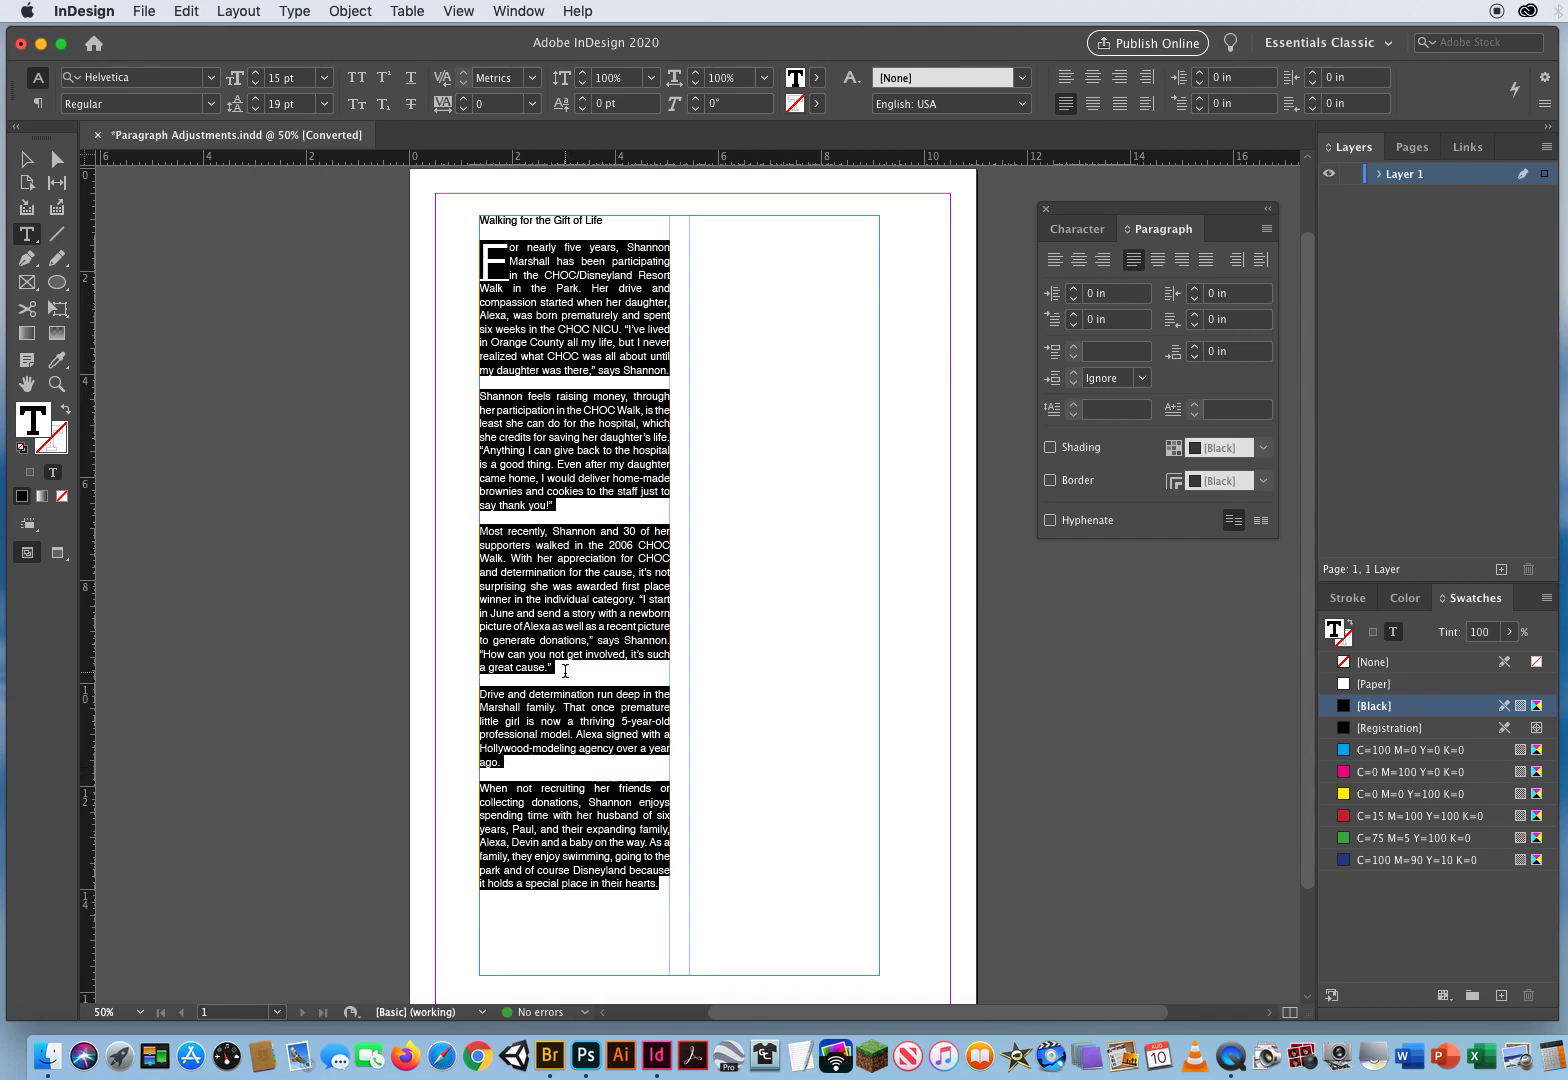
Apply Justify with Last Line Aligned Center to the selected story.
left_click(1158, 261)
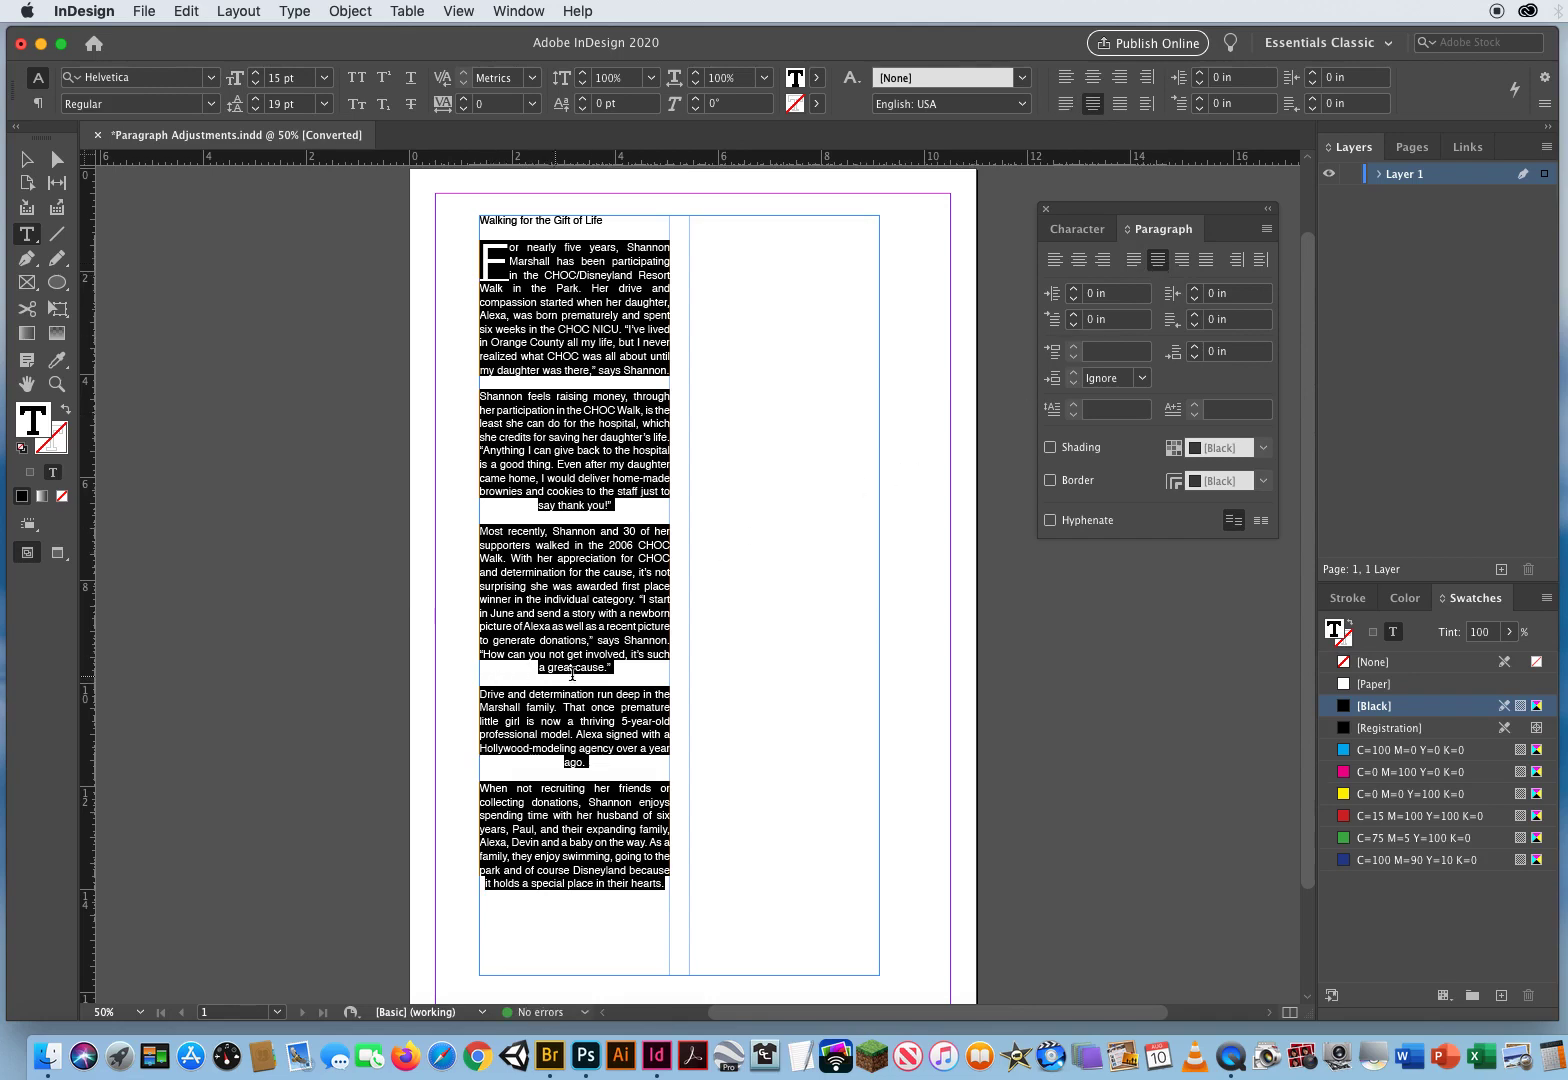
left_click(742, 690)
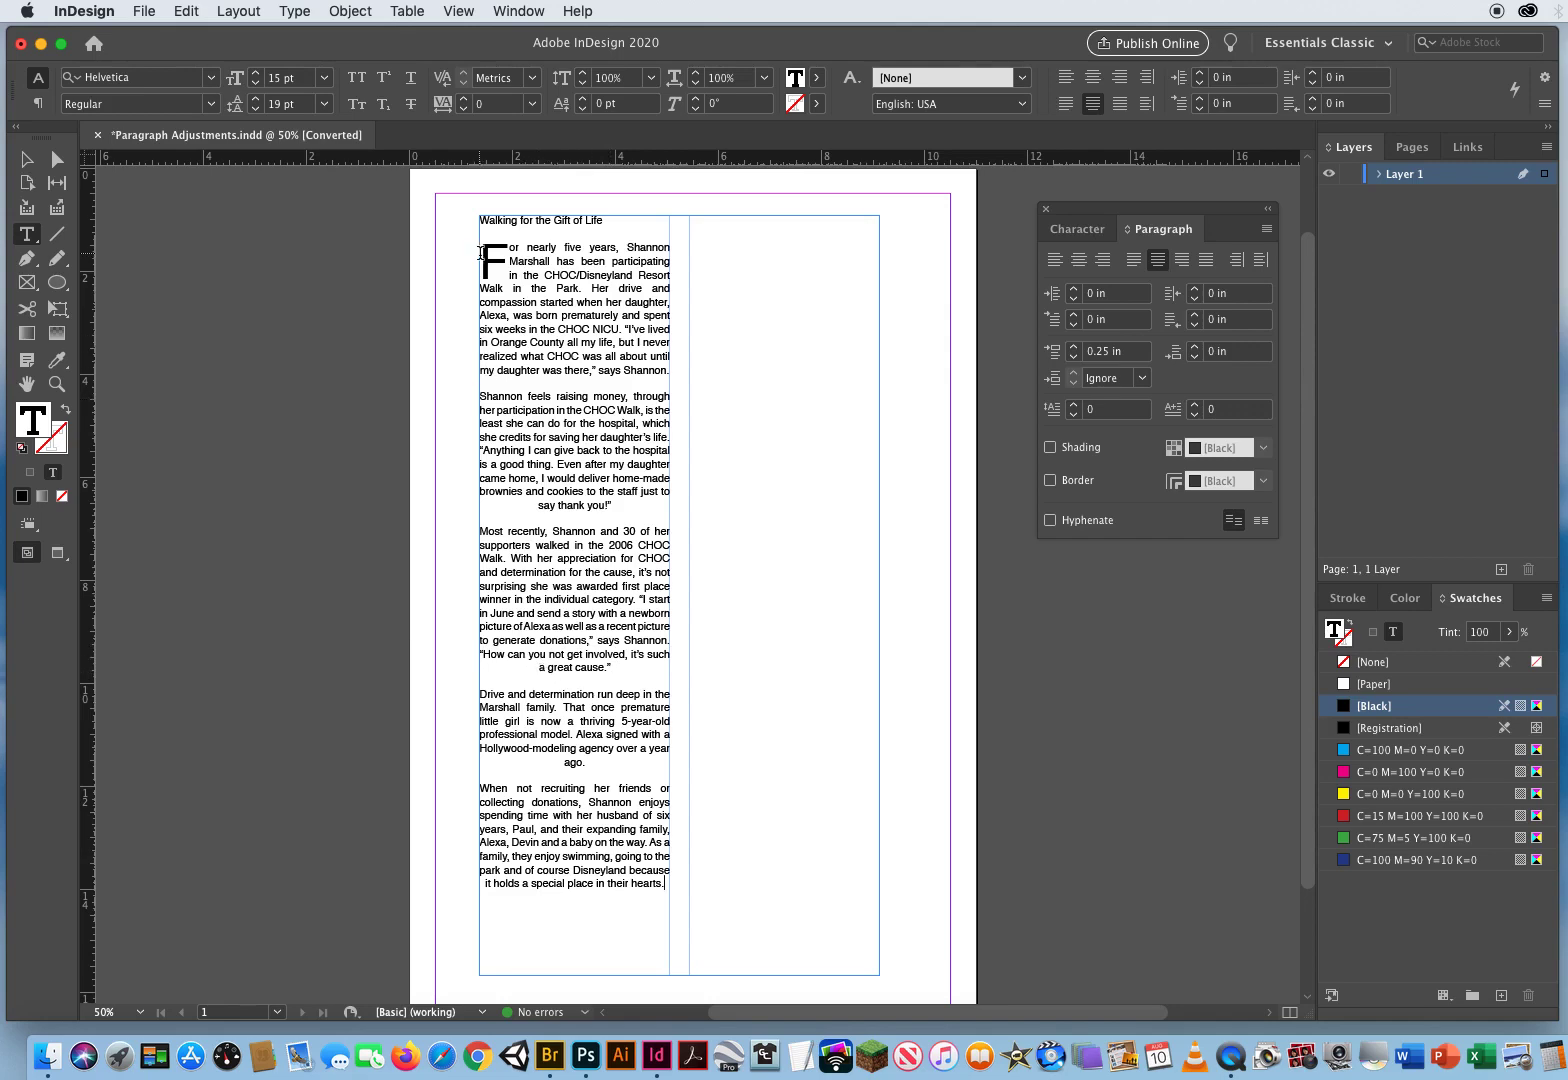
Try Justify with Last Line Aligned Right, then Justify All Lines, on the whole article.
left_click_drag(483, 262, 833, 913)
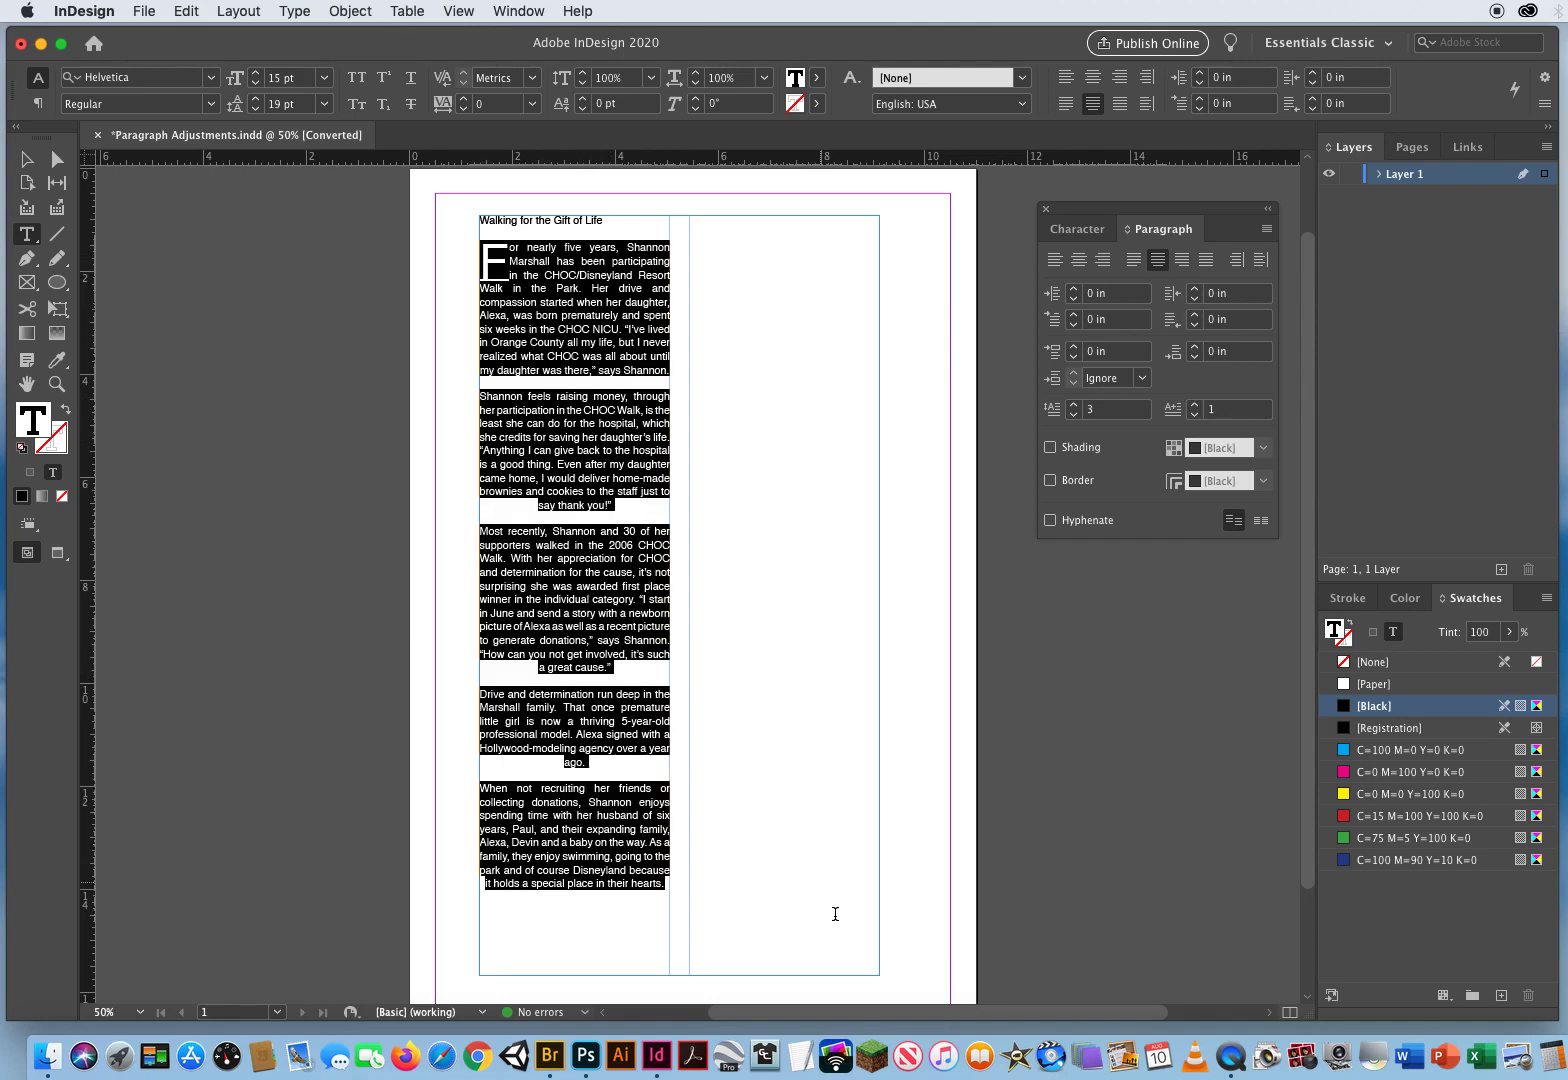
left_click(1180, 261)
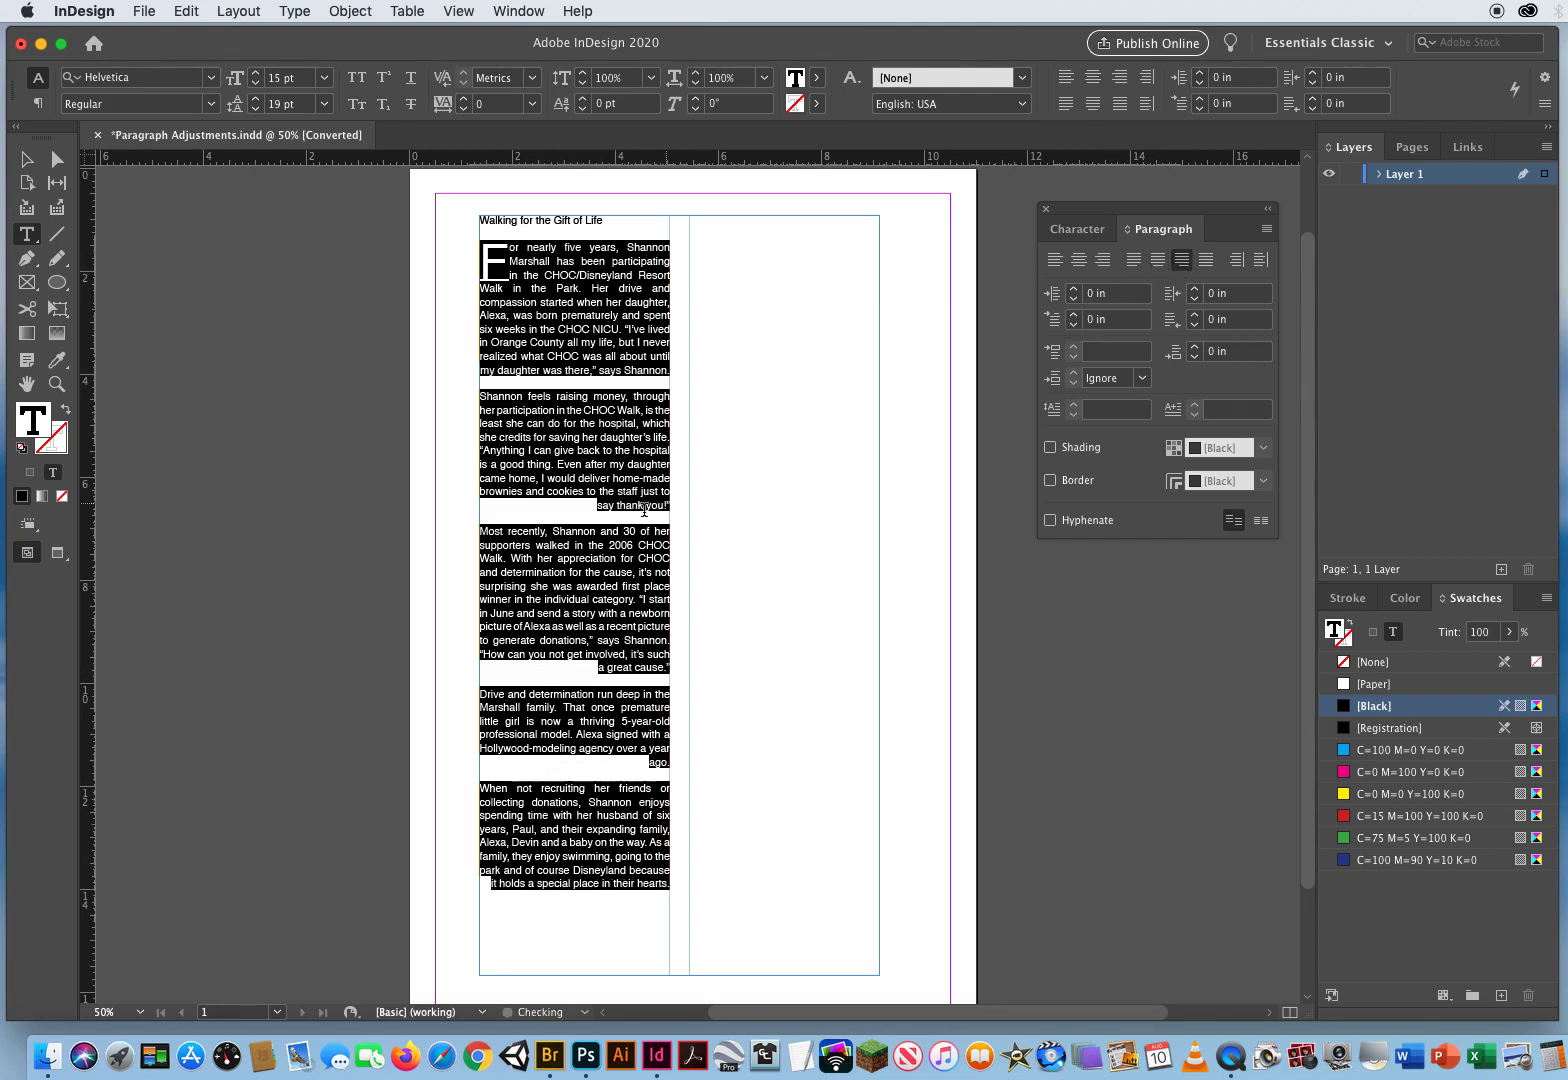
left_click(1206, 261)
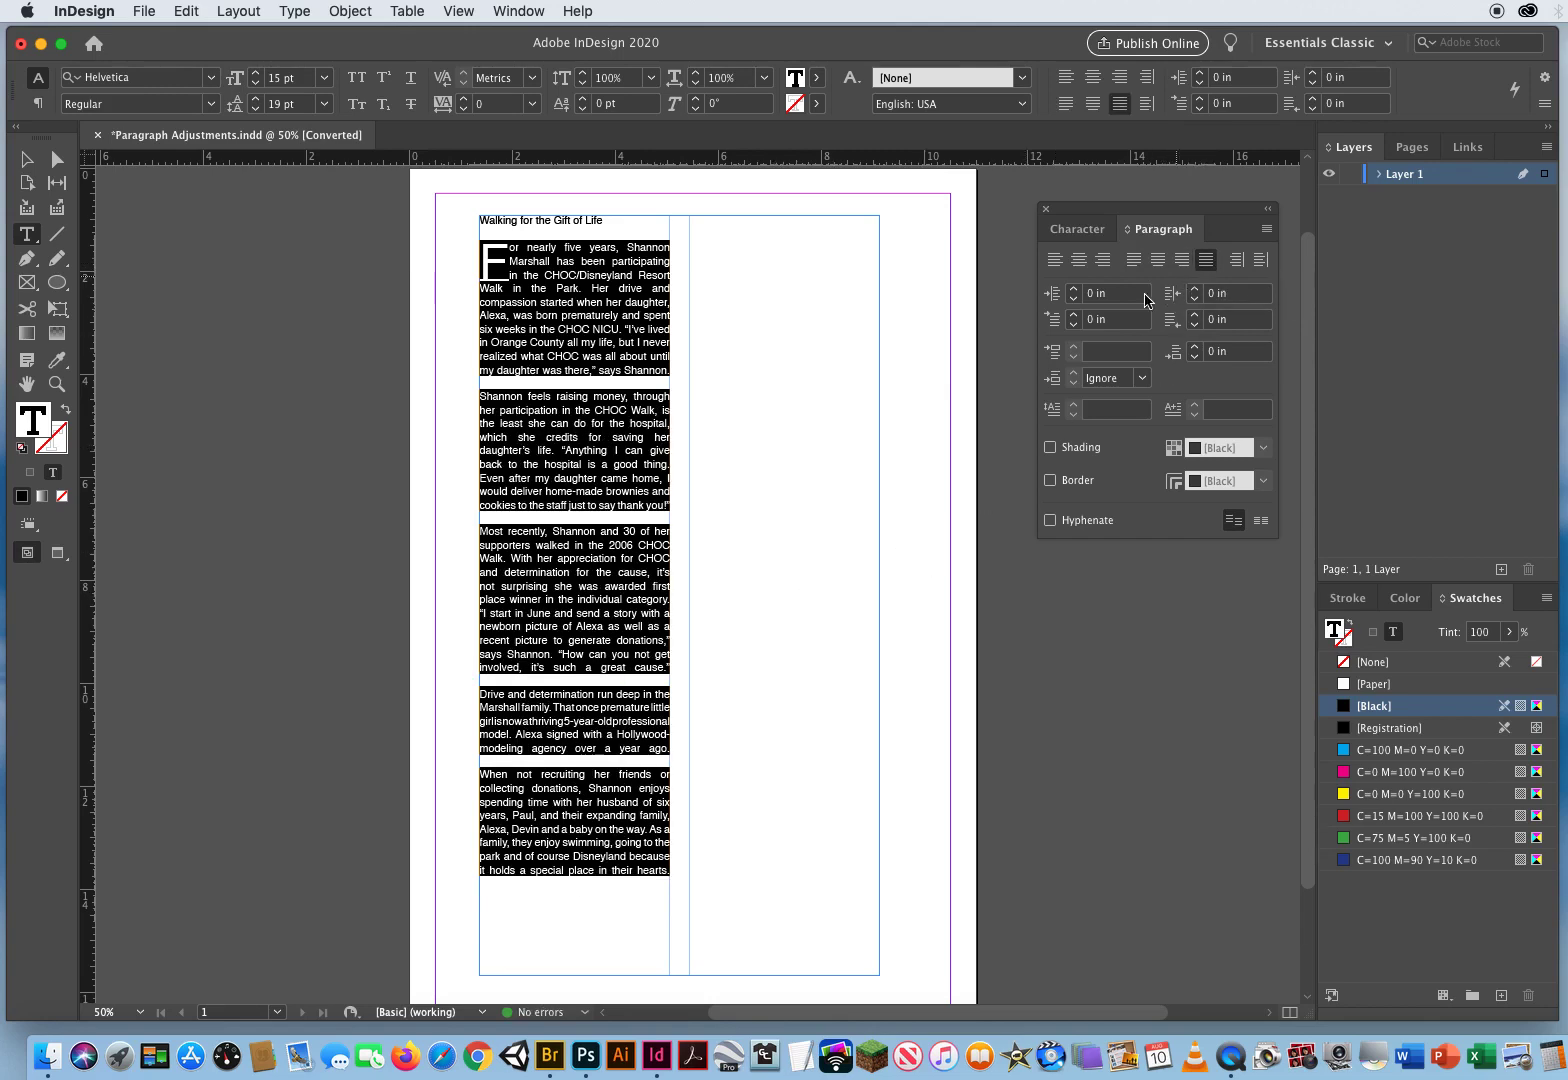
left_click(509, 684)
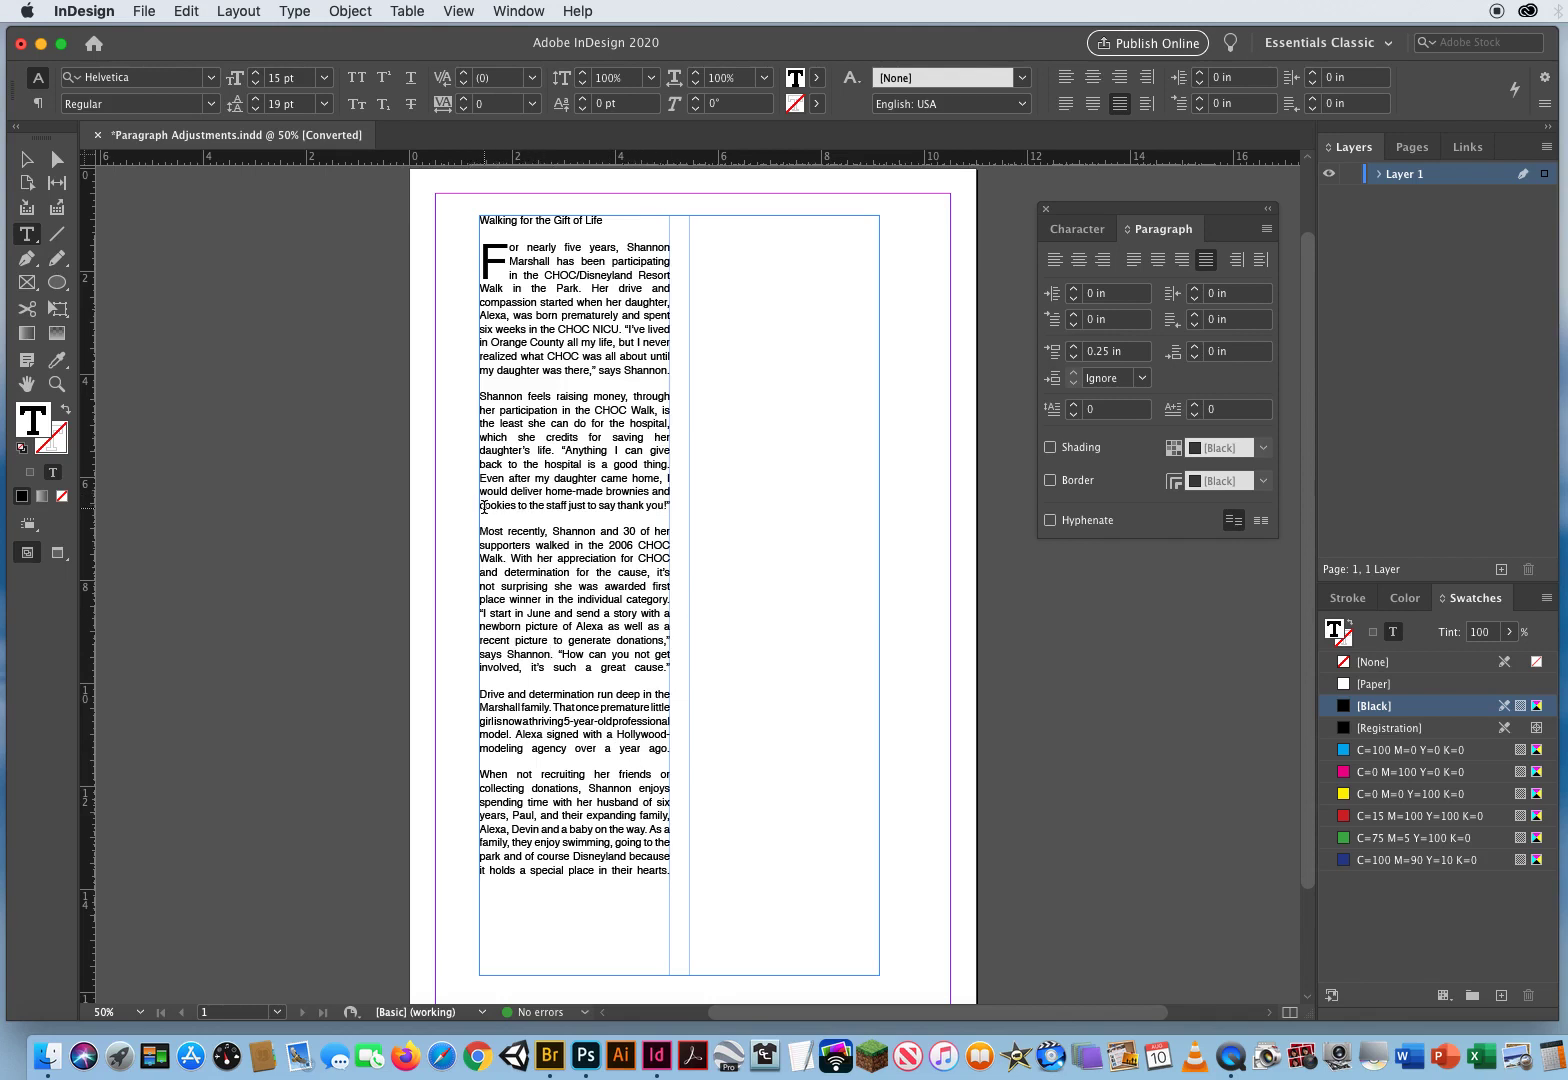
Justify the whole article with each paragraph's last line aligned left.
left_click_drag(484, 505, 656, 514)
left_click_drag(482, 668, 668, 668)
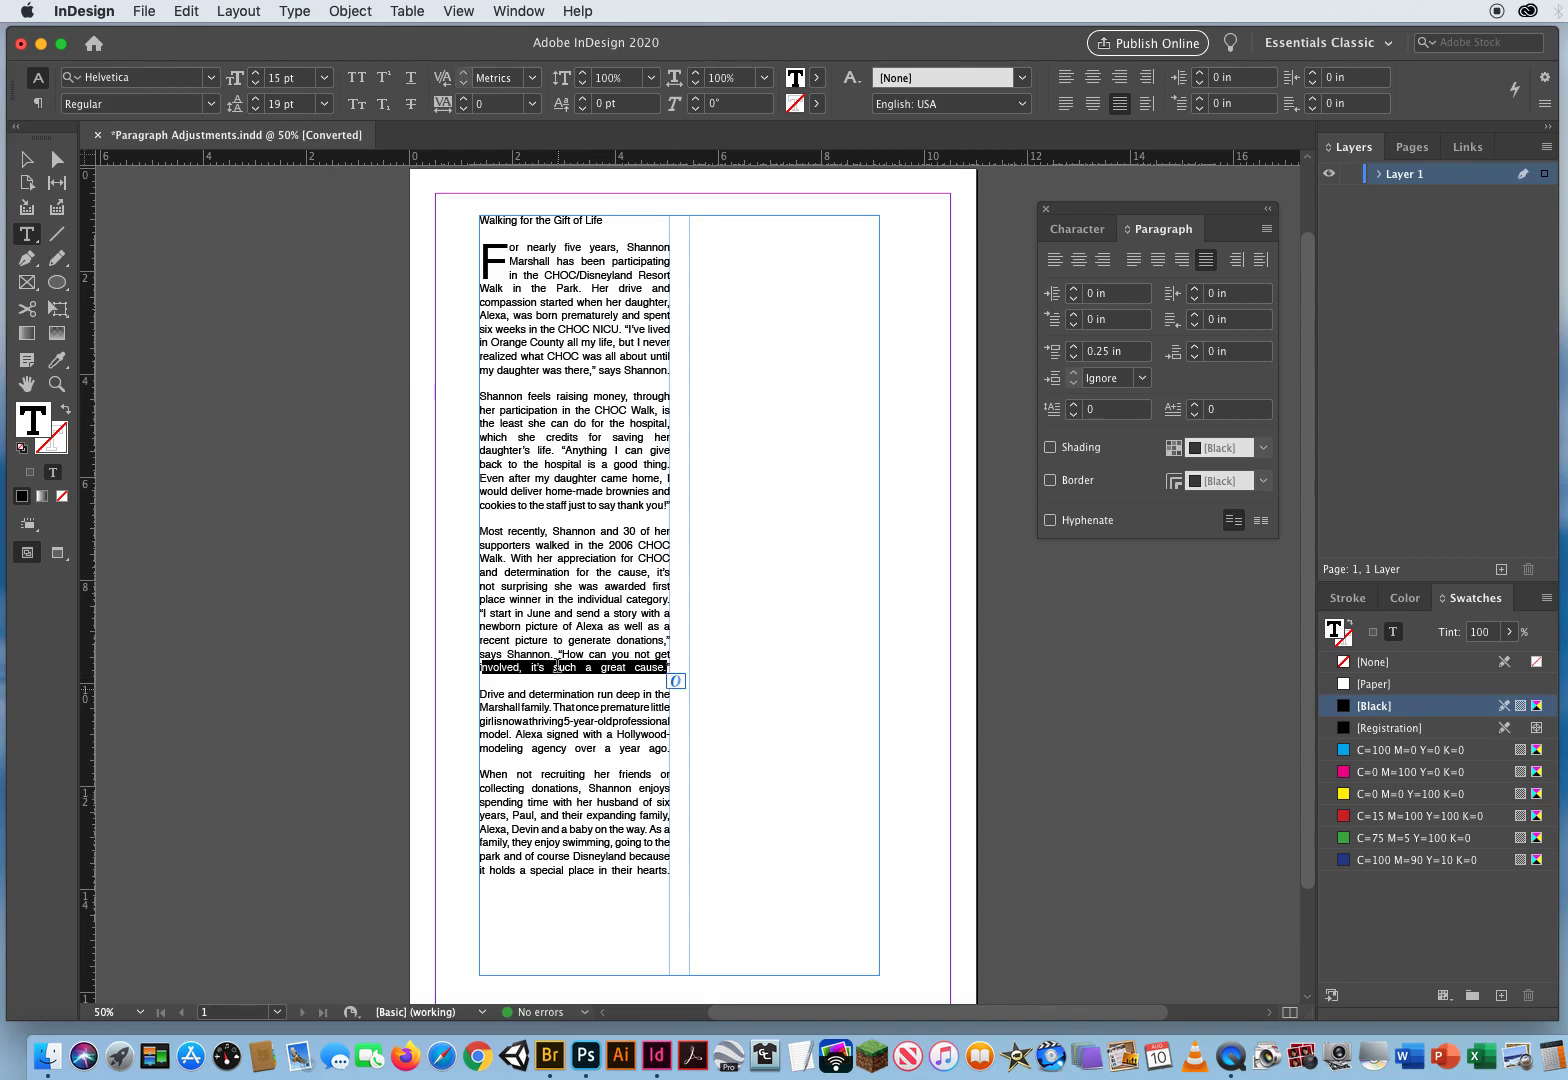
left_click_drag(482, 255, 724, 846)
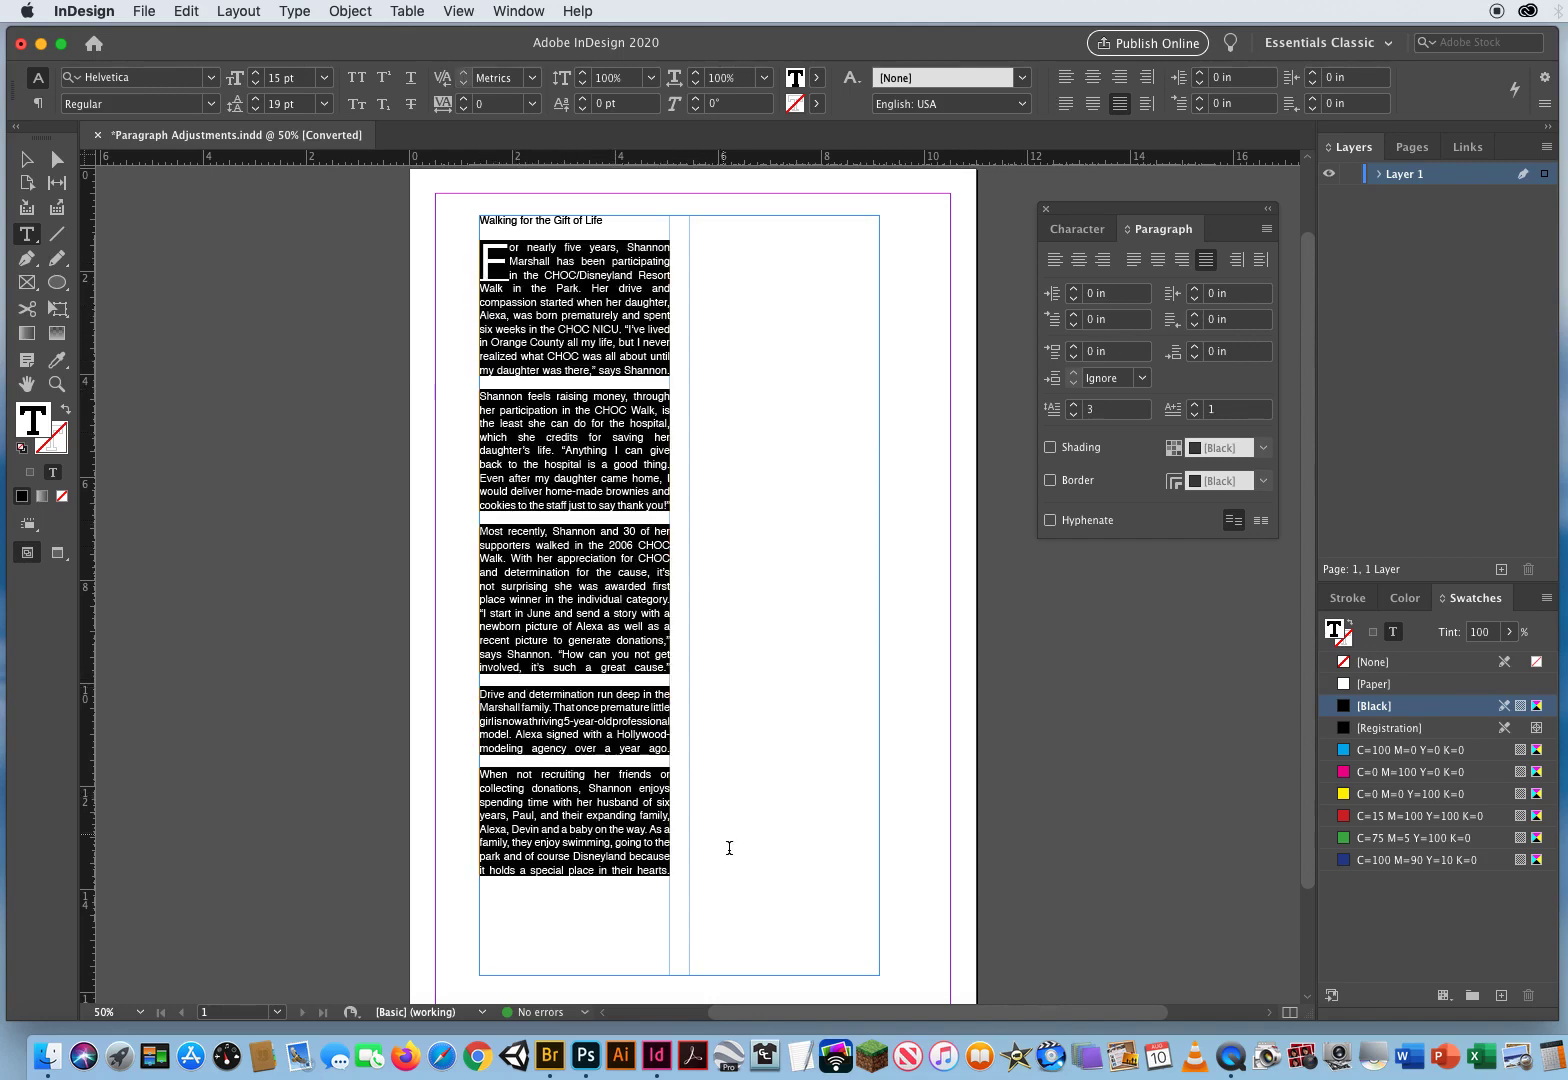
left_click(1133, 259)
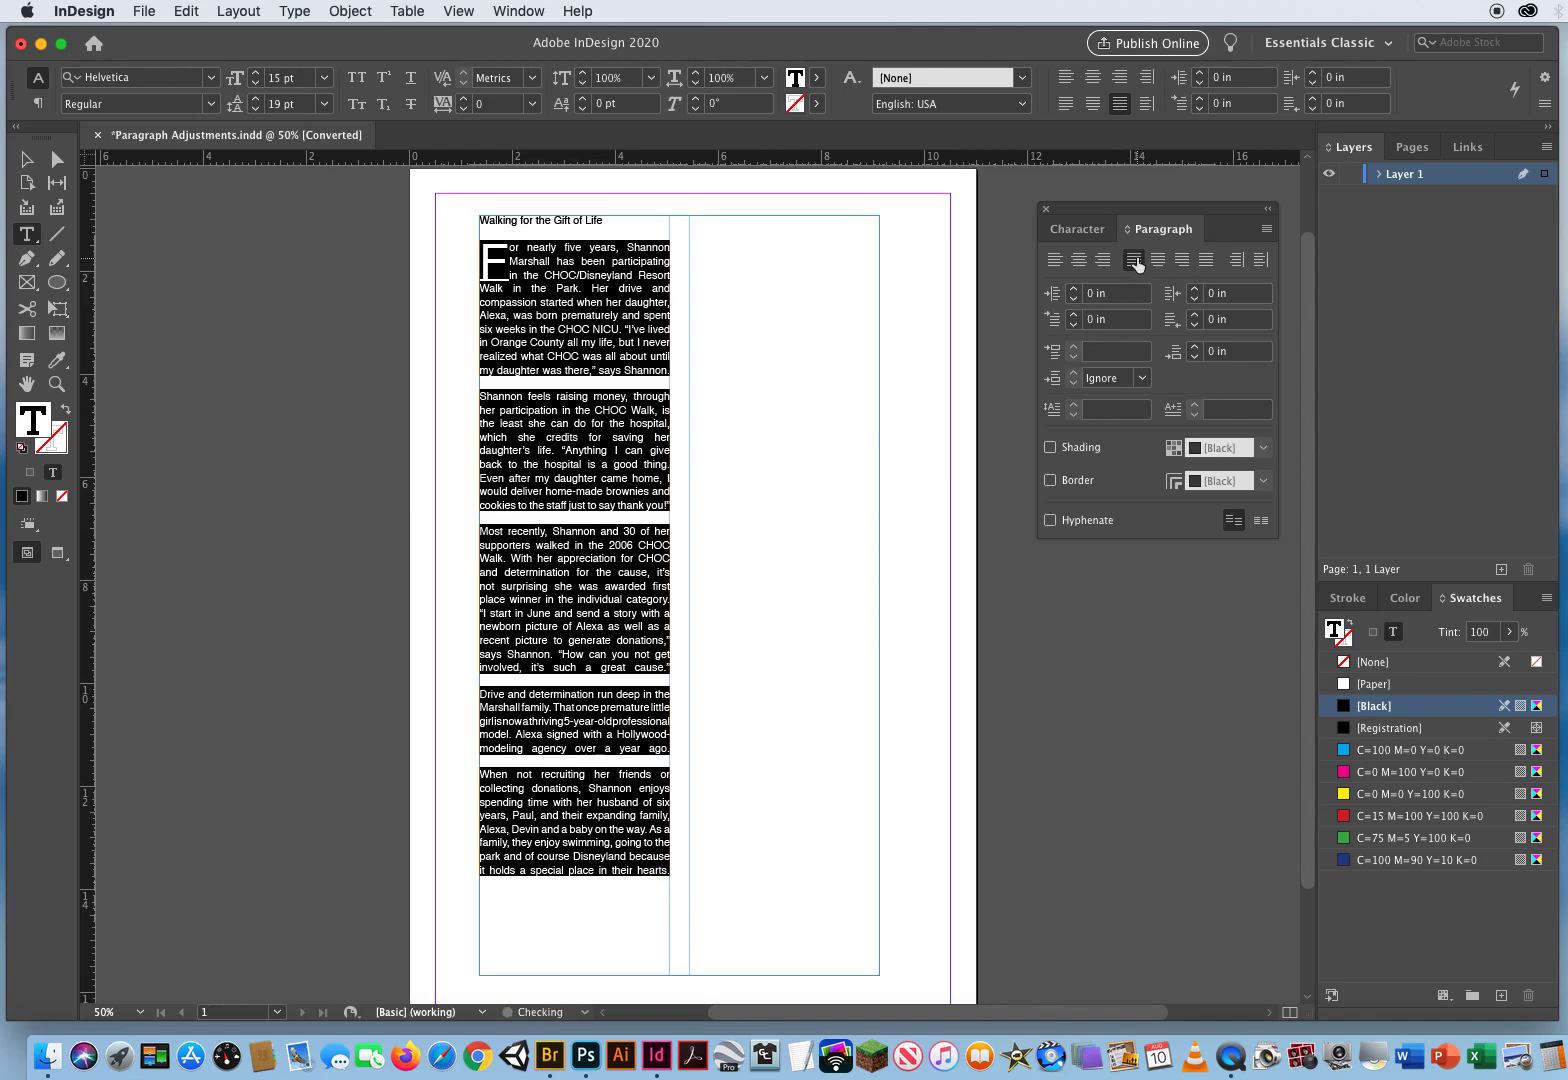
left_click(742, 796)
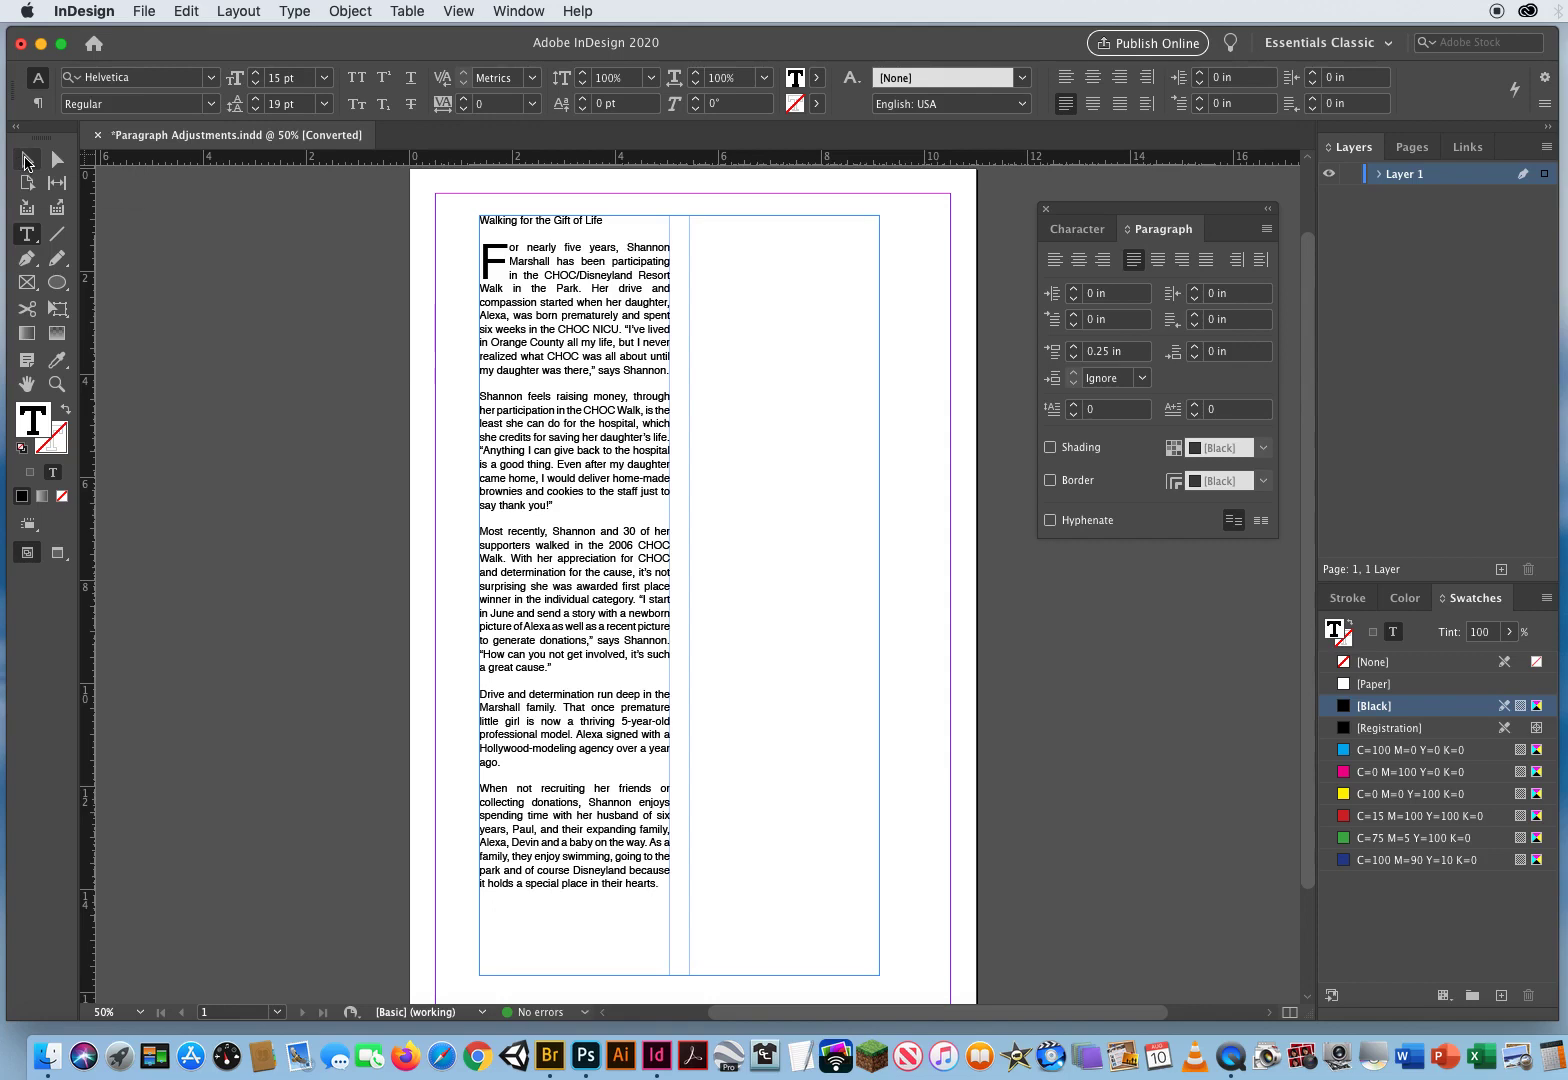
Select the headline 'Walking for the Gift of Life' and set it to Helvetica Bold Oblique.
triple_click(548, 220)
left_click(294, 11)
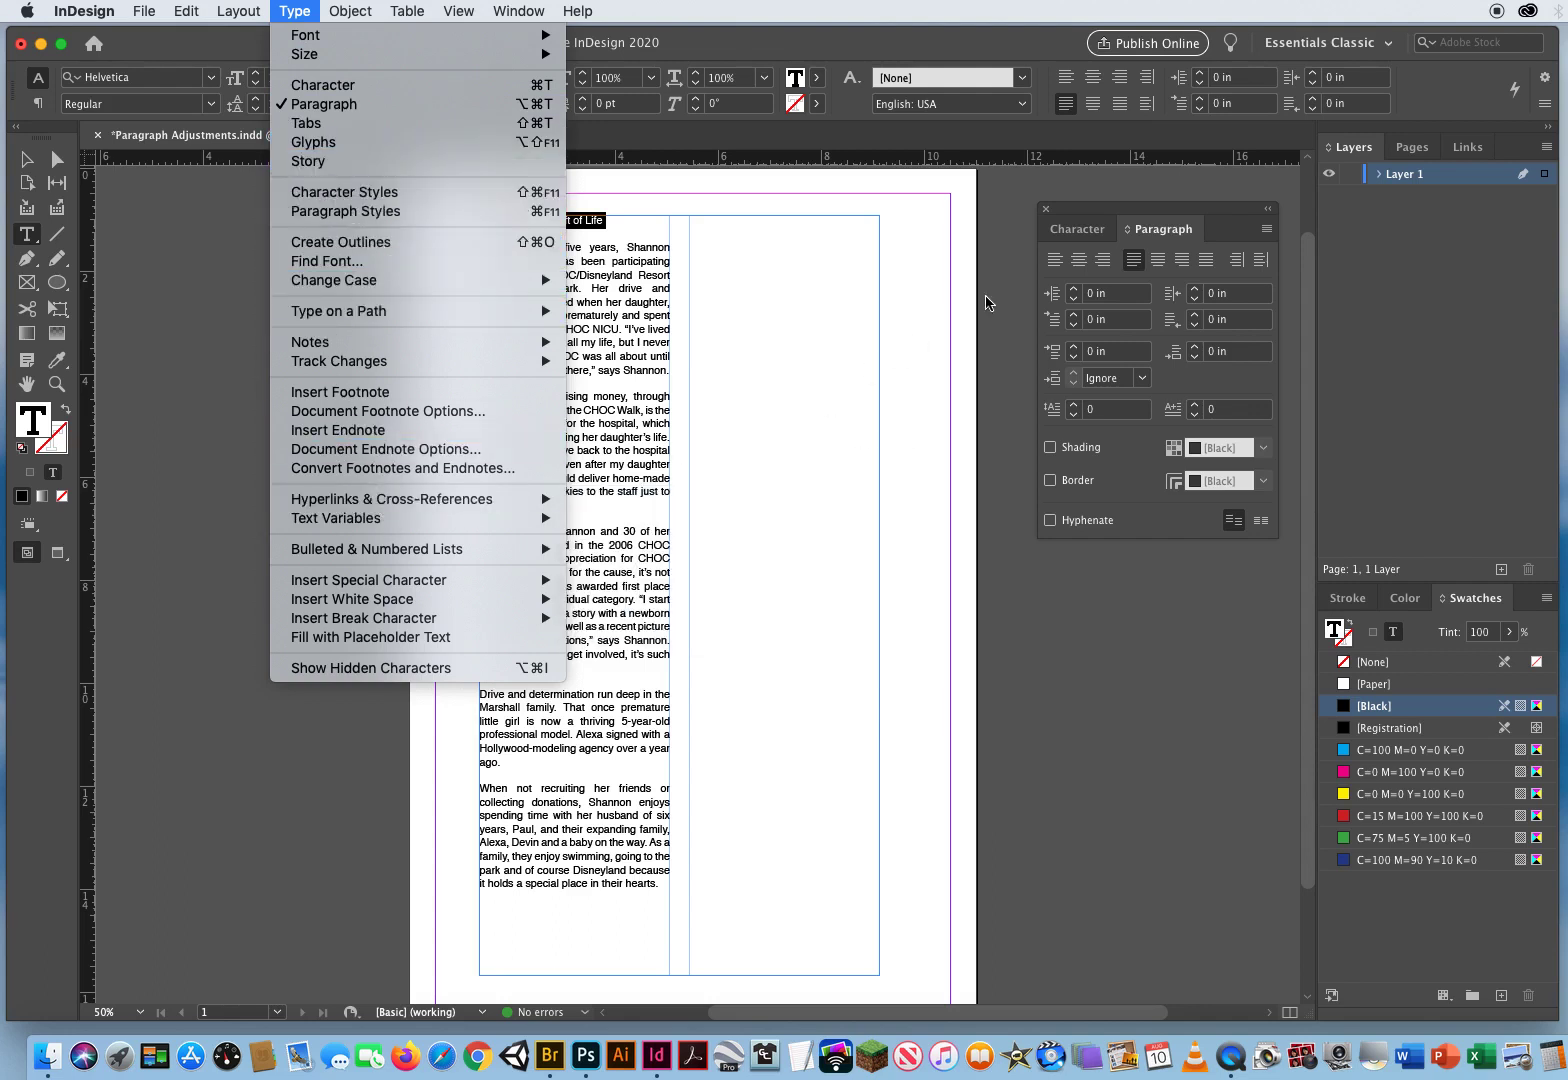
left_click(1085, 232)
left_click(1085, 232)
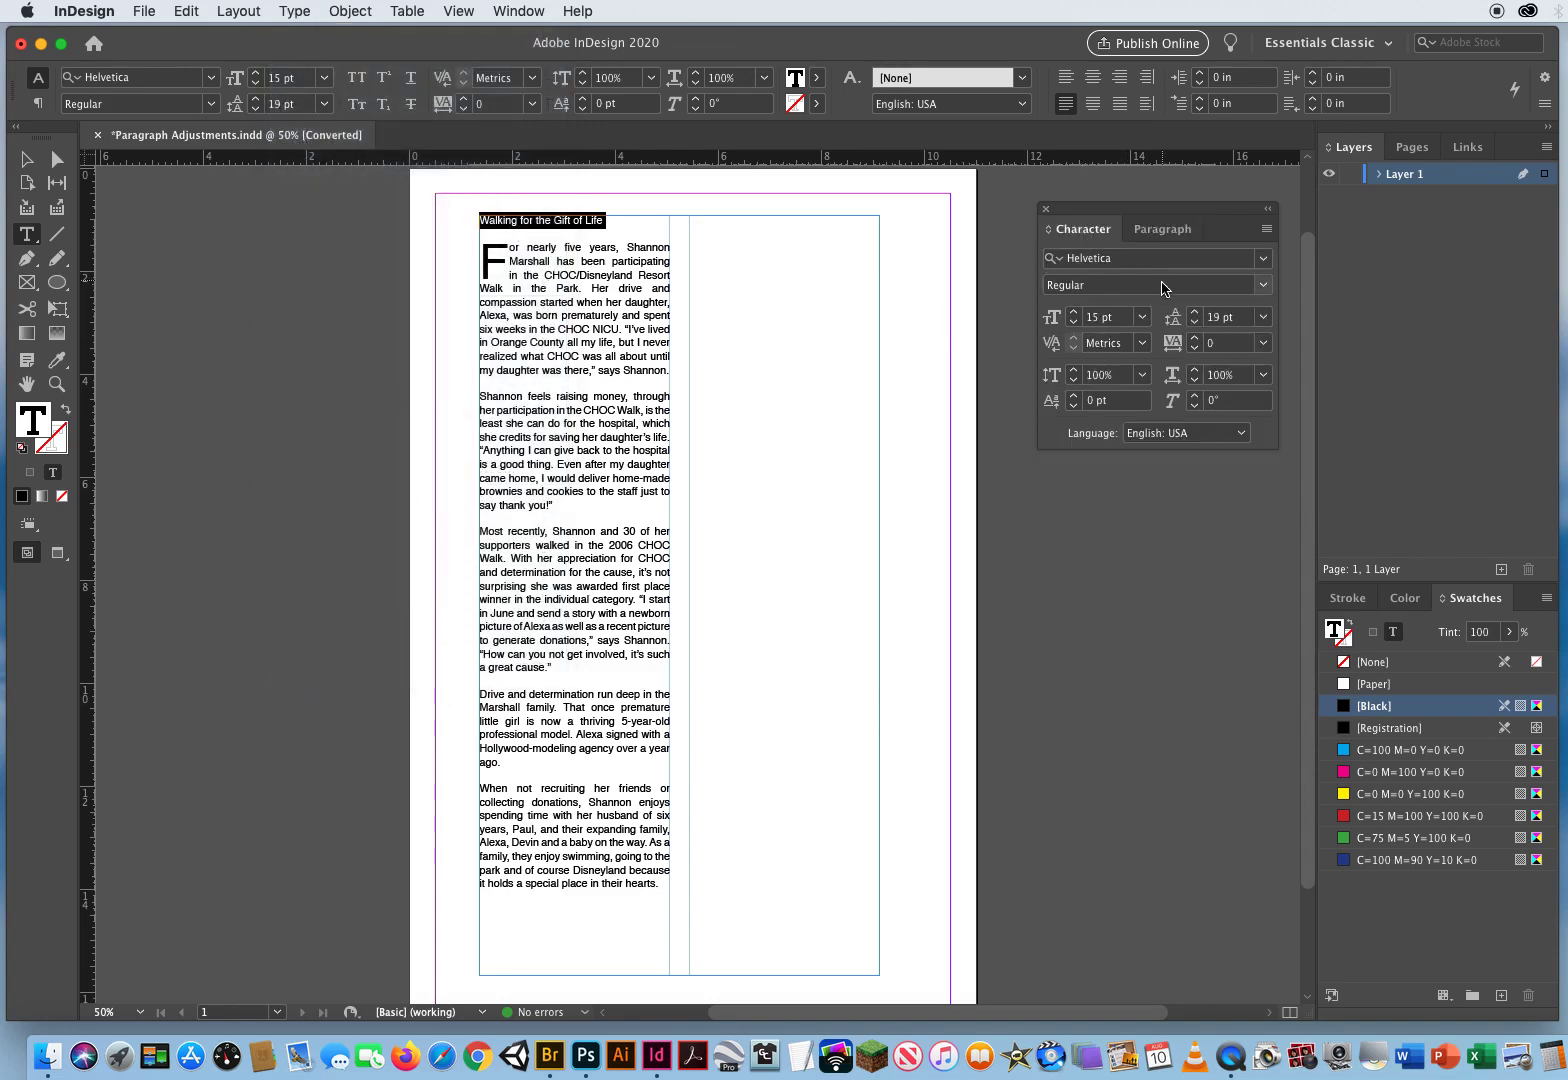
left_click(1074, 313)
left_click(1074, 313)
left_click(1074, 313)
left_click(1074, 313)
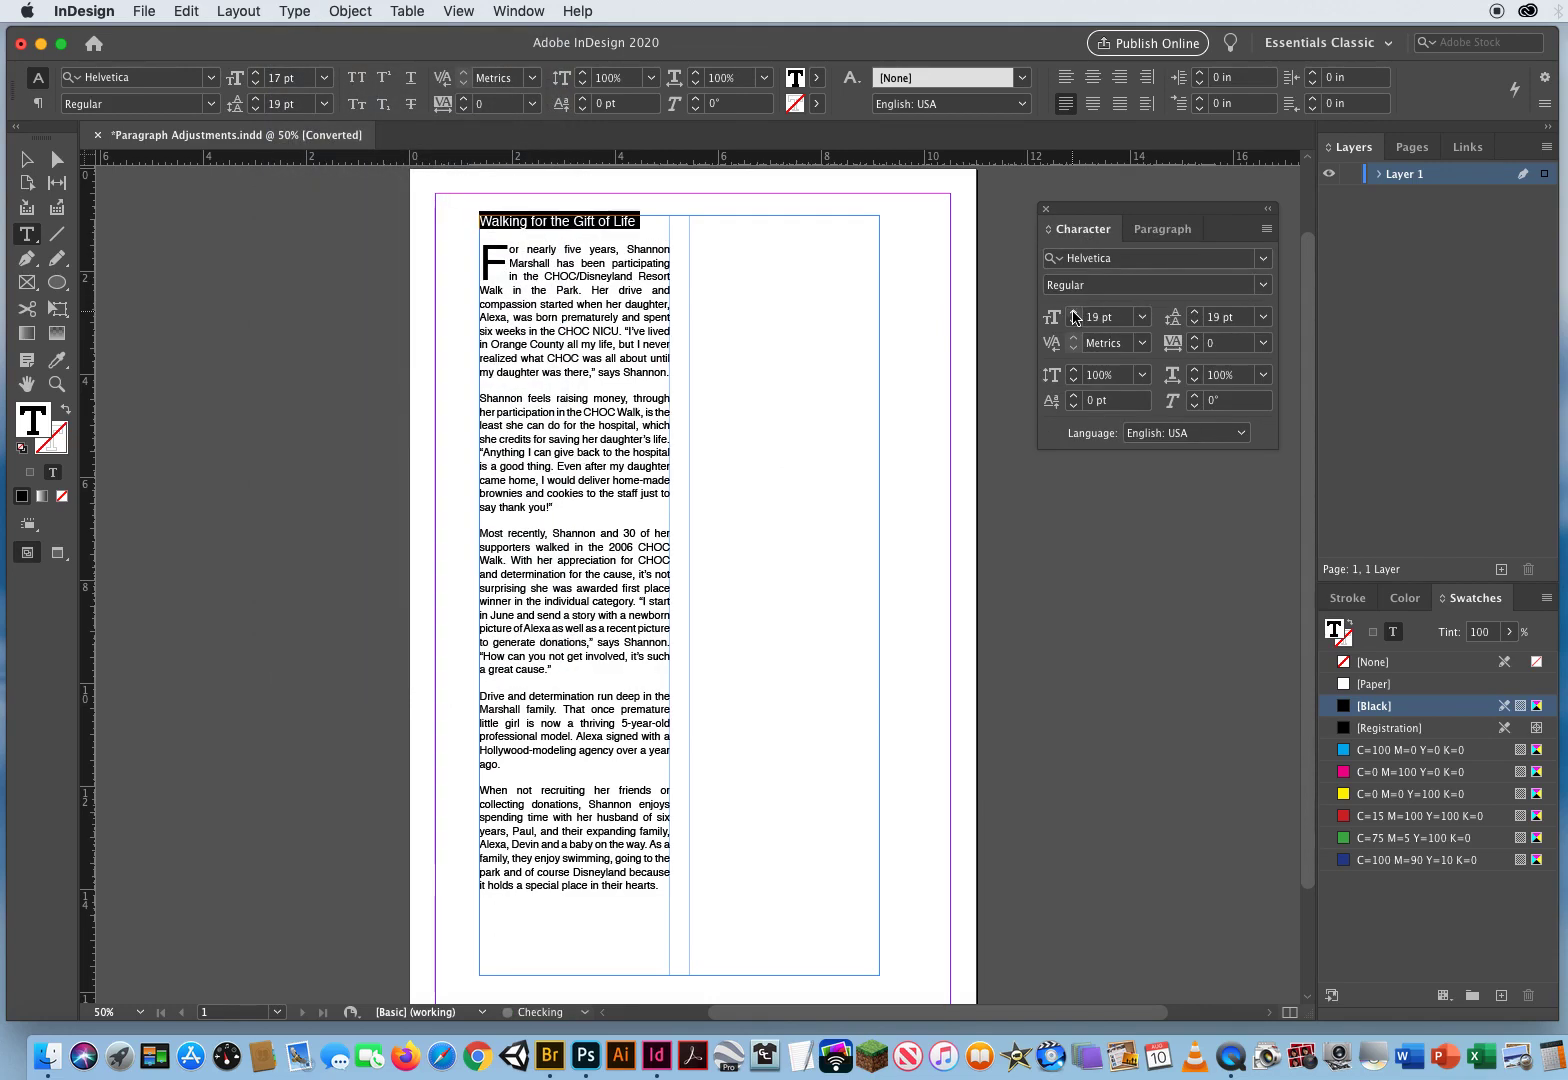
left_click(1263, 285)
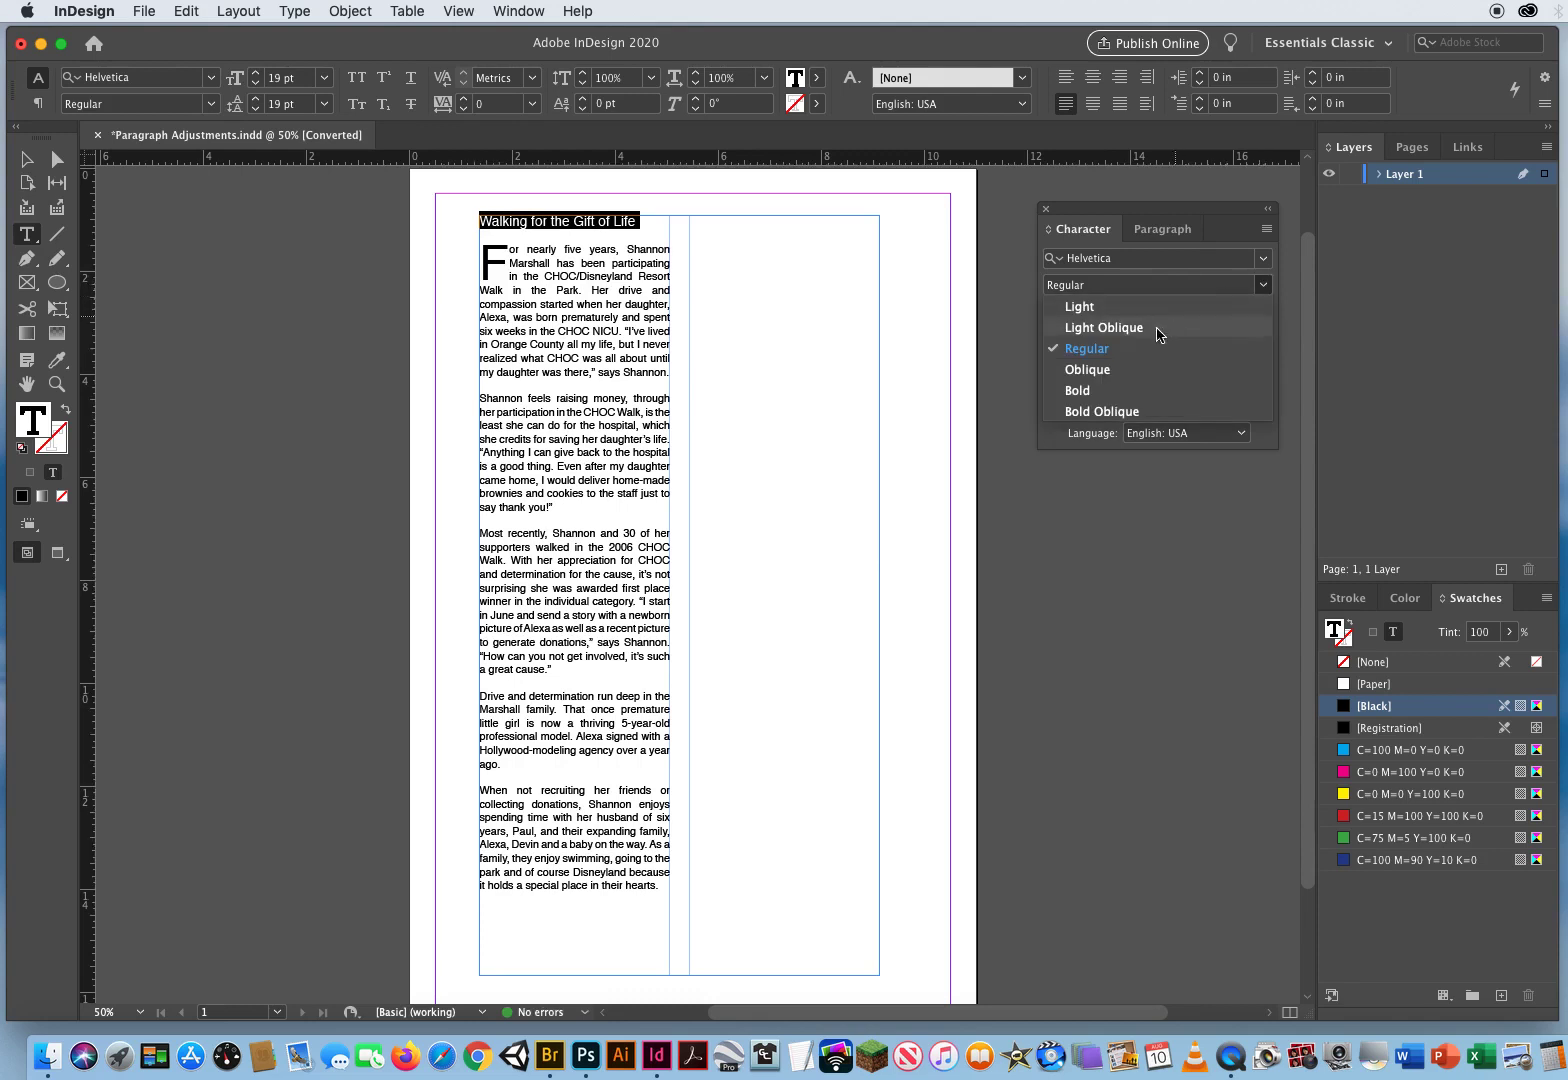
left_click(1100, 411)
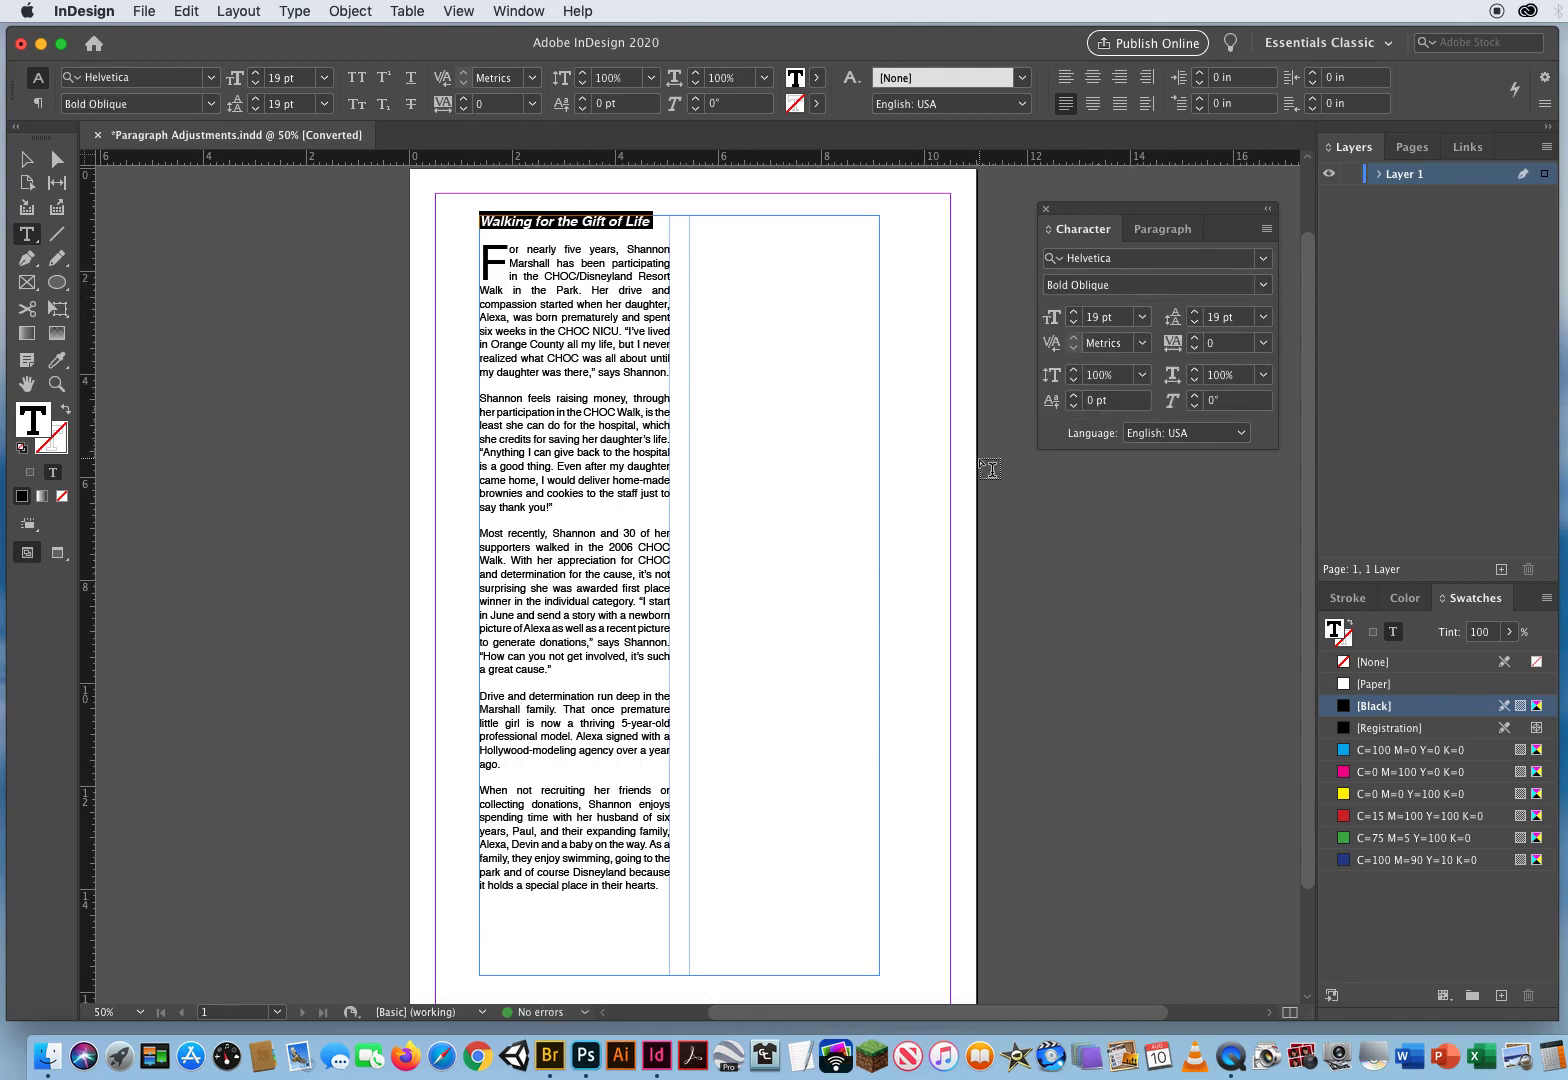
Size the headline to 20 pt so it still fits on one line.
left_click(1075, 316)
left_click(1075, 316)
left_click(1075, 316)
left_click(1075, 316)
left_click(1075, 316)
left_click(1075, 316)
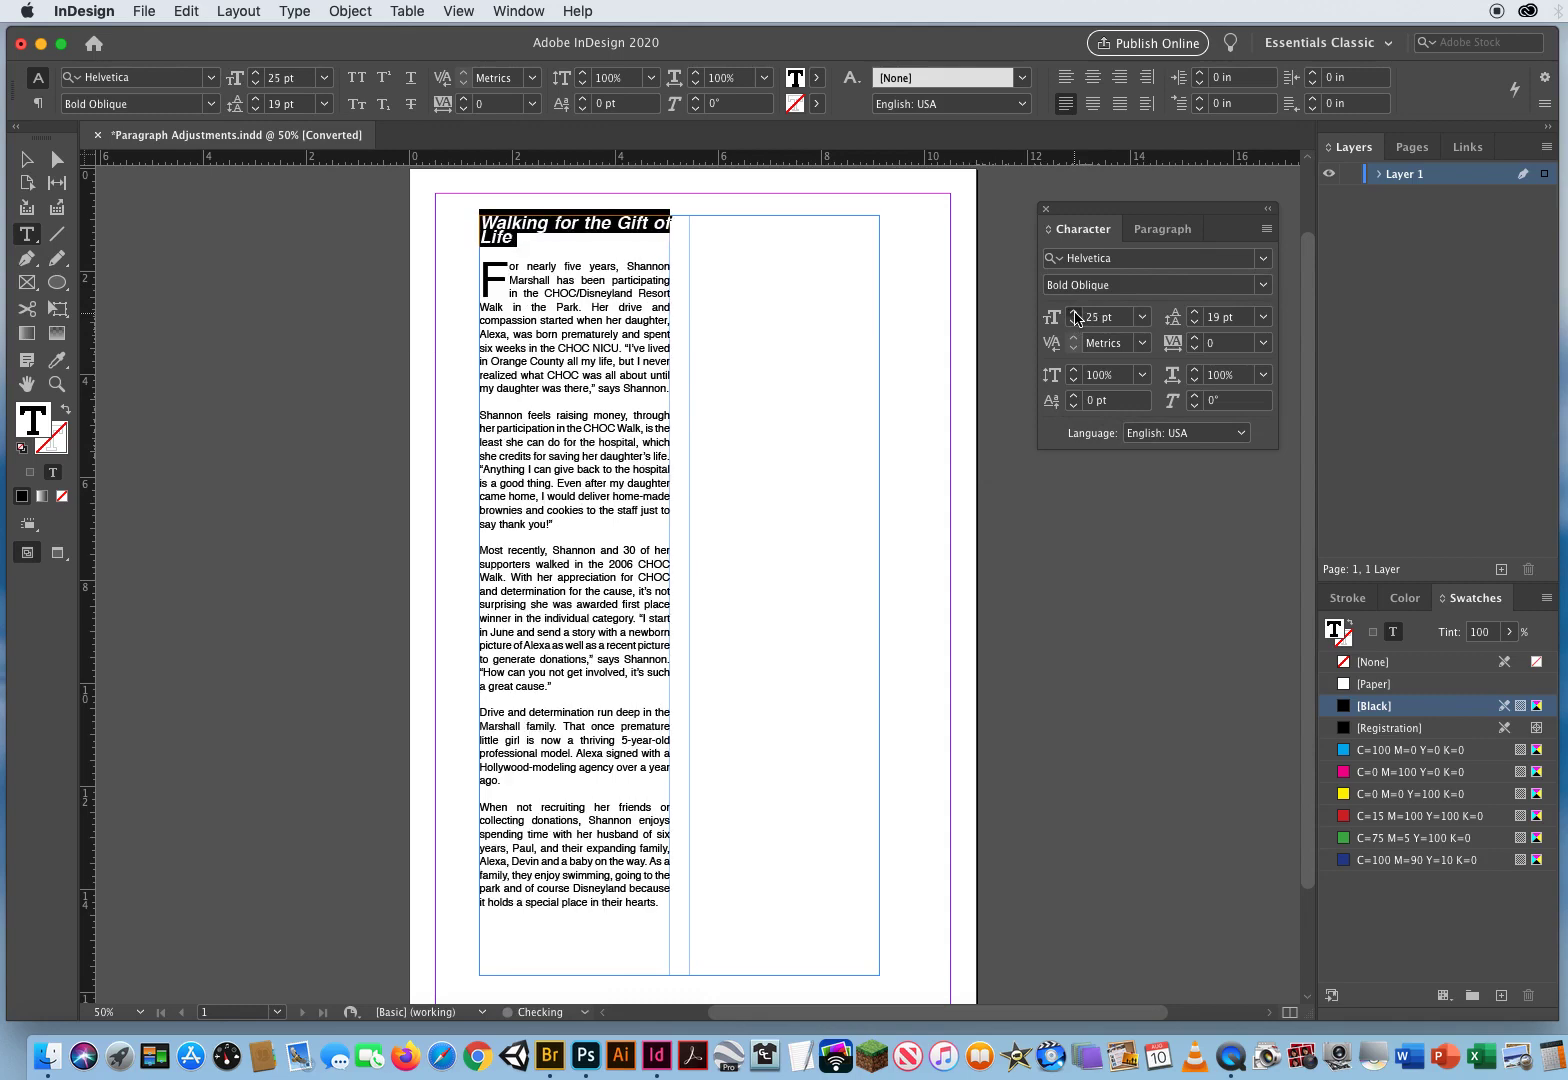
left_click(1075, 316)
left_click(1075, 316)
left_click(1073, 326)
left_click(1073, 326)
left_click(1073, 326)
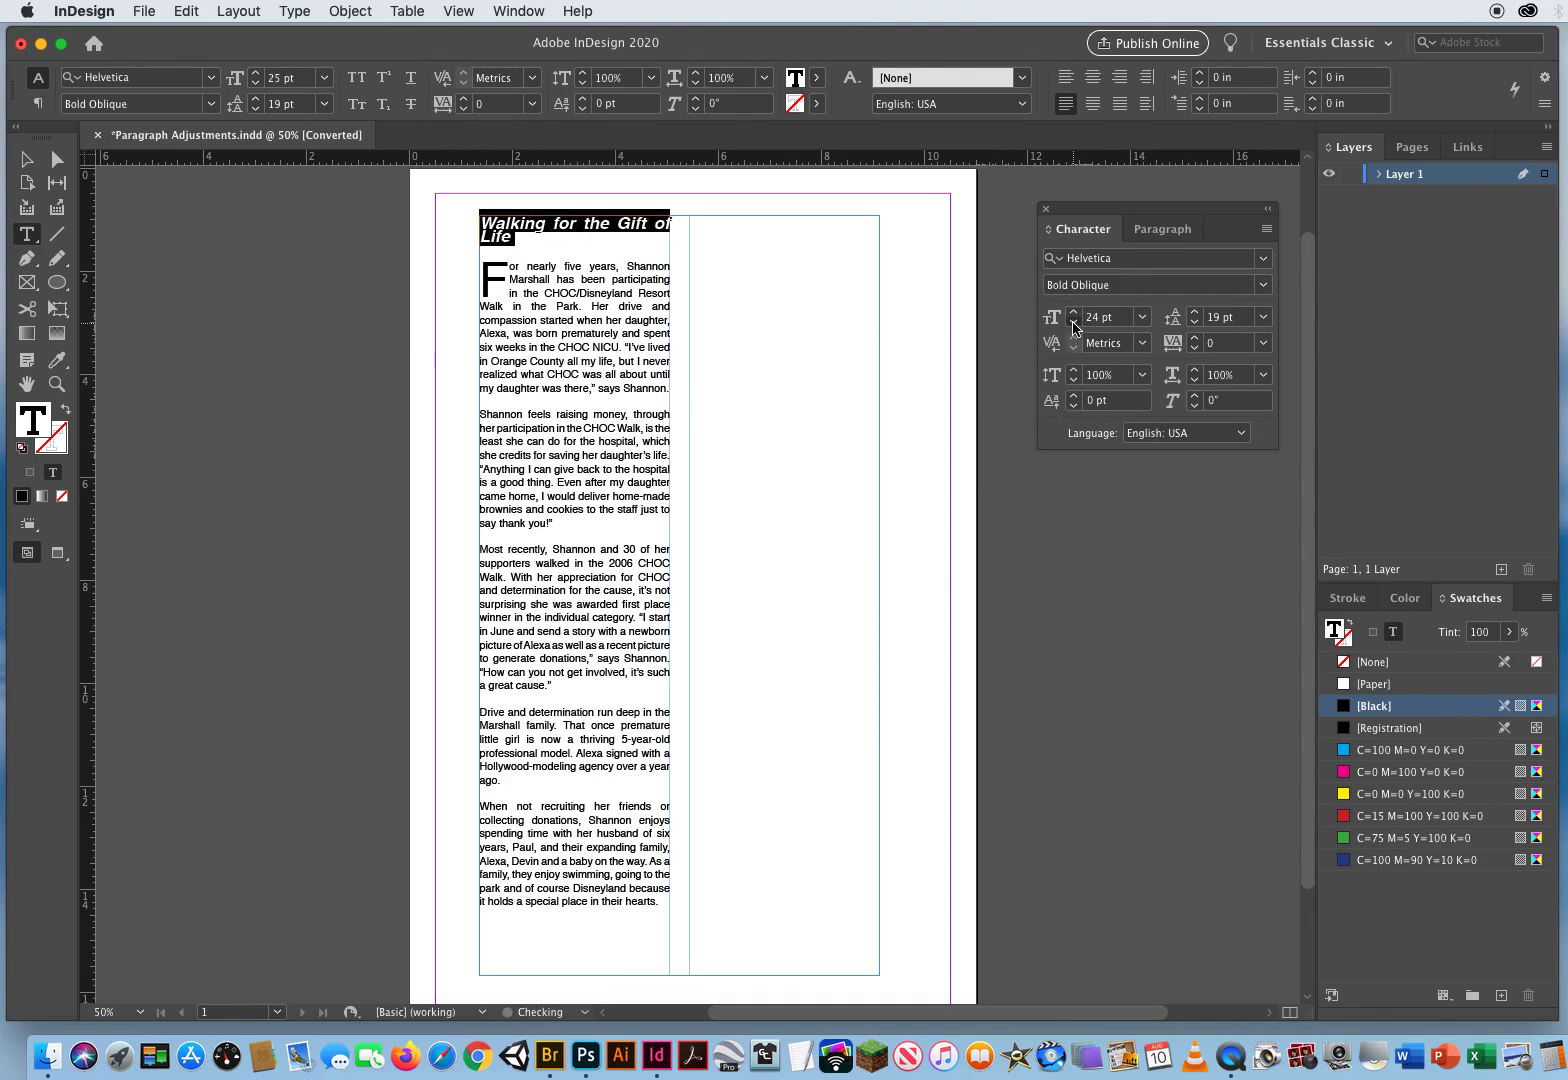
left_click(1073, 326)
left_click(1073, 326)
left_click(1073, 326)
left_click(1073, 326)
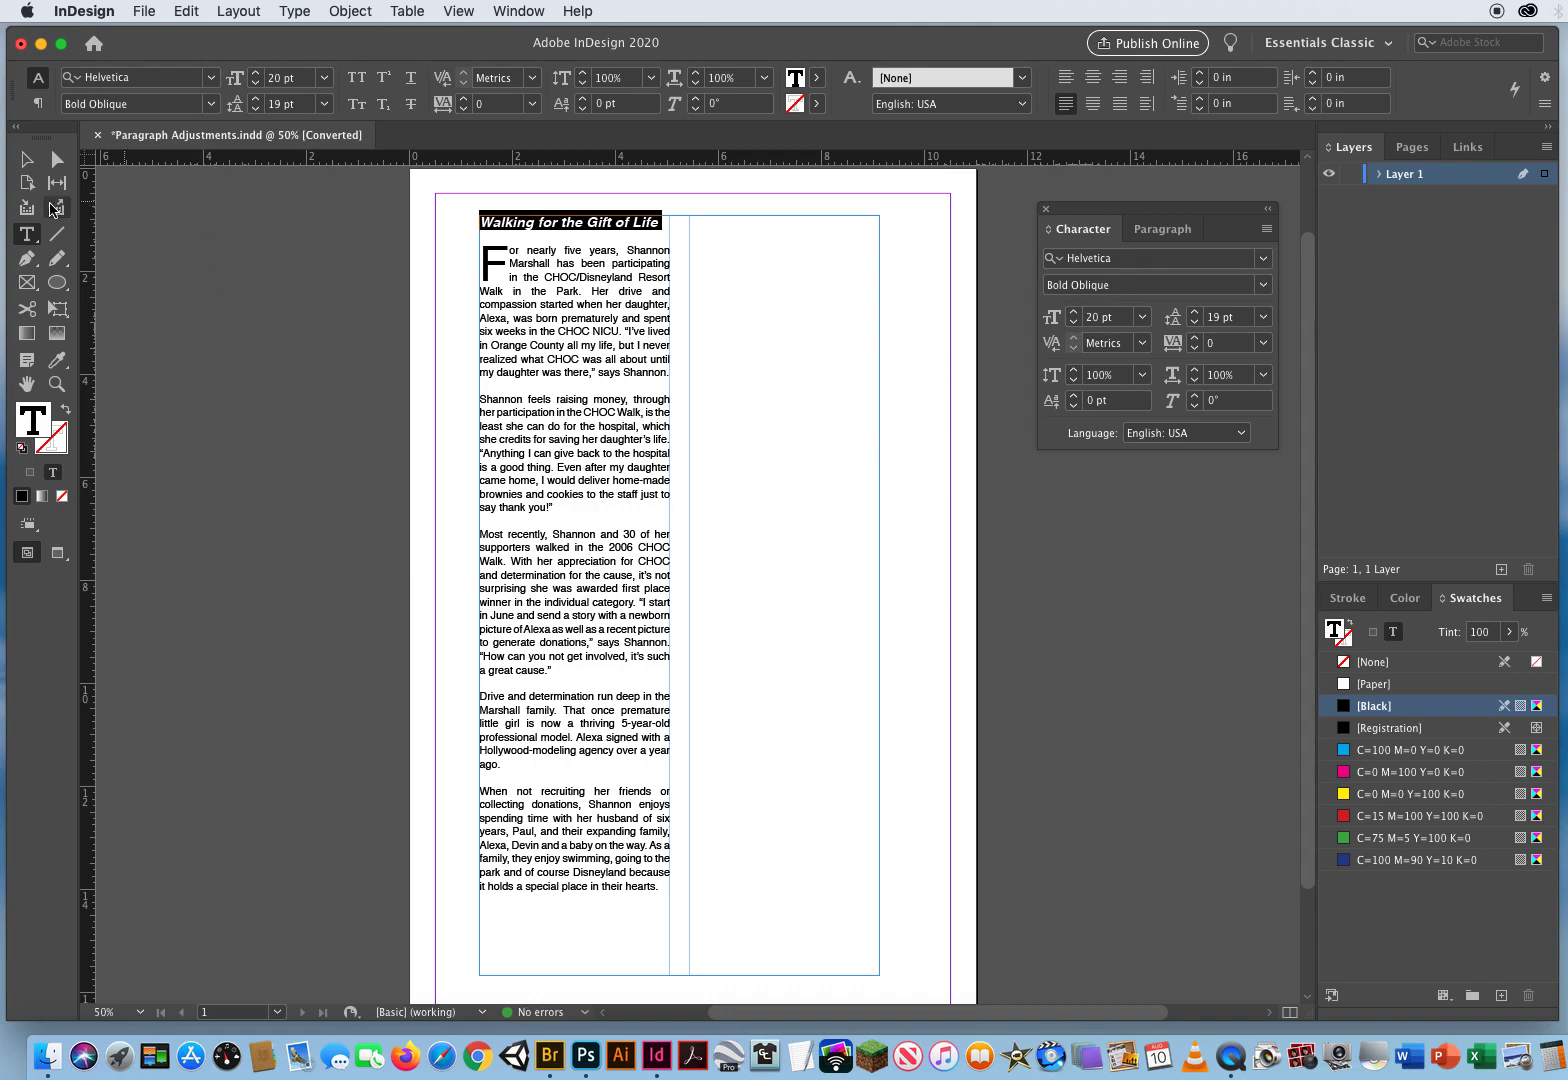
left_click(27, 158)
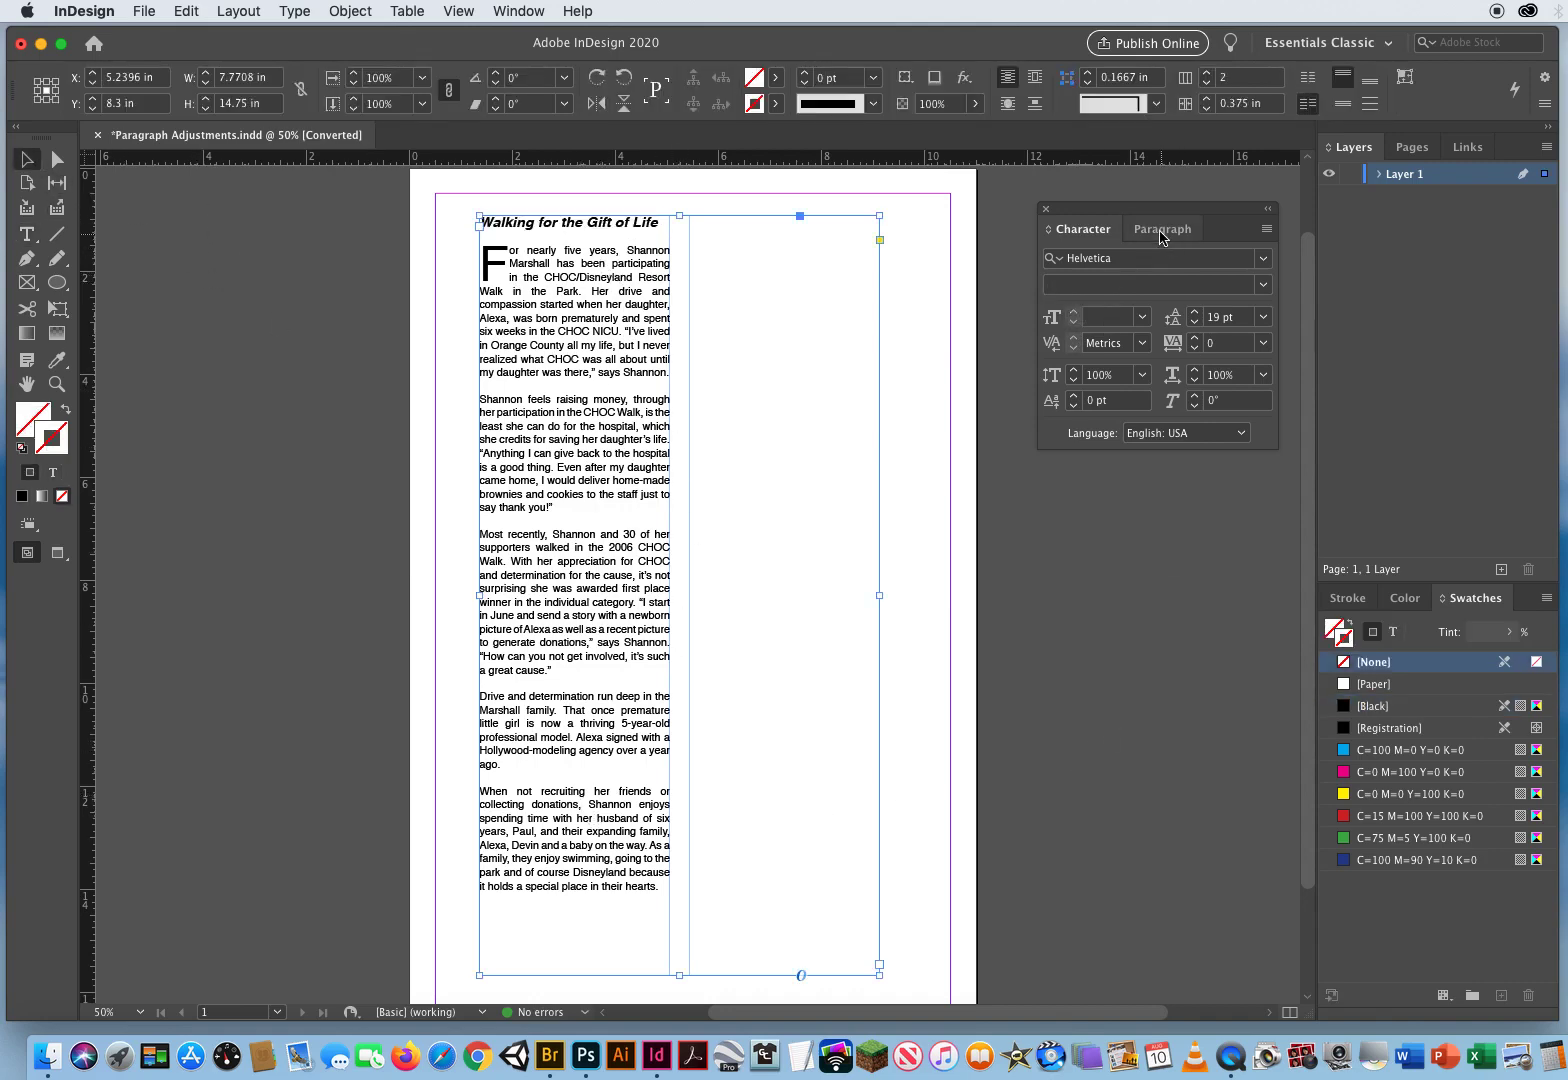
Pull the Paragraph panel out as a floating panel and close it.
left_click_drag(1162, 229, 605, 352)
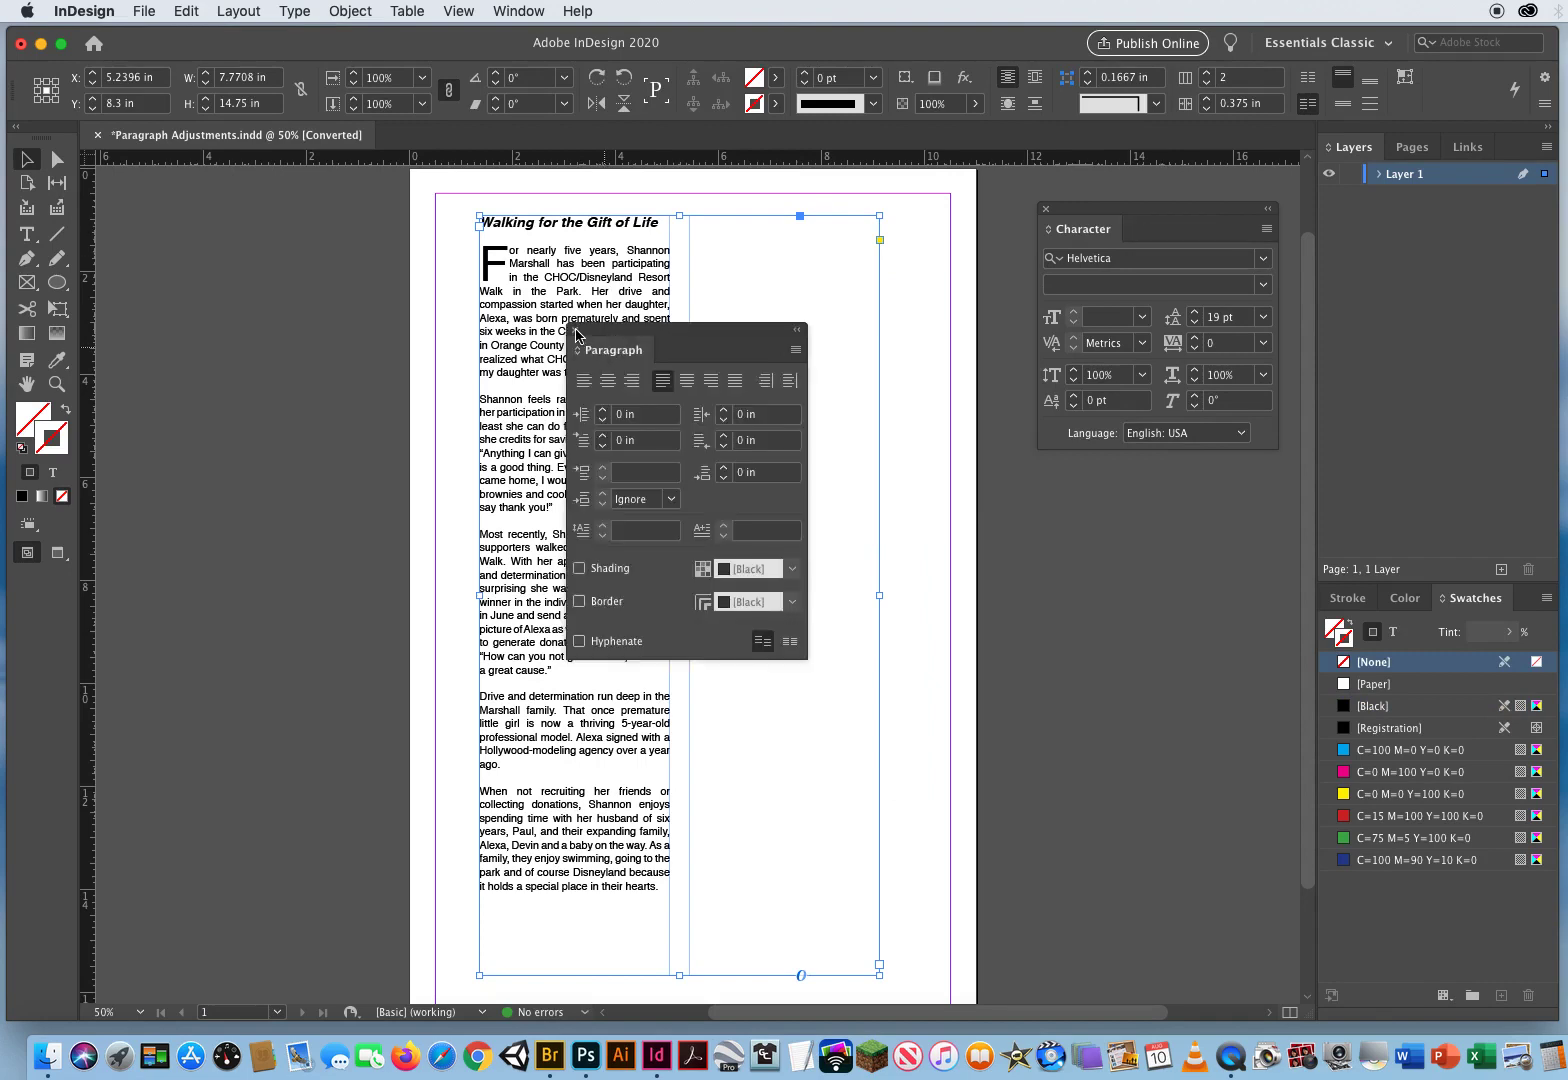
left_click(570, 329)
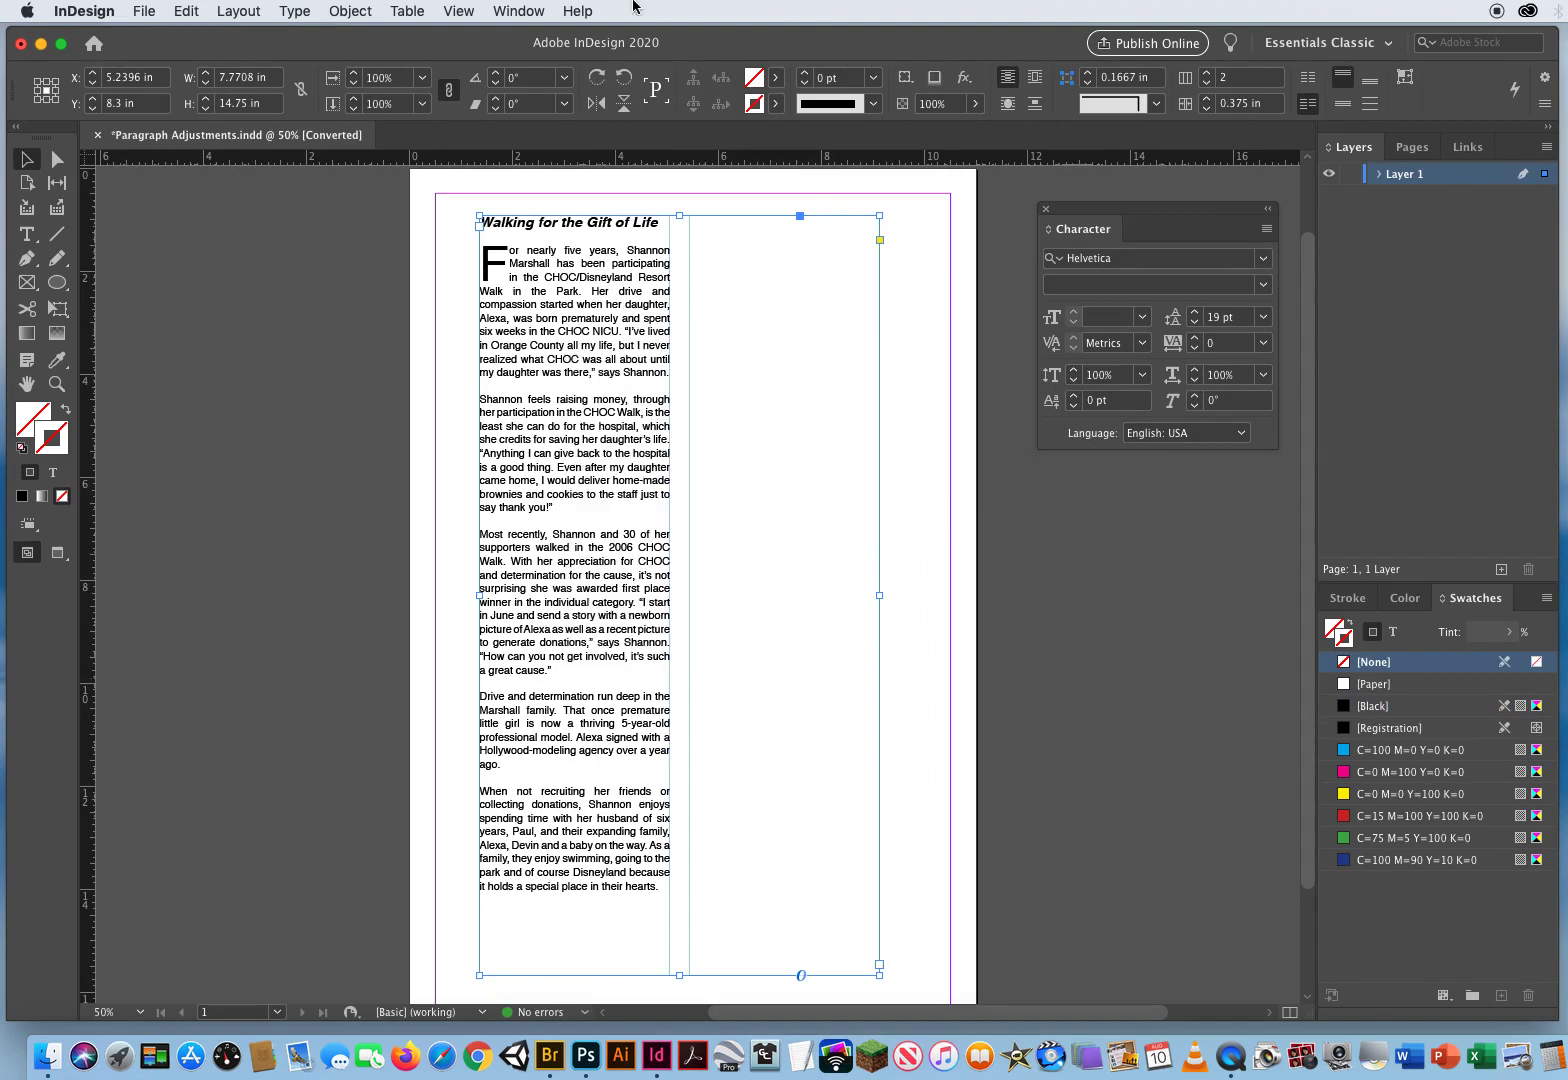
left_click(521, 12)
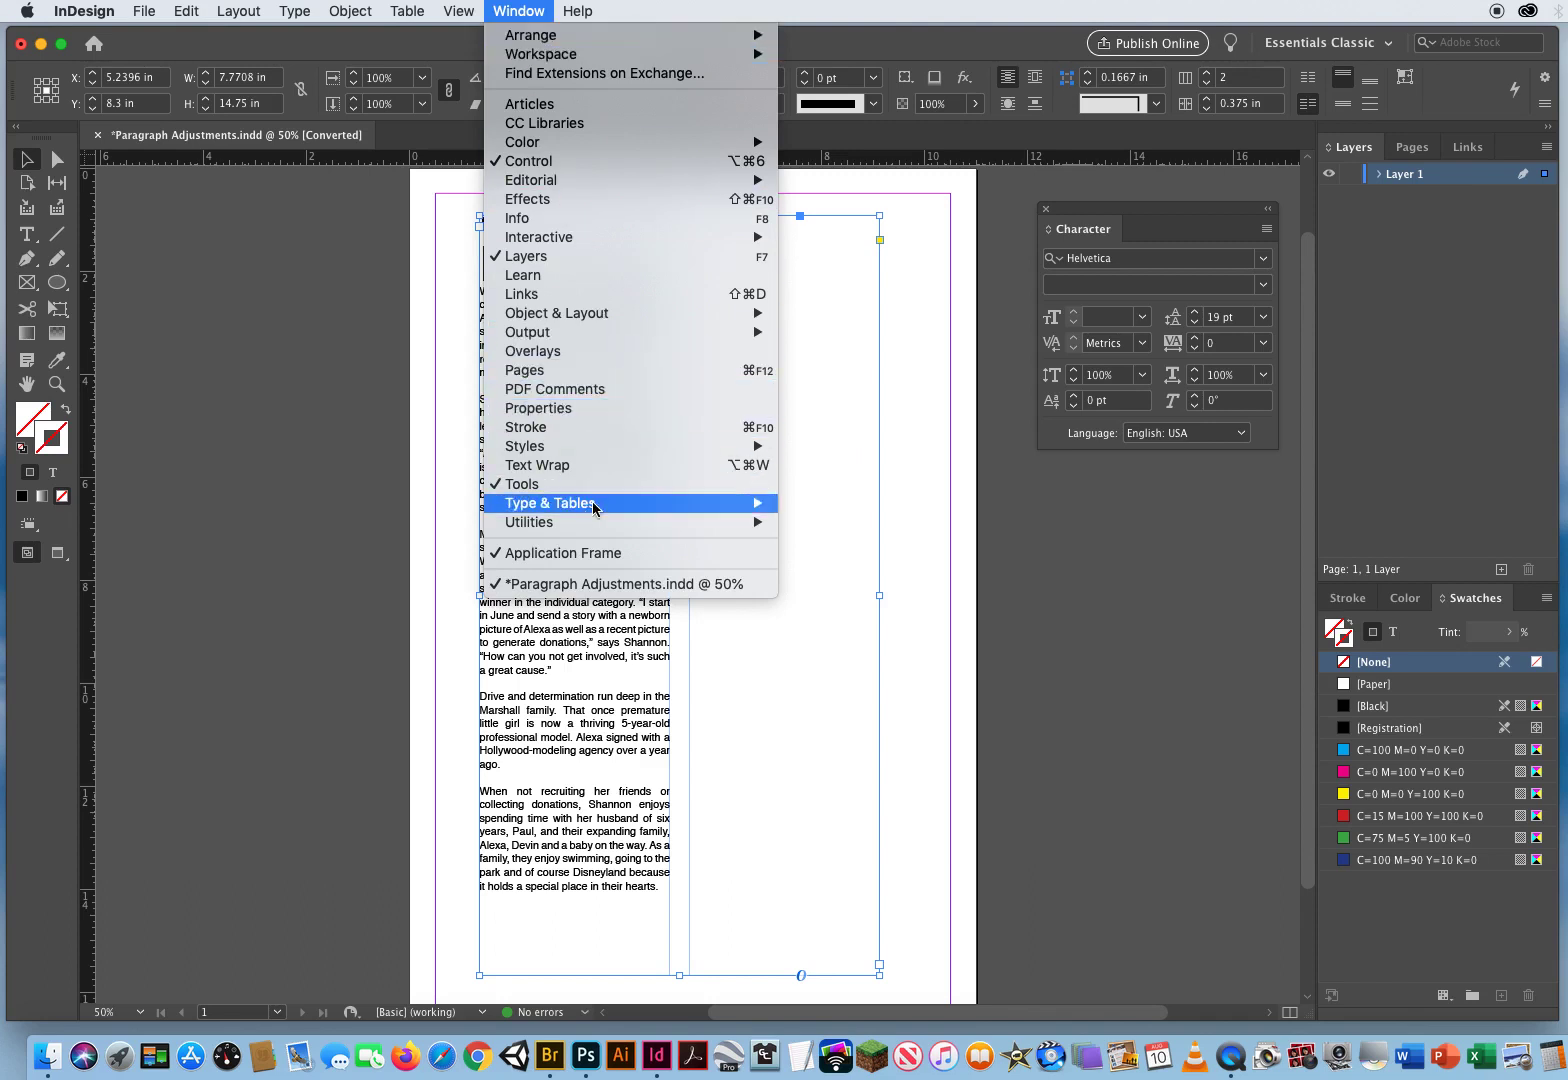
mouse_move(560, 505)
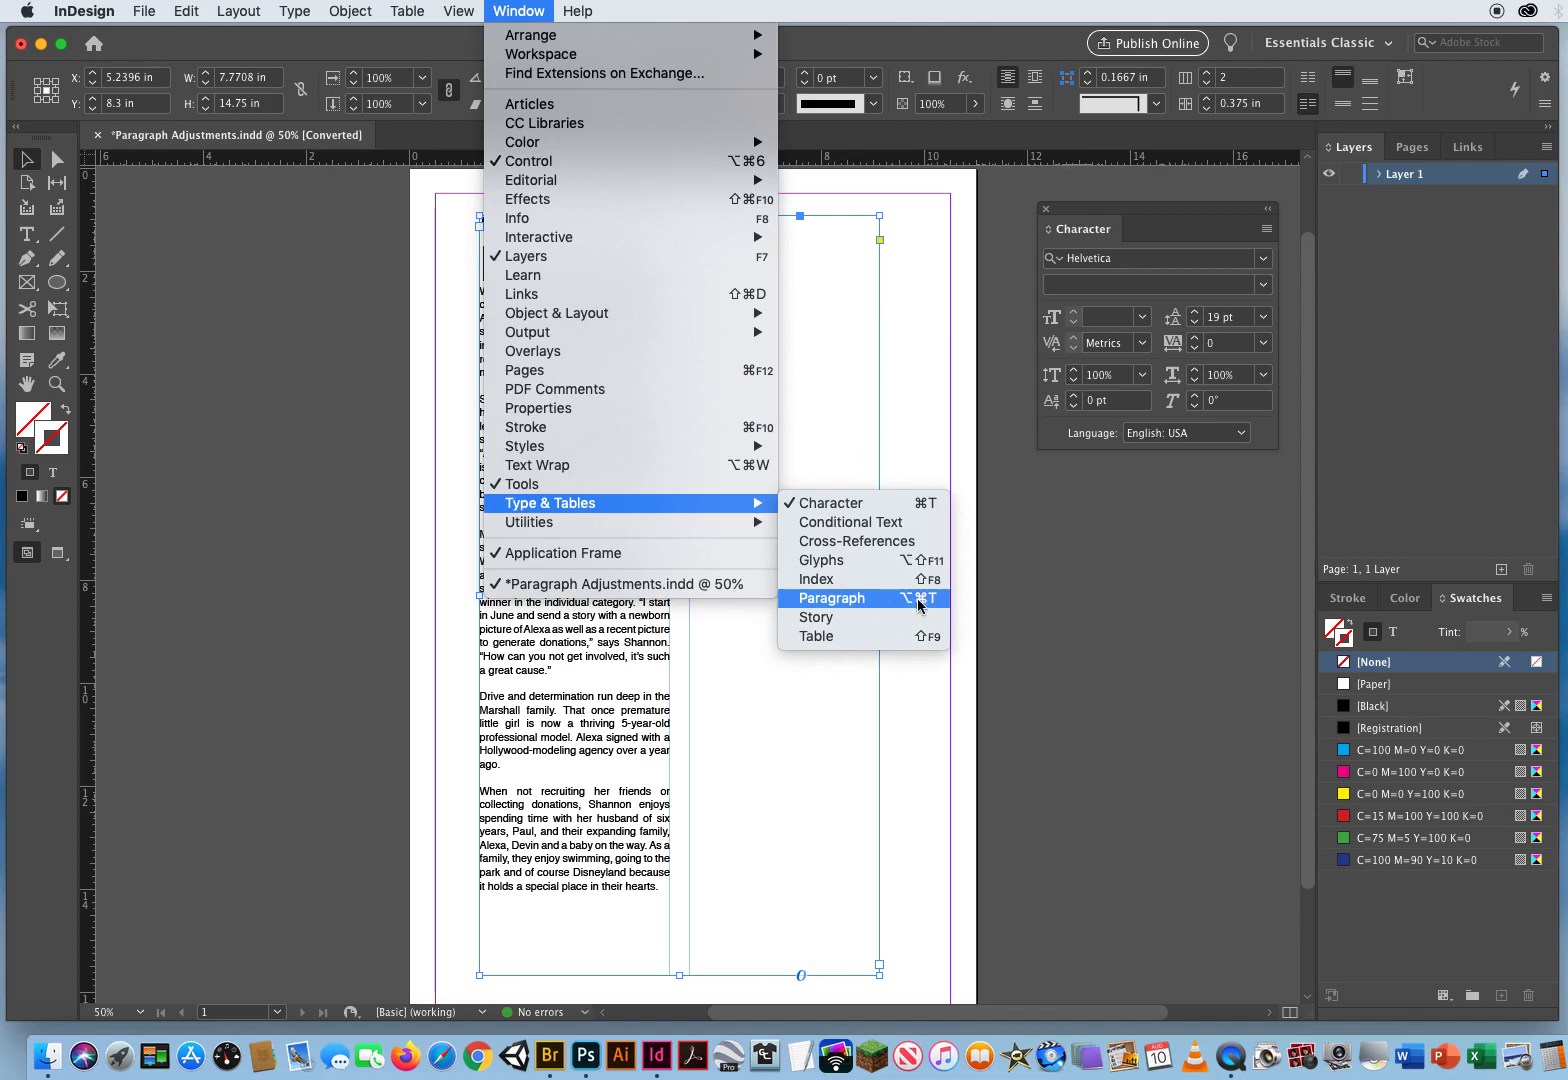
left_click(1100, 583)
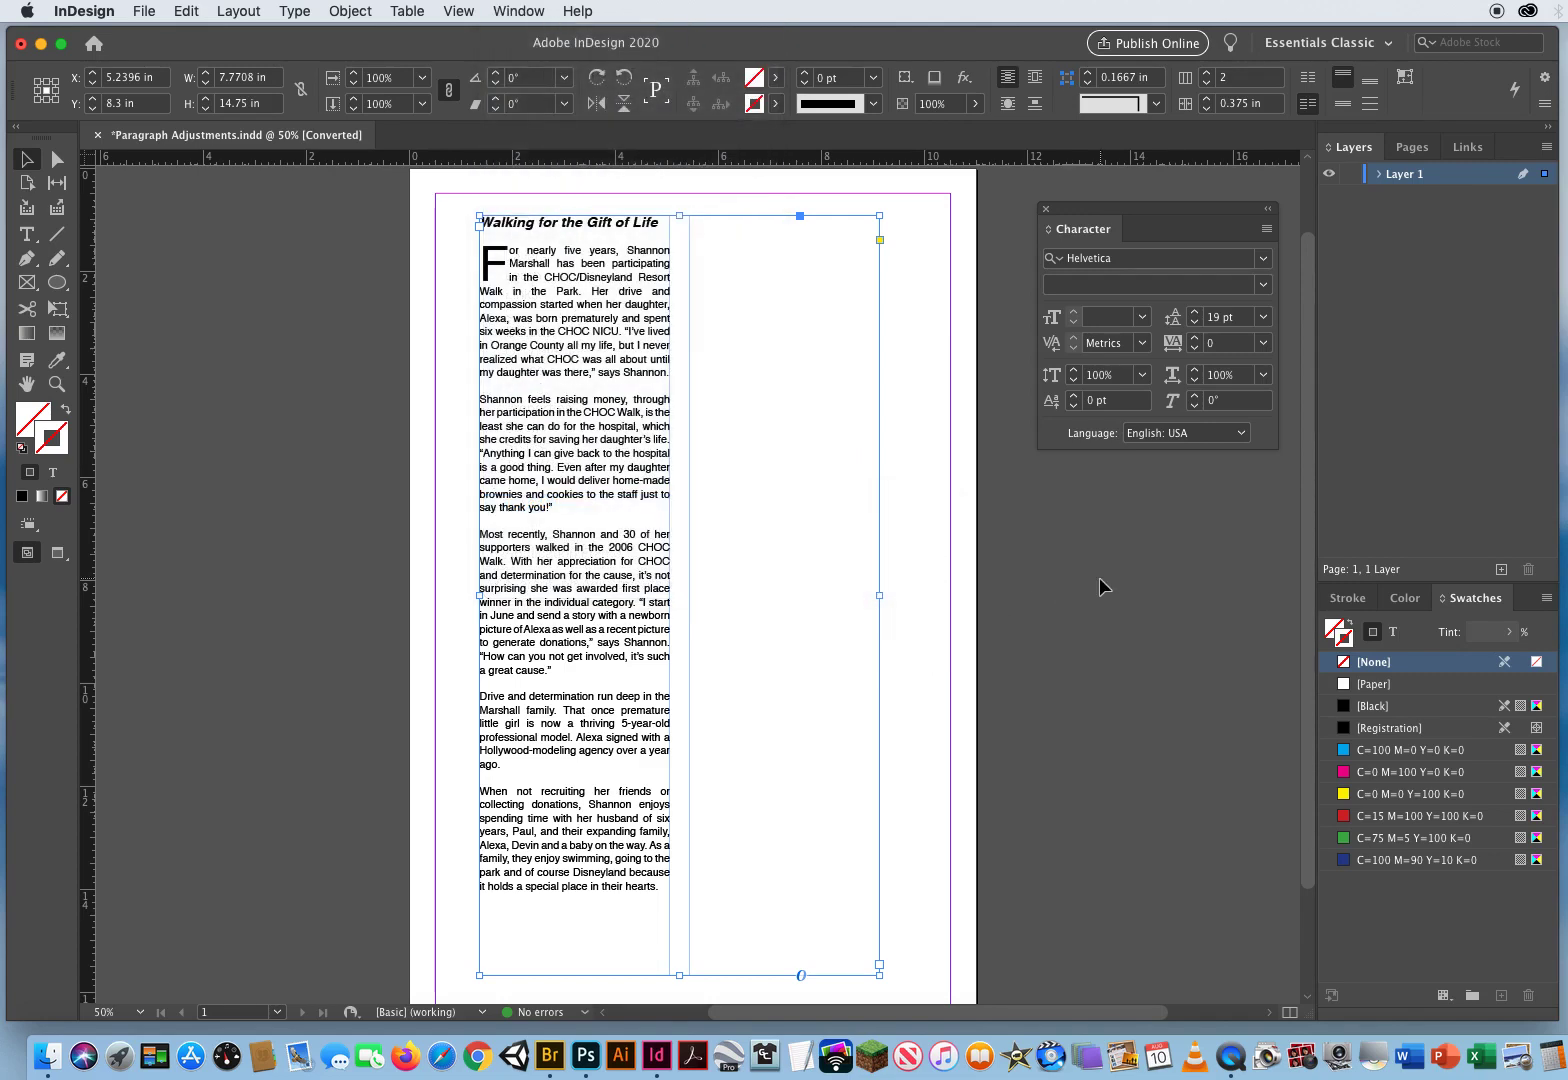
Reopen the Paragraph panel with Option+Cmd+T and dock it into the Character panel group.
key("super+alt+t")
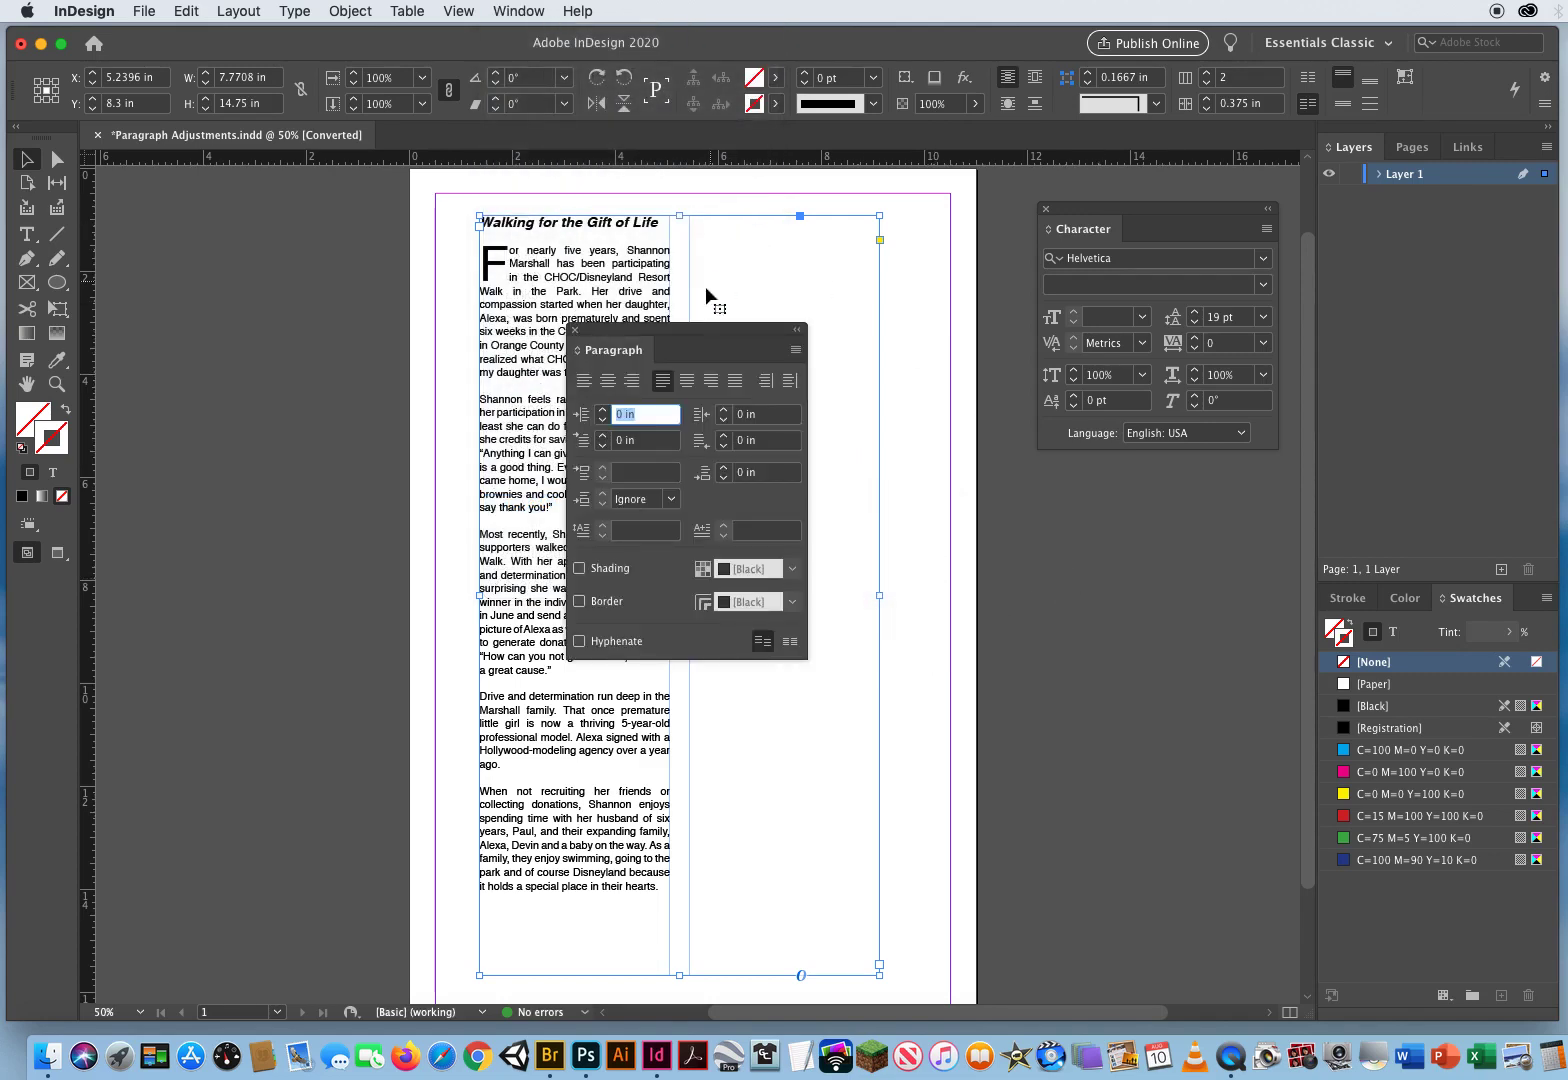
left_click_drag(616, 352, 1160, 265)
left_click(1085, 230)
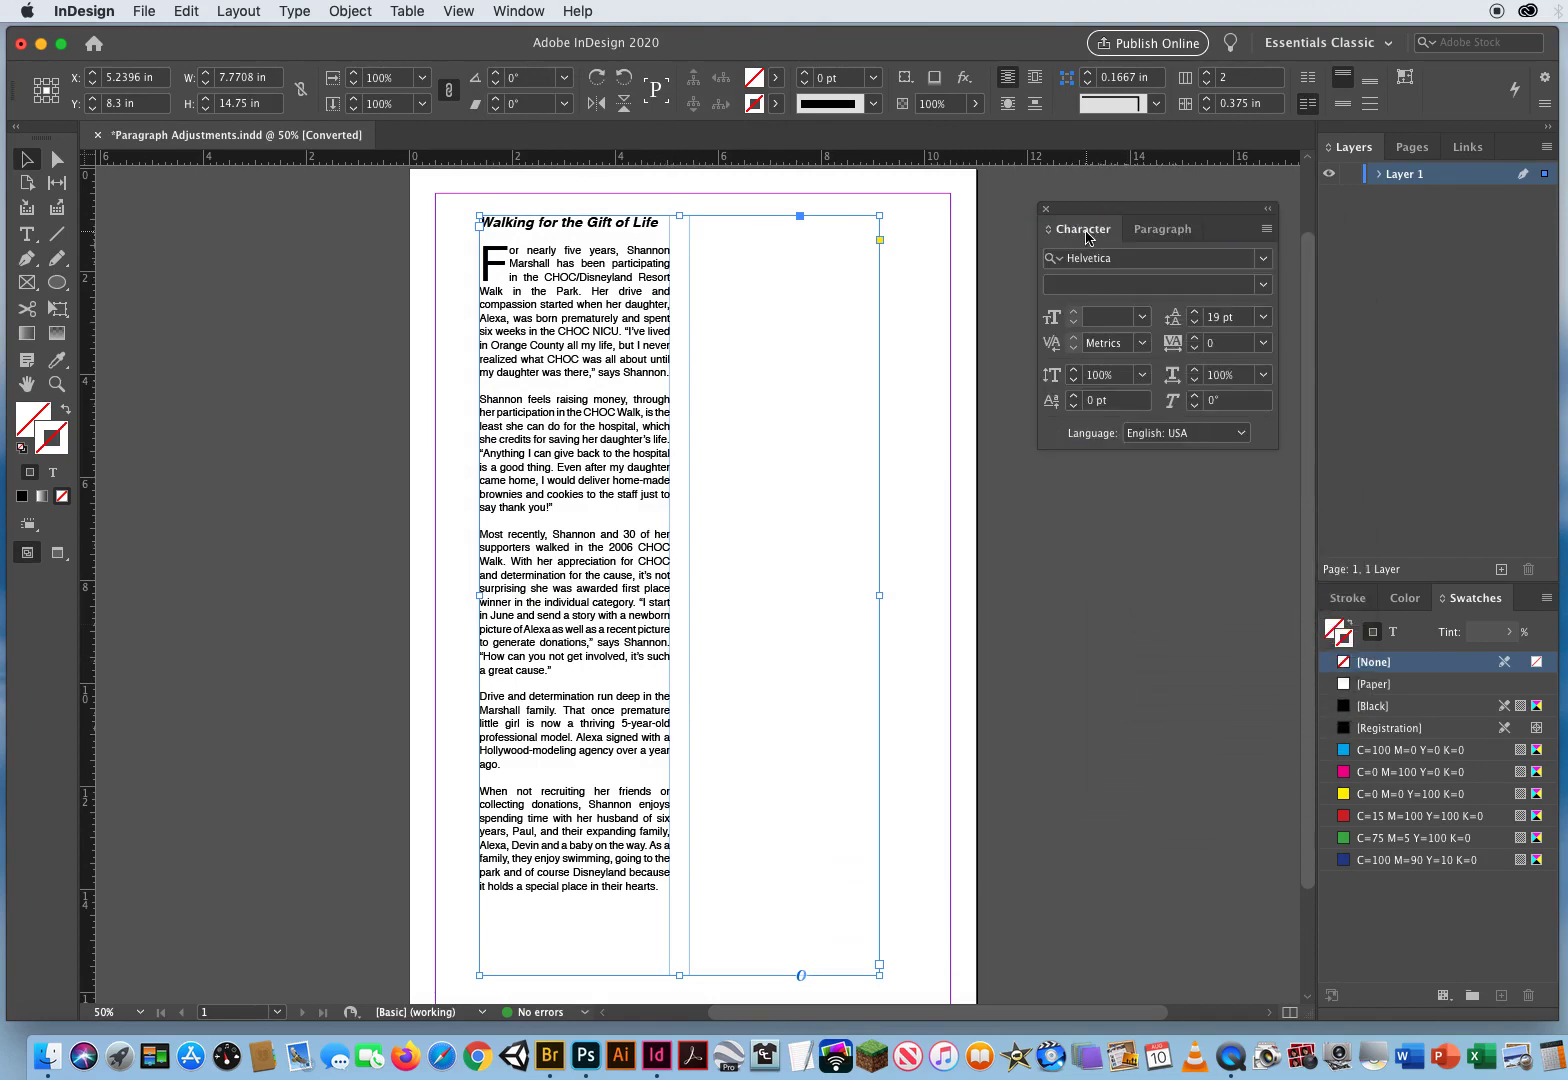
left_click(1160, 236)
Deselect the frame and close Paragraph Adjustments.indd, bringing up the save-changes prompt.
left_click(212, 247)
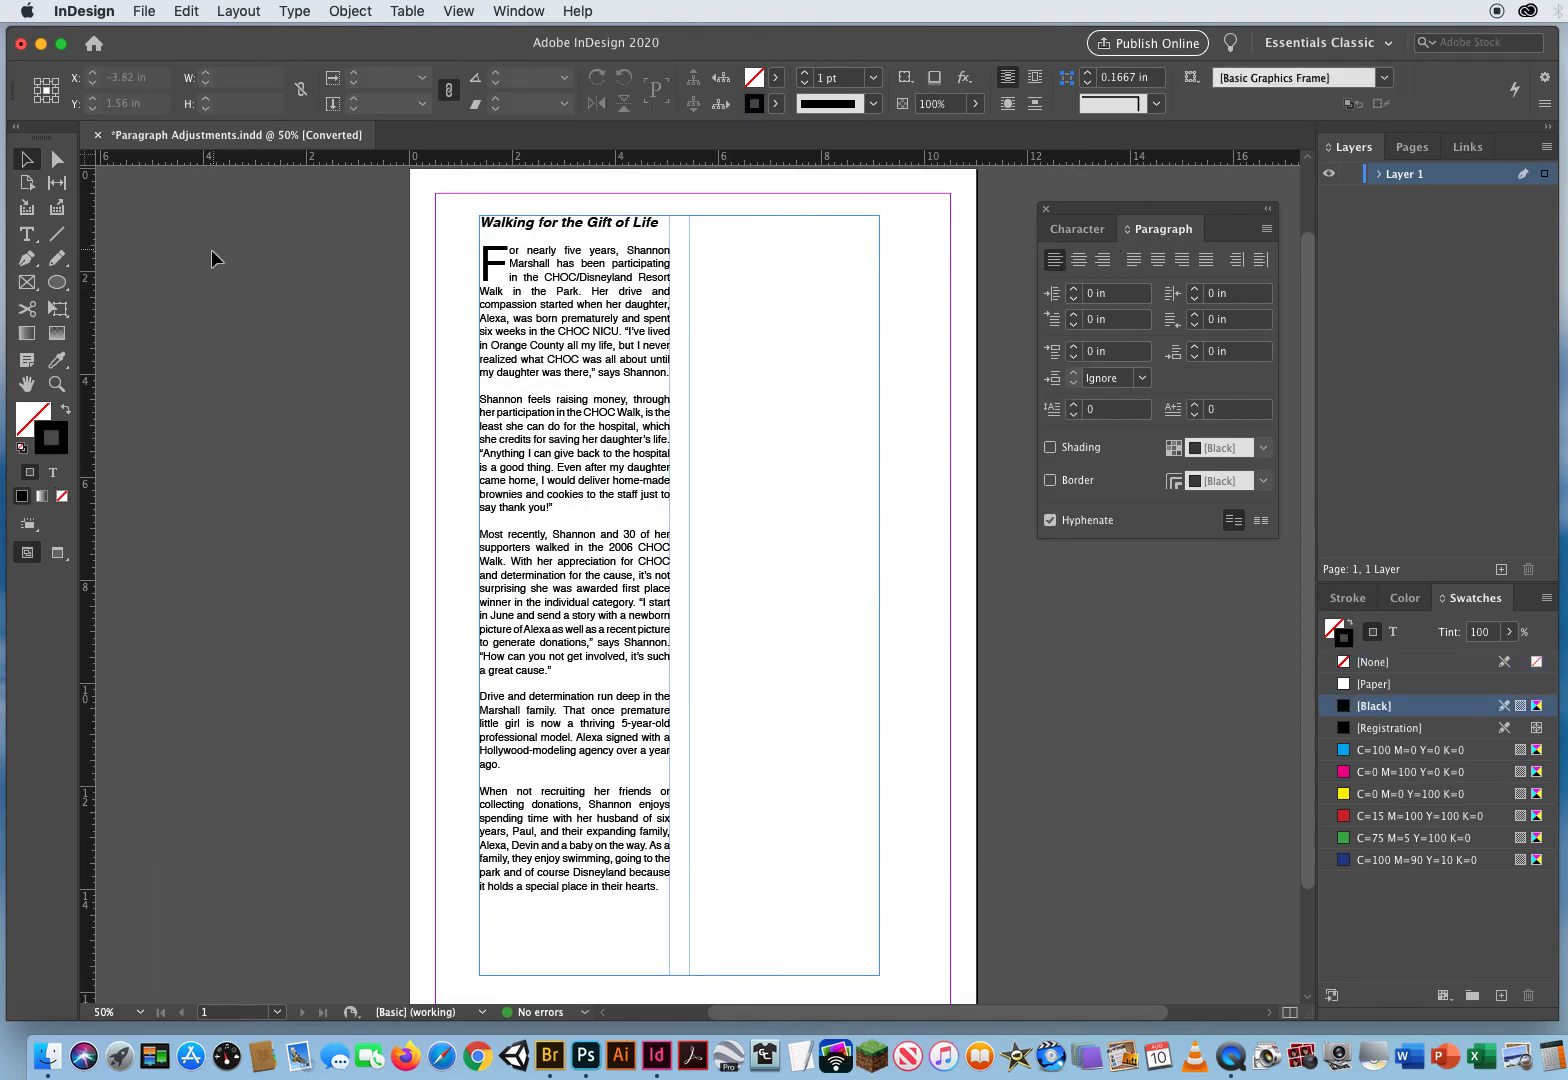
left_click(99, 137)
left_click(790, 560)
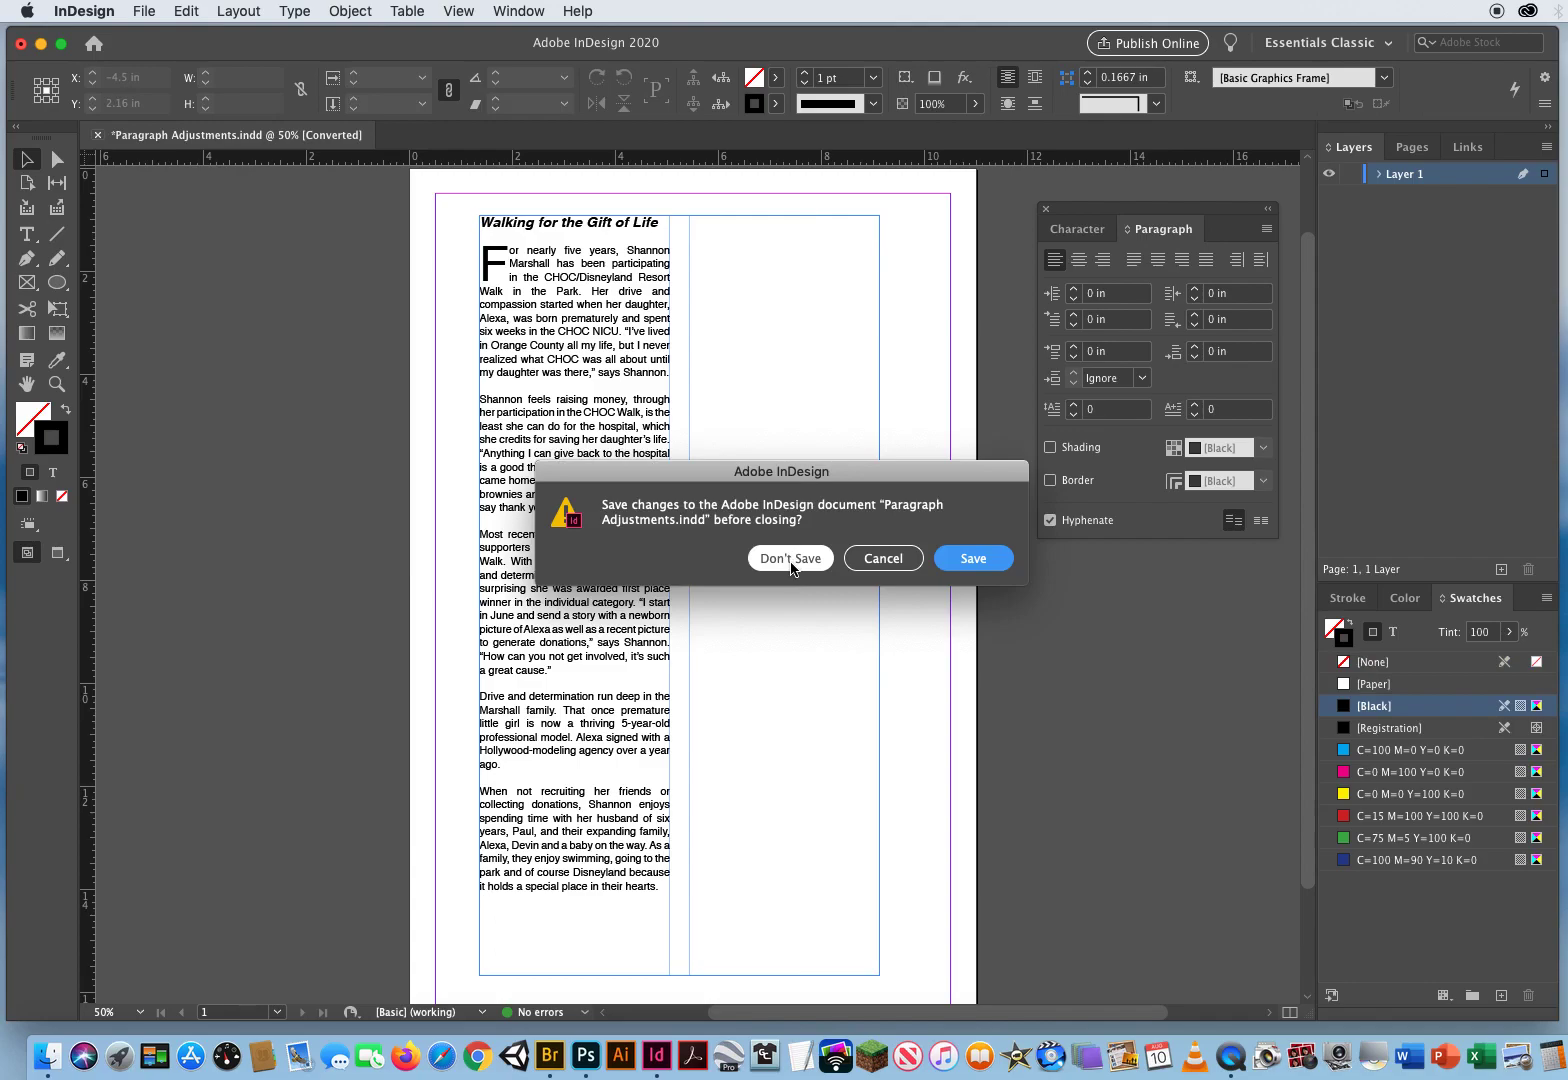